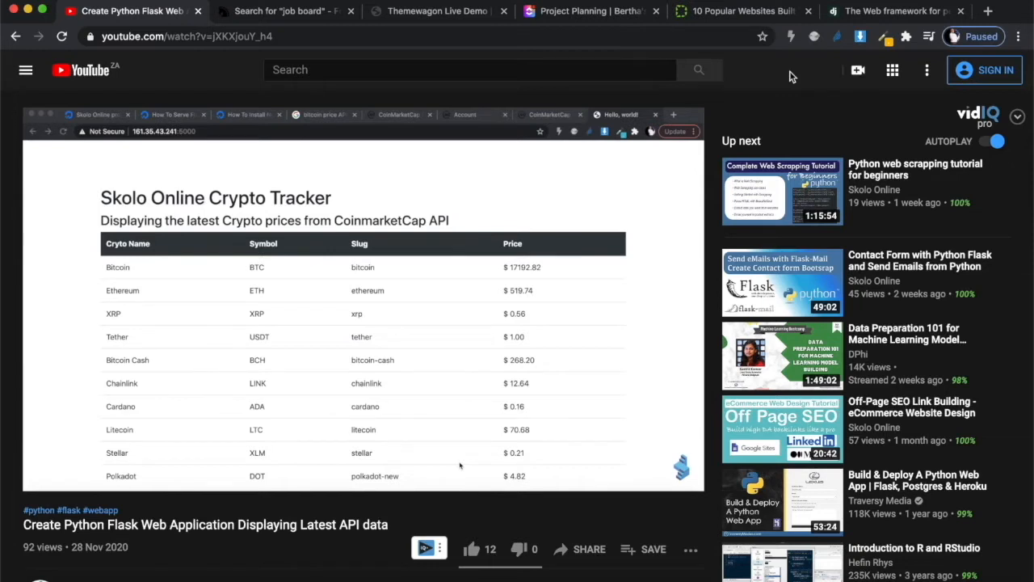
- Jump the Flask tutorial to its 00:15:40 'Login in to our VPS' chapter via the description timestamps
{"action": "scroll", "coordinate": [398, 400], "scroll_direction": "down", "scroll_amount": 2}
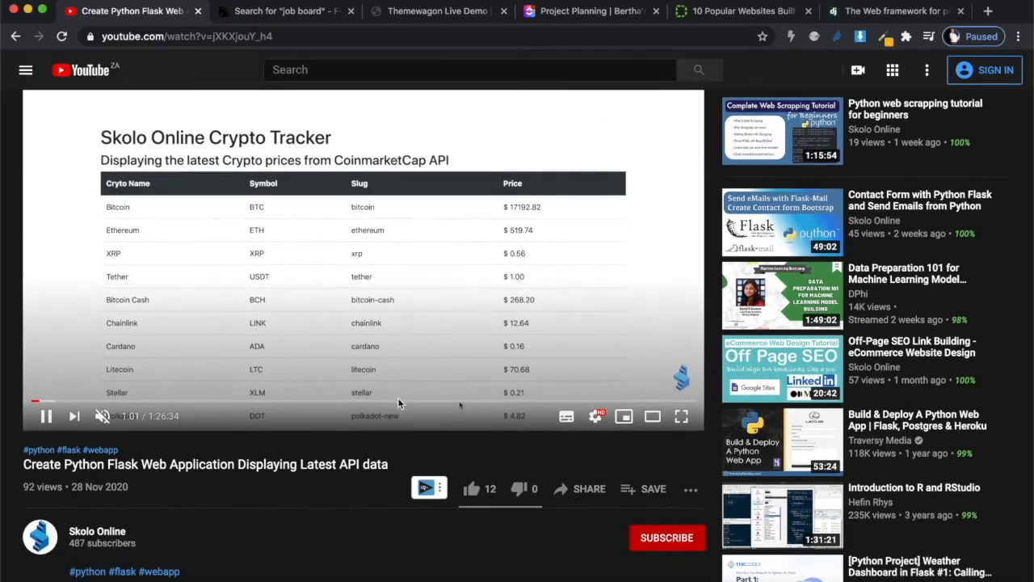
{"action": "scroll", "coordinate": [333, 519], "scroll_direction": "down", "scroll_amount": 1}
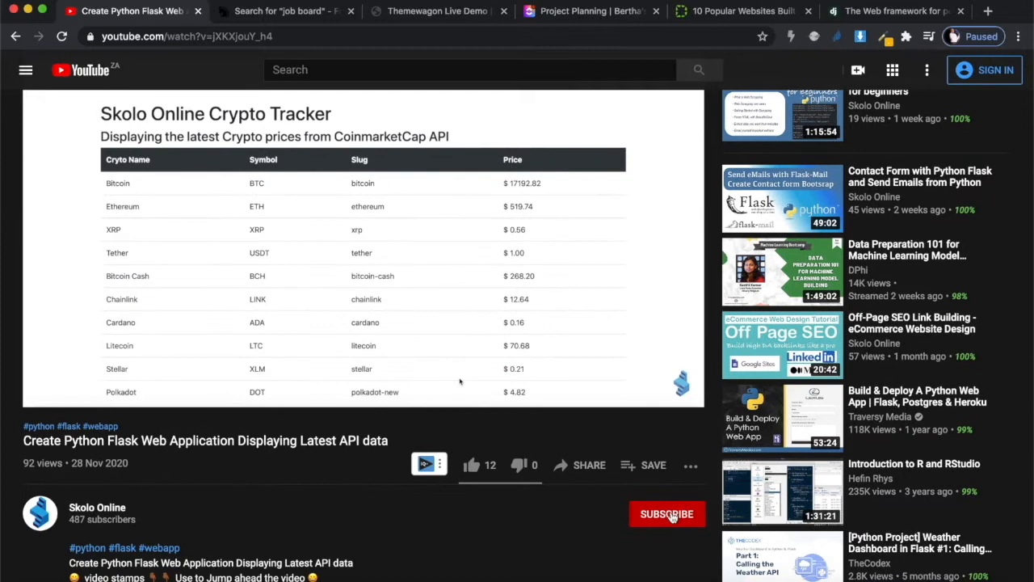
{"action": "scroll", "coordinate": [525, 533], "scroll_direction": "up", "scroll_amount": 3}
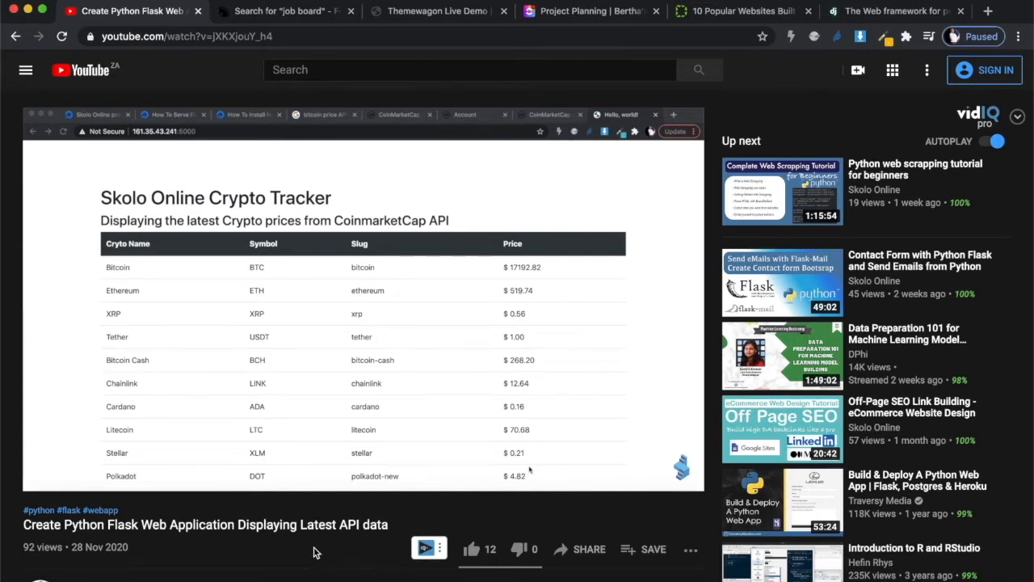
{"action": "scroll", "coordinate": [133, 491], "scroll_direction": "down", "scroll_amount": 5}
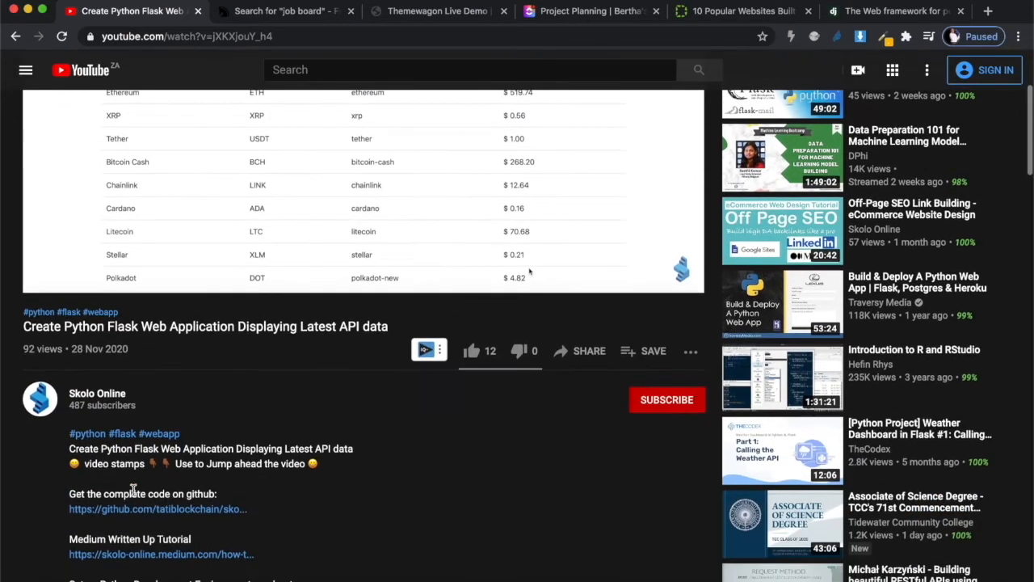
{"action": "scroll", "coordinate": [263, 477], "scroll_direction": "down", "scroll_amount": 3}
{"action": "scroll", "coordinate": [262, 477], "scroll_direction": "down", "scroll_amount": 8}
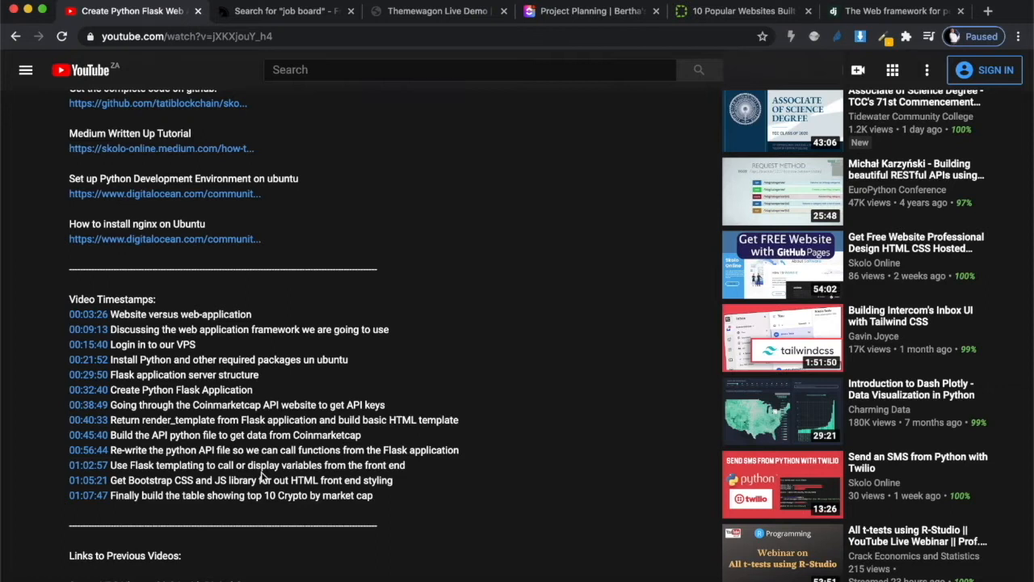
{"action": "left_click_drag", "start_coordinate": [196, 344], "coordinate": [112, 345]}
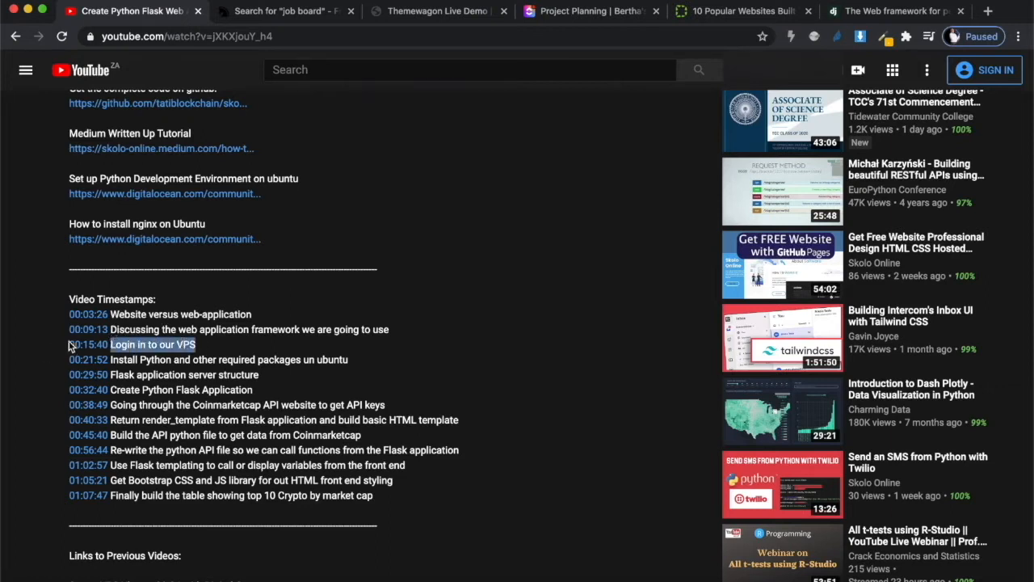
{"action": "left_click", "coordinate": [91, 344]}
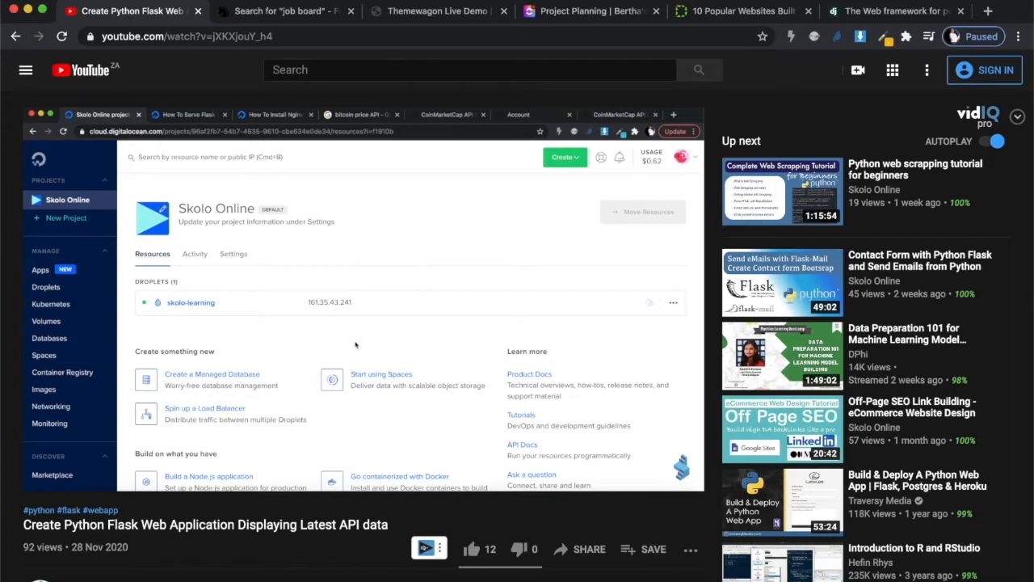
{"action": "scroll", "coordinate": [292, 300], "scroll_direction": "down", "scroll_amount": 10}
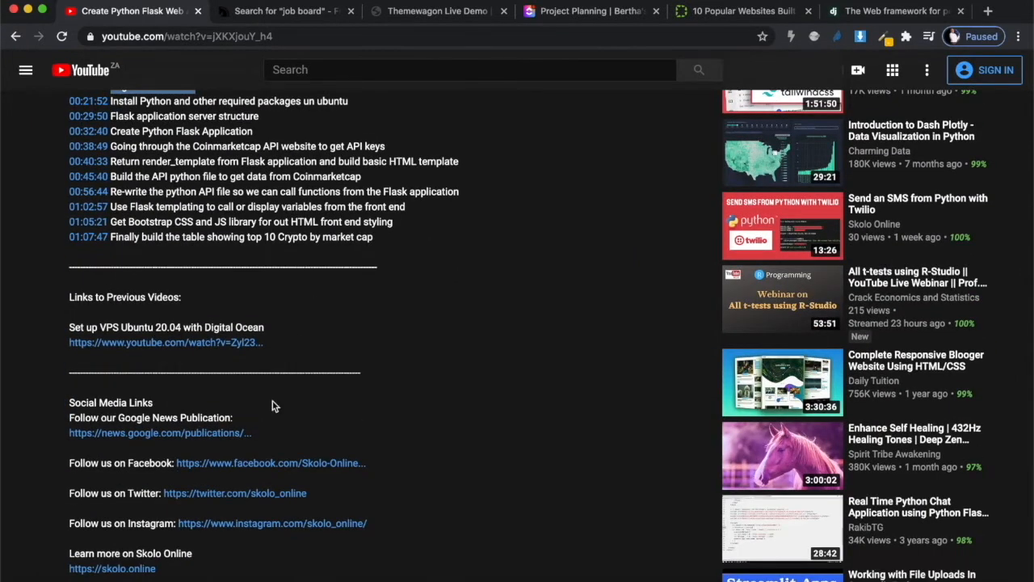
{"action": "scroll", "coordinate": [272, 405], "scroll_direction": "down", "scroll_amount": 5}
{"action": "scroll", "coordinate": [273, 406], "scroll_direction": "down", "scroll_amount": 2}
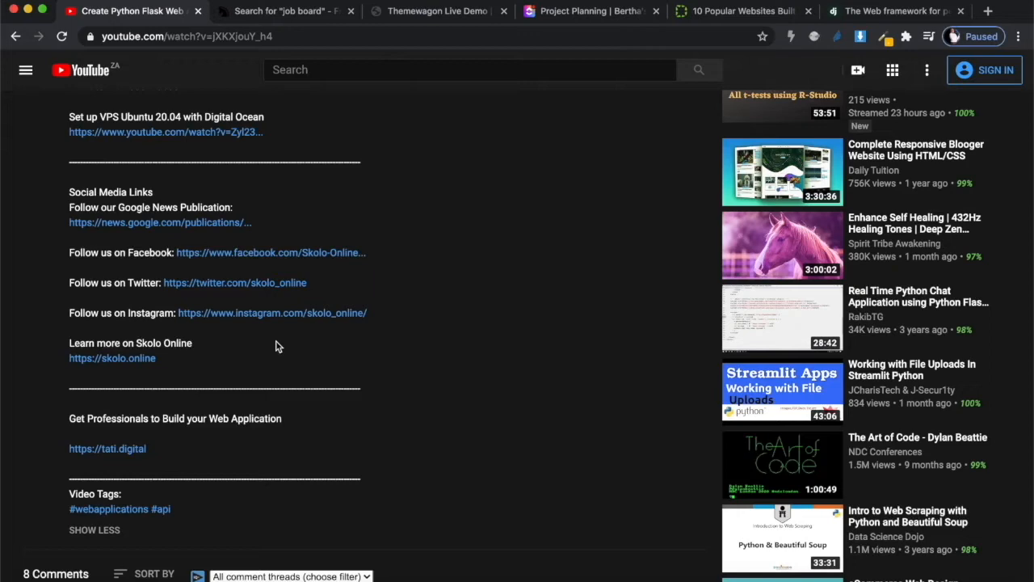
{"action": "scroll", "coordinate": [275, 346], "scroll_direction": "up", "scroll_amount": 15}
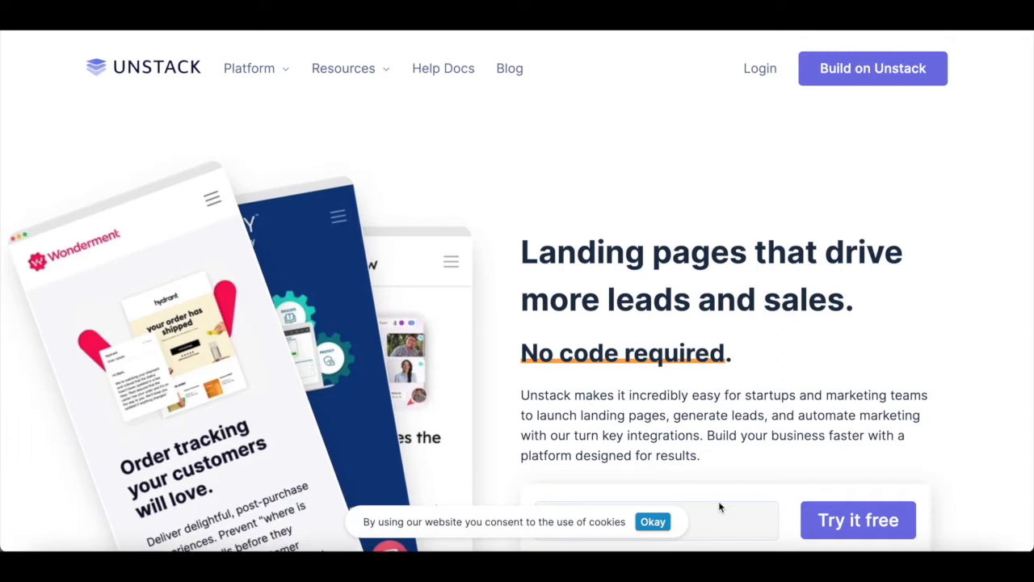
- Scroll the Unstack home page through its feature sections down to the footer and back up
{"action": "scroll", "coordinate": [720, 505], "scroll_direction": "down", "scroll_amount": 10}
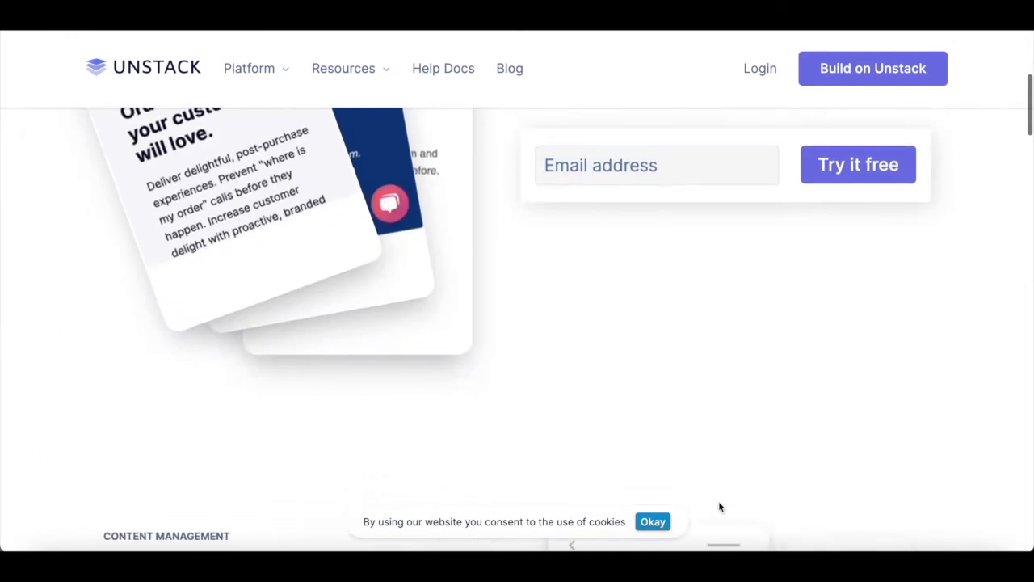
{"action": "scroll", "coordinate": [719, 506], "scroll_direction": "down", "scroll_amount": 2}
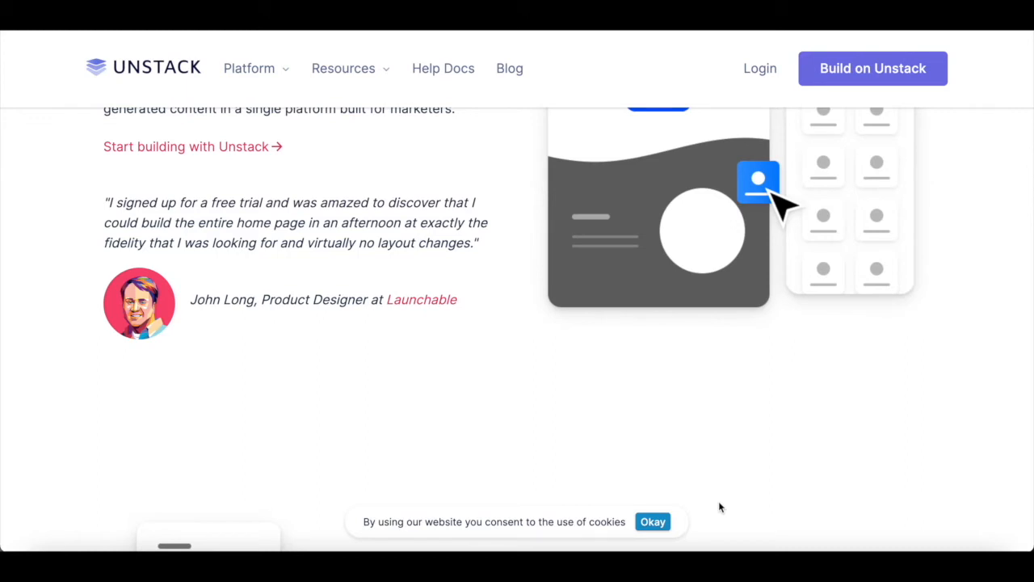
{"action": "scroll", "coordinate": [719, 507], "scroll_direction": "down", "scroll_amount": 20}
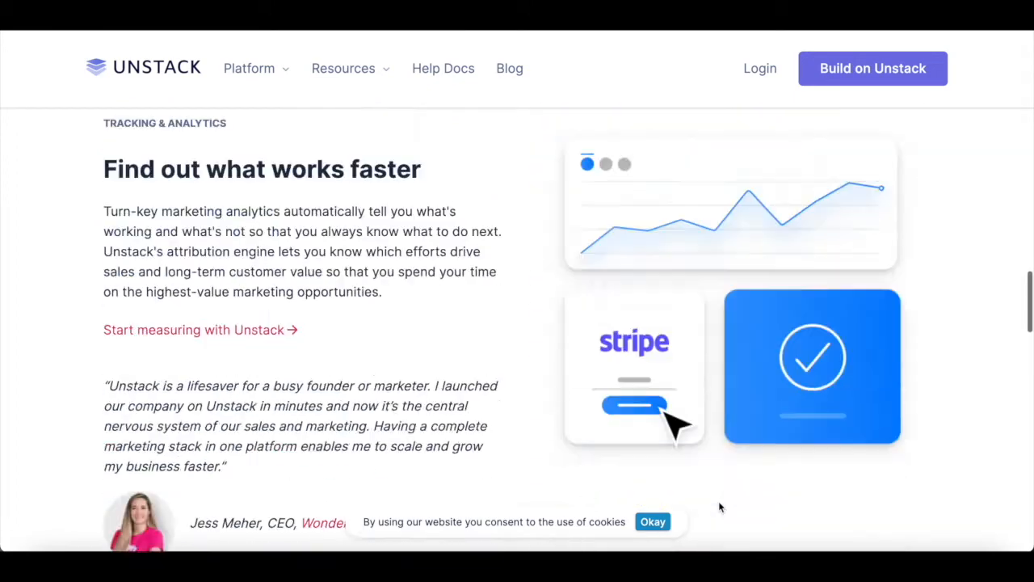
{"action": "scroll", "coordinate": [721, 506], "scroll_direction": "down", "scroll_amount": 8}
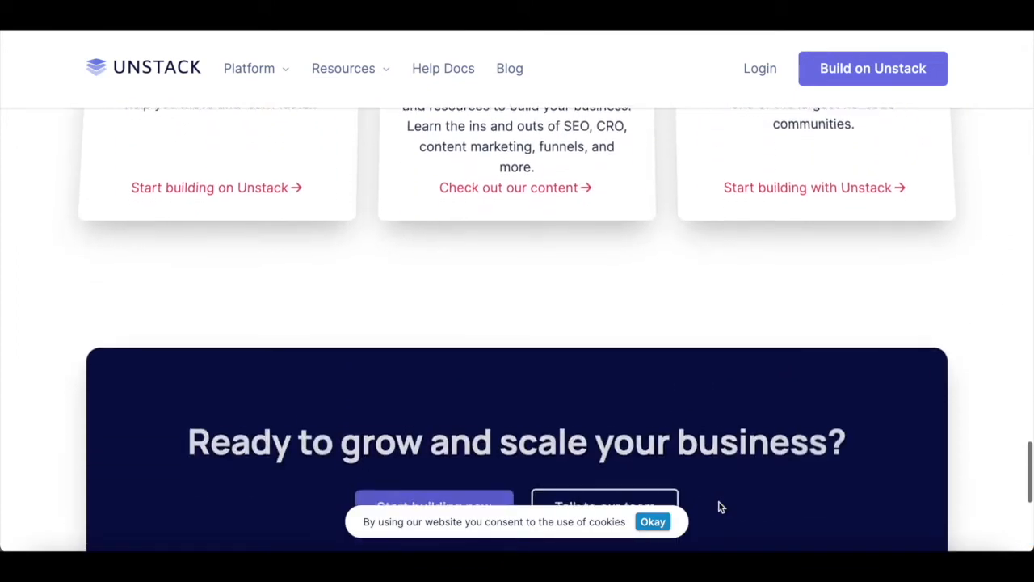
{"action": "scroll", "coordinate": [720, 506], "scroll_direction": "up", "scroll_amount": 4}
{"action": "scroll", "coordinate": [720, 507], "scroll_direction": "up", "scroll_amount": 12}
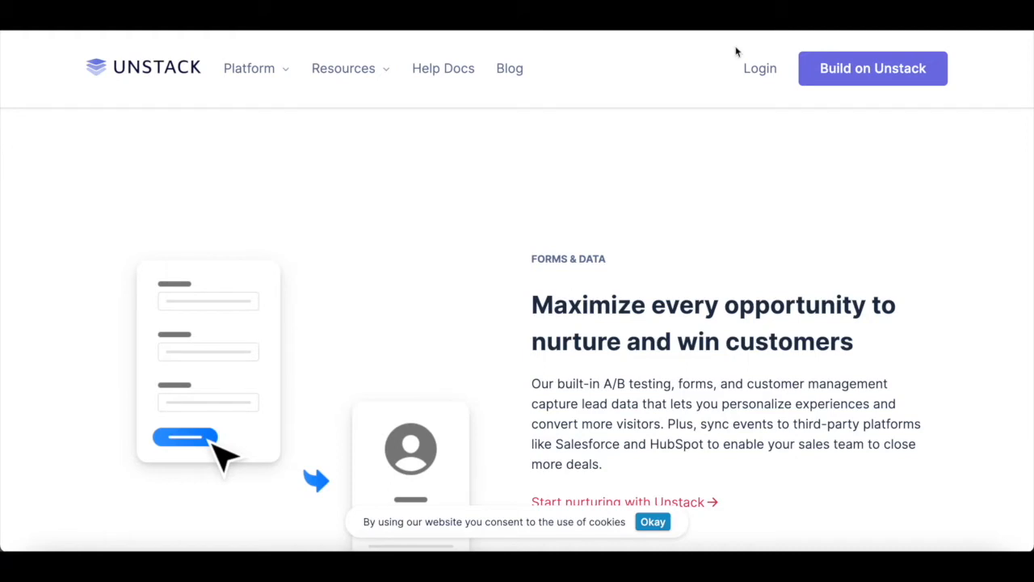
{"action": "scroll", "coordinate": [293, 155], "scroll_direction": "up", "scroll_amount": 6}
{"action": "scroll", "coordinate": [283, 138], "scroll_direction": "up", "scroll_amount": 5}
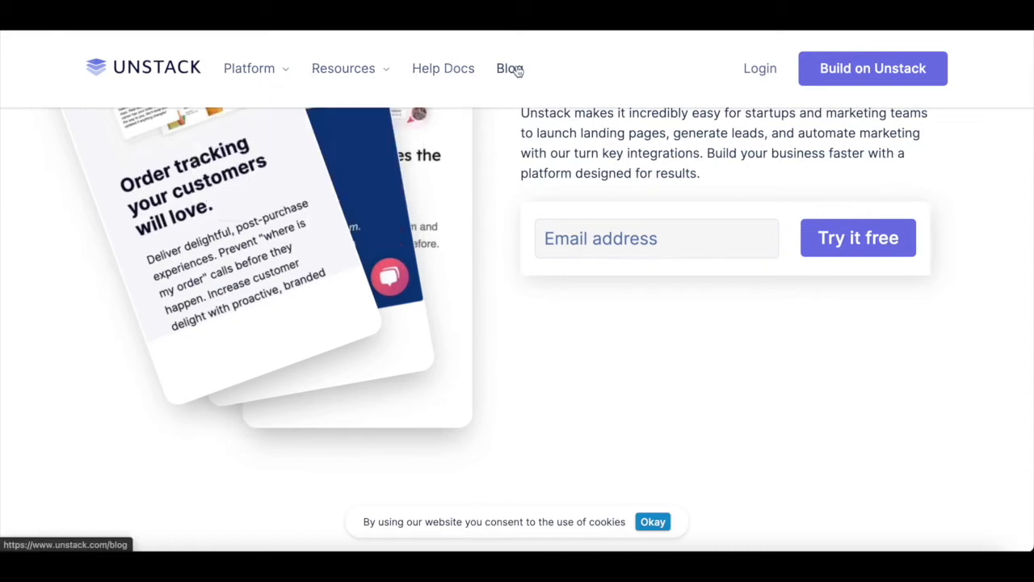
{"action": "scroll", "coordinate": [547, 145], "scroll_direction": "down", "scroll_amount": 10}
{"action": "scroll", "coordinate": [546, 151], "scroll_direction": "down", "scroll_amount": 15}
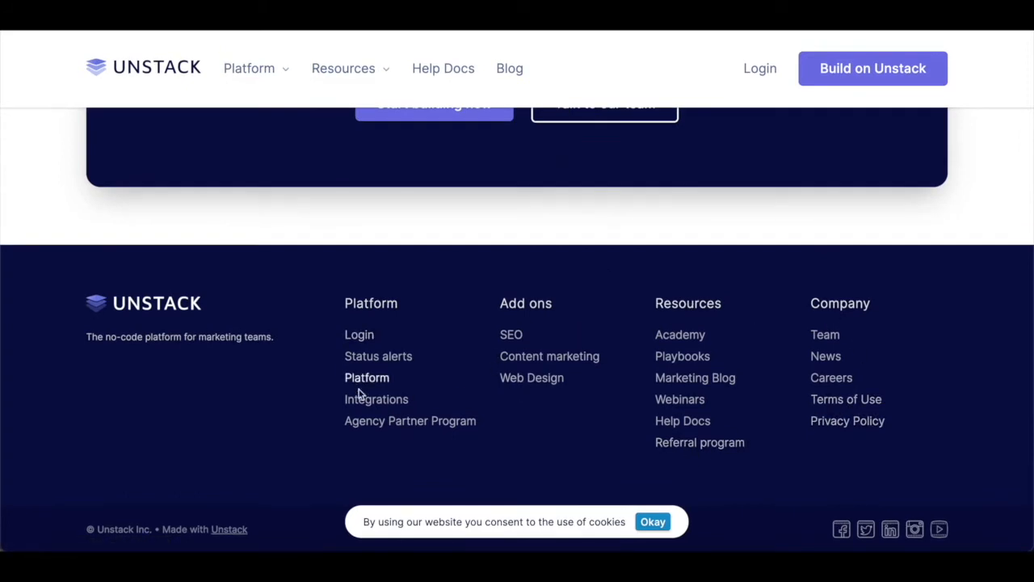
{"action": "scroll", "coordinate": [296, 434], "scroll_direction": "up", "scroll_amount": 10}
{"action": "scroll", "coordinate": [295, 435], "scroll_direction": "up", "scroll_amount": 5}
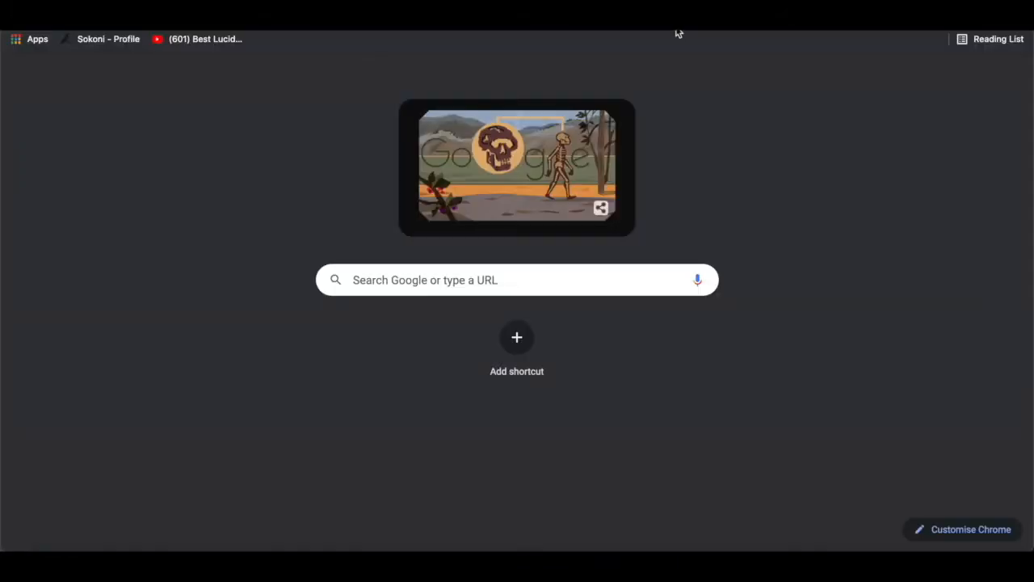
- Search Google for 'unstack pricing' and open the 'Marketing CMS pricing | Unstack Inc.' result
{"action": "type", "text": "unsta"}
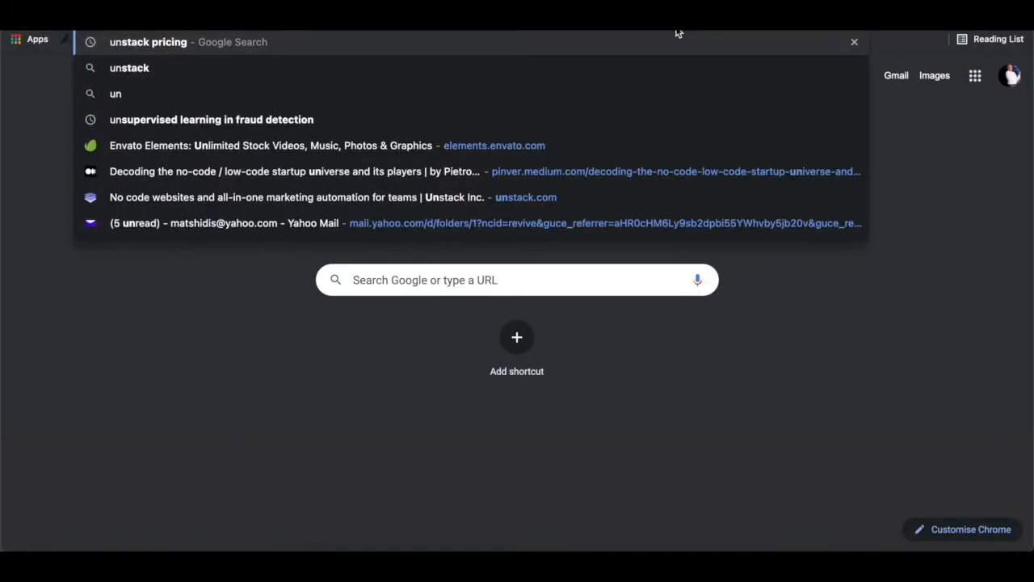
{"action": "key", "text": "Return"}
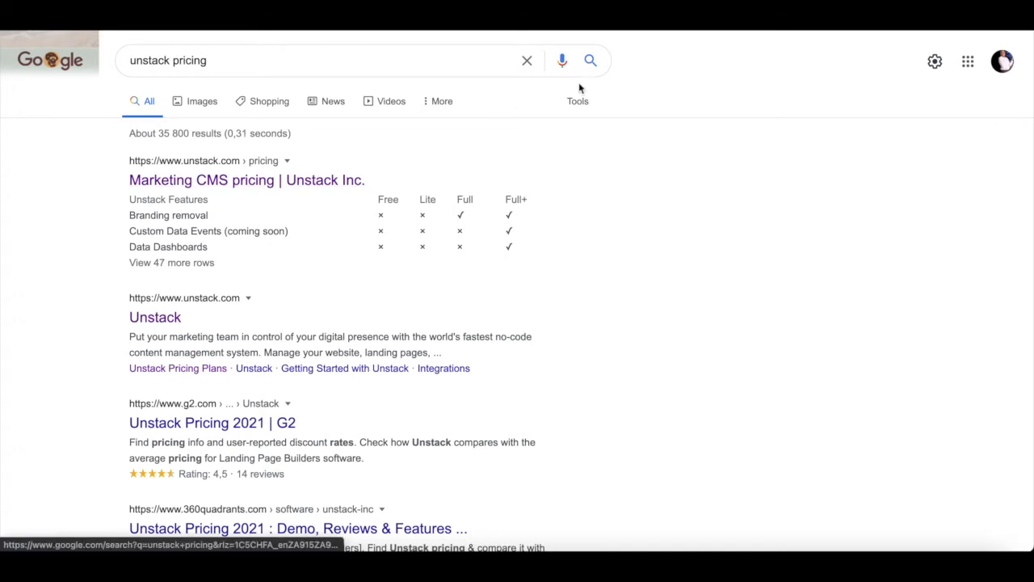
{"action": "left_click", "coordinate": [276, 184]}
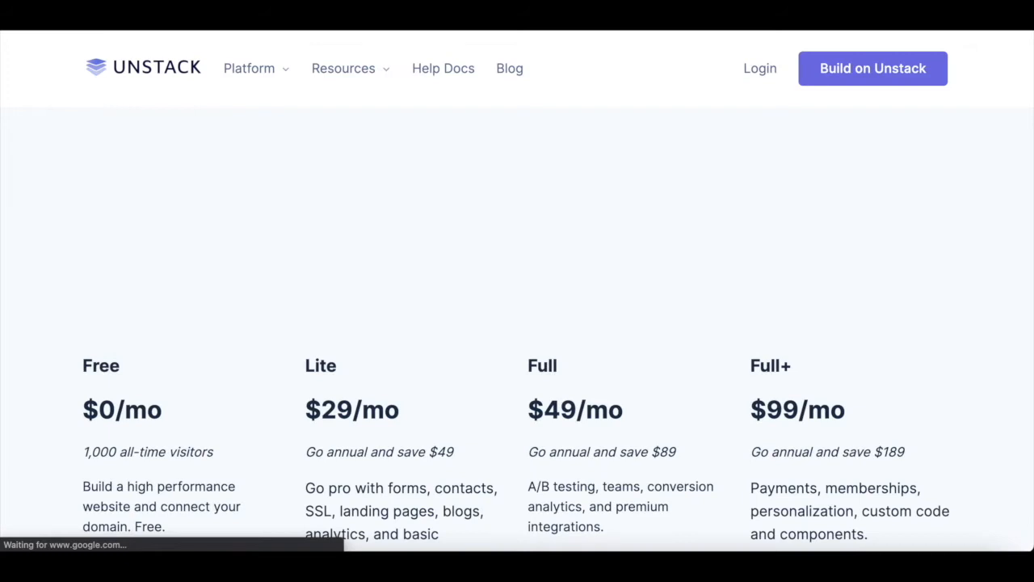
- Scroll past the Free, Lite, Full and Full+ plan cards and 'Every Unstack plan includes' to the features table
{"action": "scroll", "coordinate": [489, 272], "scroll_direction": "down", "scroll_amount": 1}
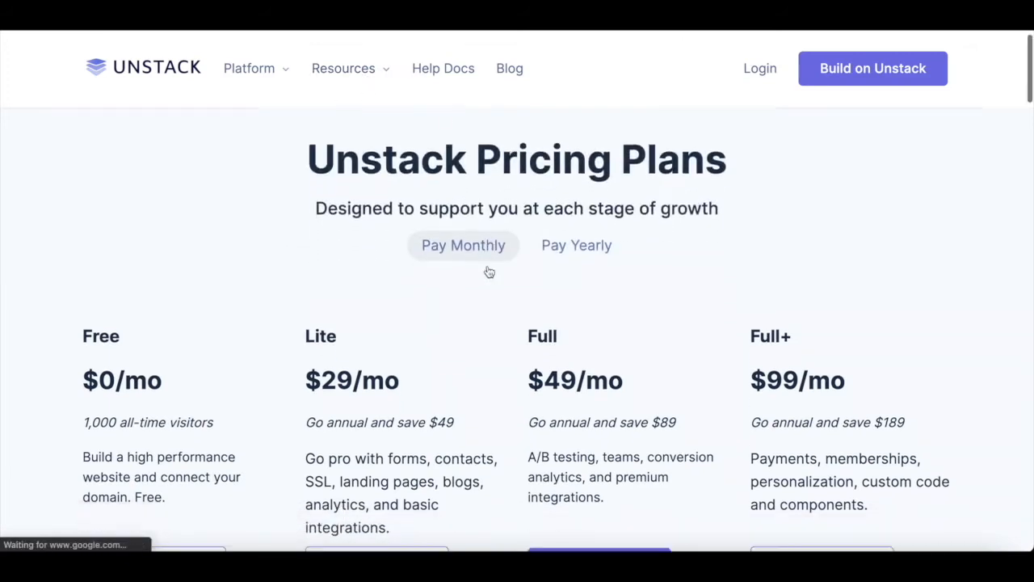
{"action": "scroll", "coordinate": [489, 272], "scroll_direction": "down", "scroll_amount": 6}
{"action": "scroll", "coordinate": [488, 270], "scroll_direction": "up", "scroll_amount": 6}
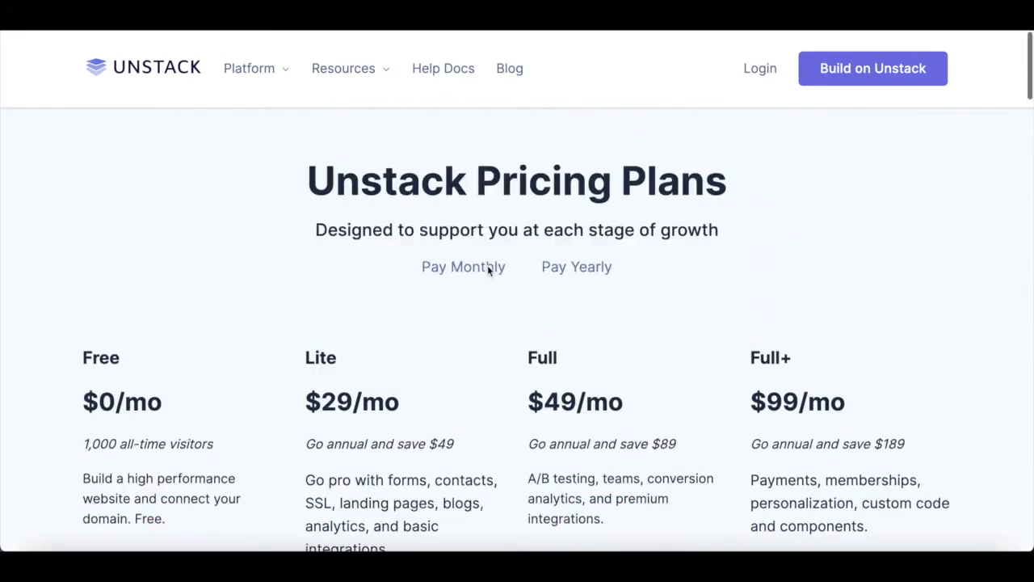
{"action": "scroll", "coordinate": [488, 270], "scroll_direction": "down", "scroll_amount": 4}
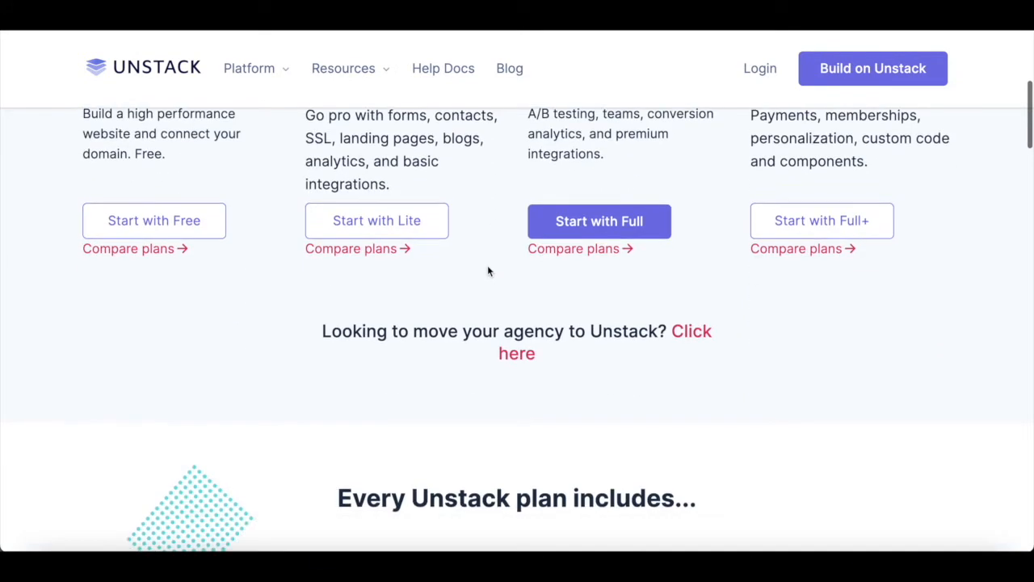
{"action": "scroll", "coordinate": [488, 271], "scroll_direction": "up", "scroll_amount": 2}
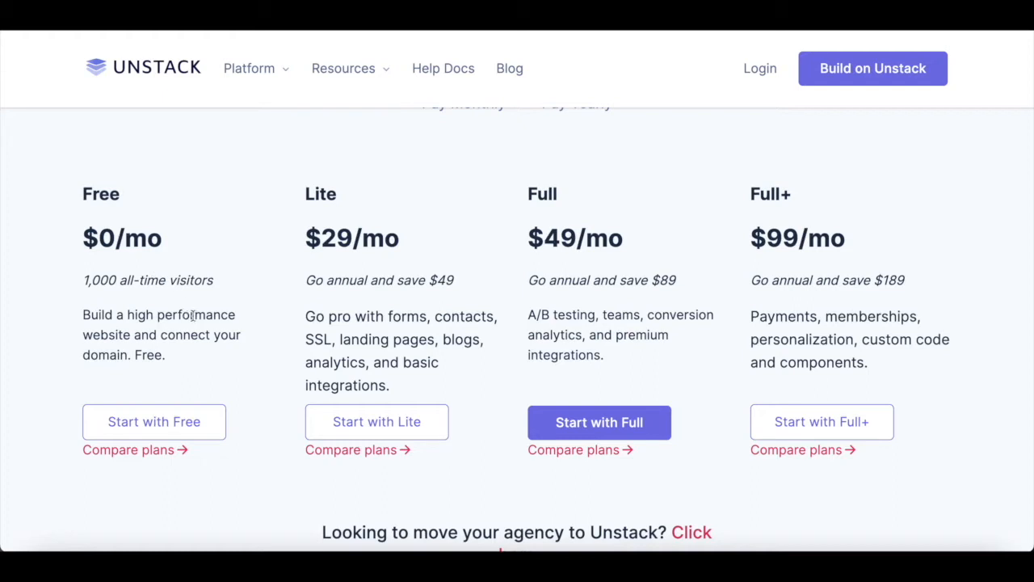
{"action": "scroll", "coordinate": [235, 364], "scroll_direction": "down", "scroll_amount": 1}
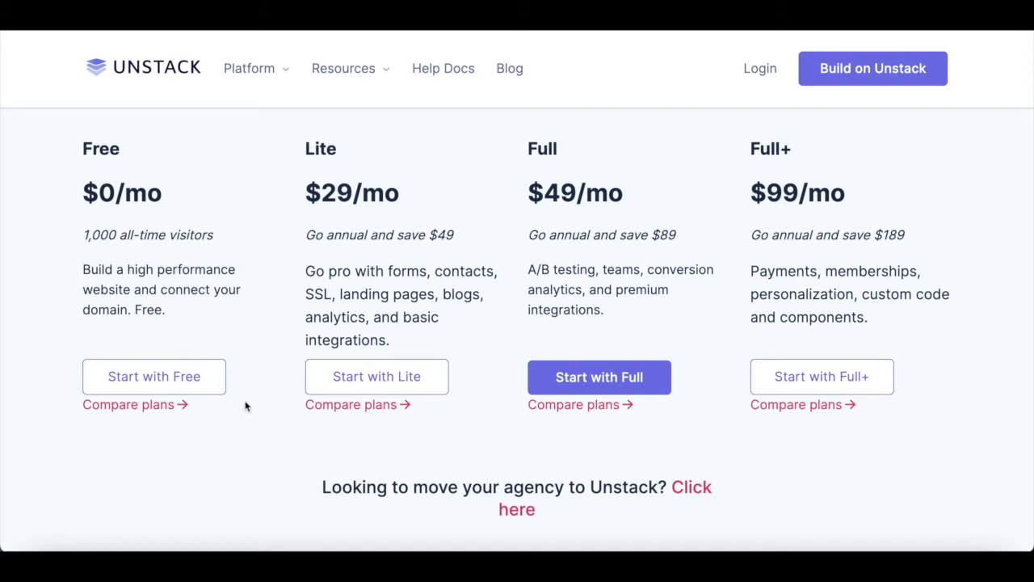
{"action": "scroll", "coordinate": [383, 408], "scroll_direction": "down", "scroll_amount": 1}
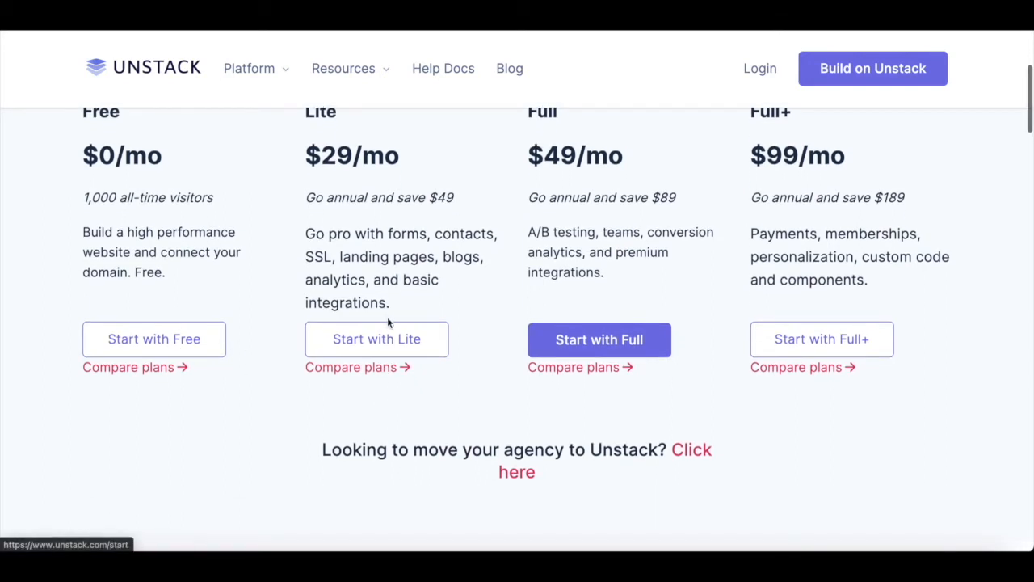
{"action": "scroll", "coordinate": [458, 405], "scroll_direction": "up", "scroll_amount": 1}
{"action": "scroll", "coordinate": [459, 405], "scroll_direction": "down", "scroll_amount": 3}
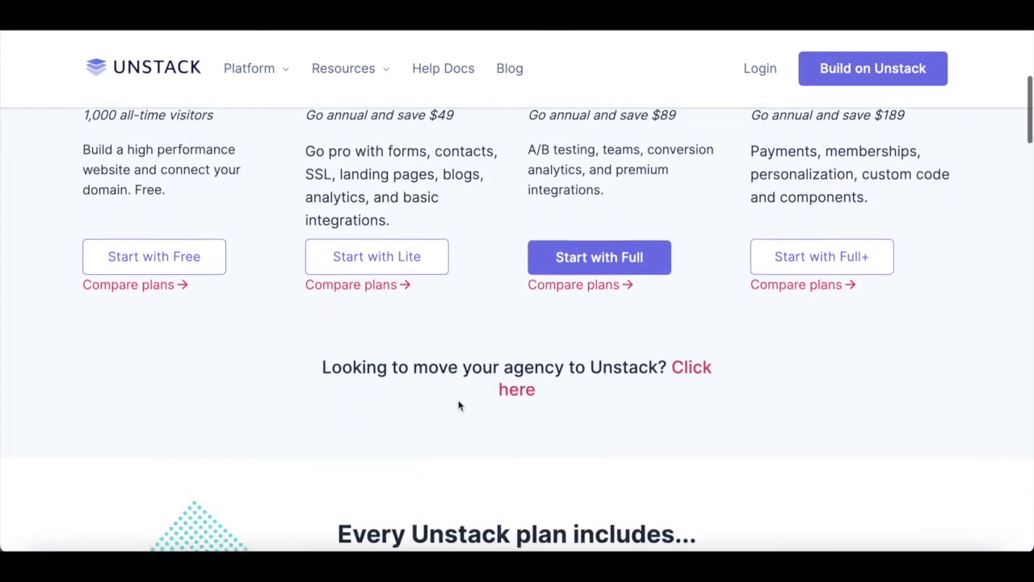
{"action": "scroll", "coordinate": [458, 405], "scroll_direction": "up", "scroll_amount": 3}
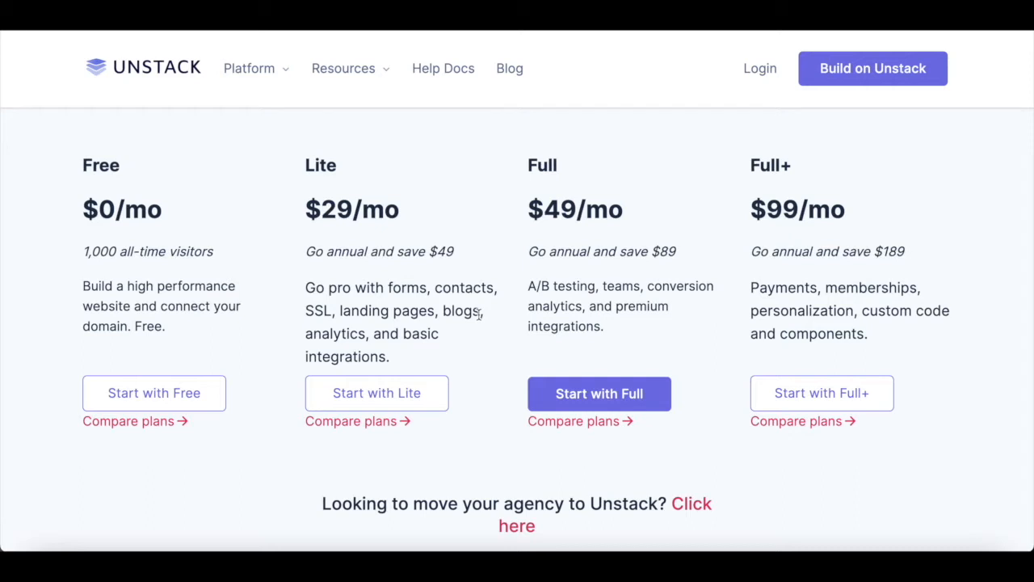
{"action": "scroll", "coordinate": [481, 460], "scroll_direction": "down", "scroll_amount": 3}
{"action": "scroll", "coordinate": [482, 460], "scroll_direction": "up", "scroll_amount": 2}
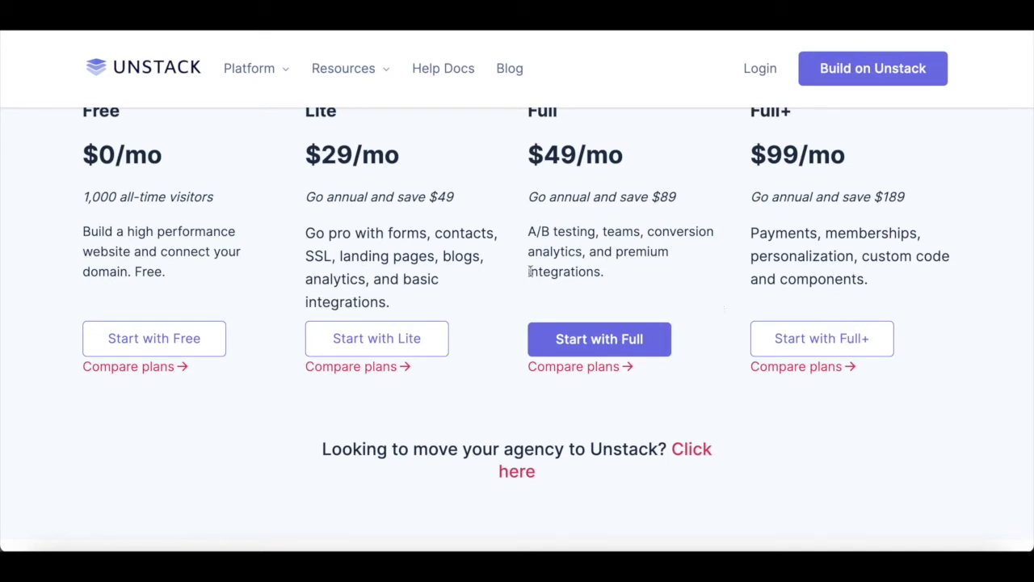
{"action": "scroll", "coordinate": [531, 273], "scroll_direction": "down", "scroll_amount": 5}
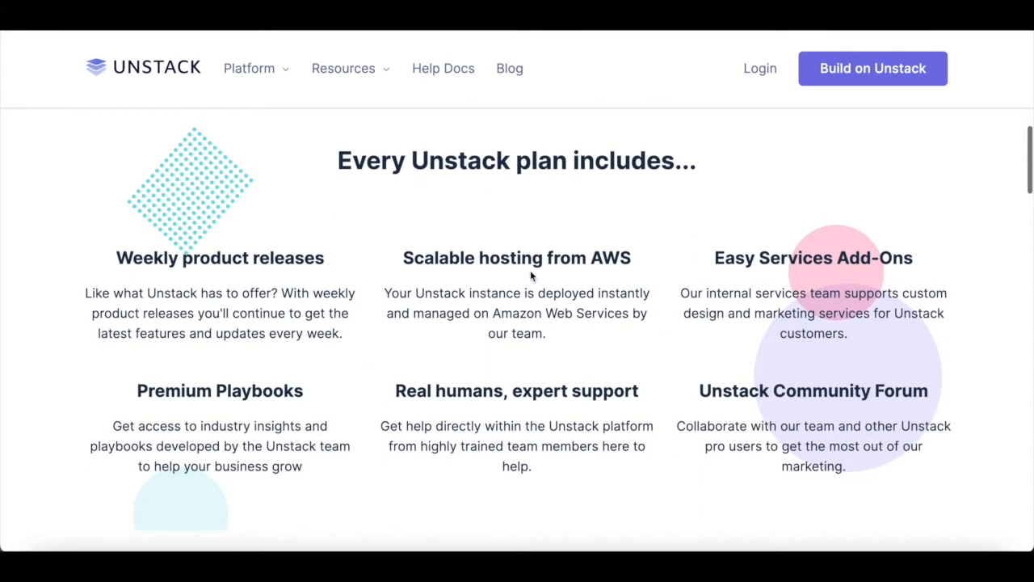
{"action": "scroll", "coordinate": [336, 408], "scroll_direction": "down", "scroll_amount": 6}
{"action": "scroll", "coordinate": [337, 403], "scroll_direction": "up", "scroll_amount": 1}
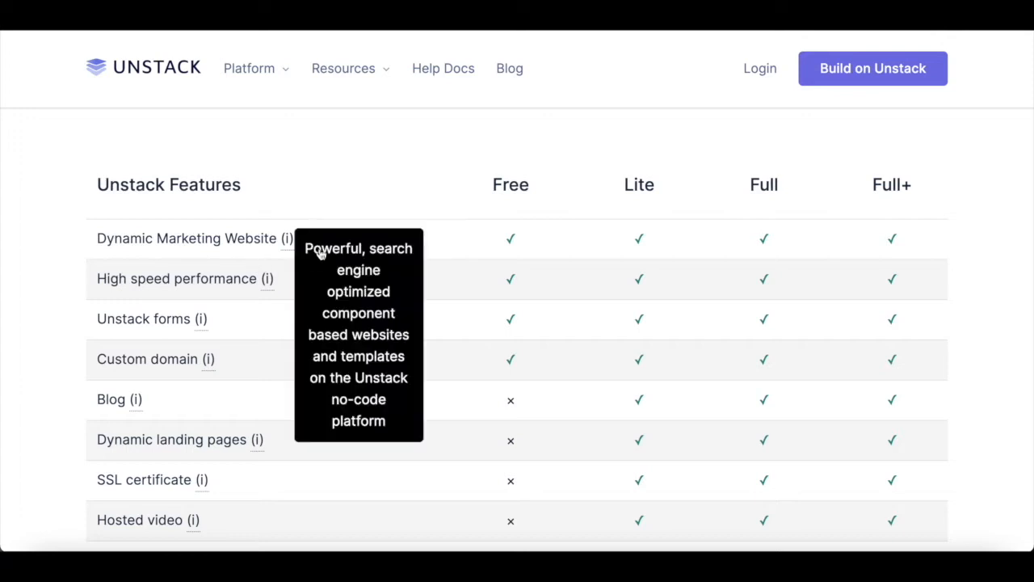
- Scroll back up to the plan cards showing the Lite, Full and Full+ annual savings
{"action": "scroll", "coordinate": [488, 348], "scroll_direction": "down", "scroll_amount": 1}
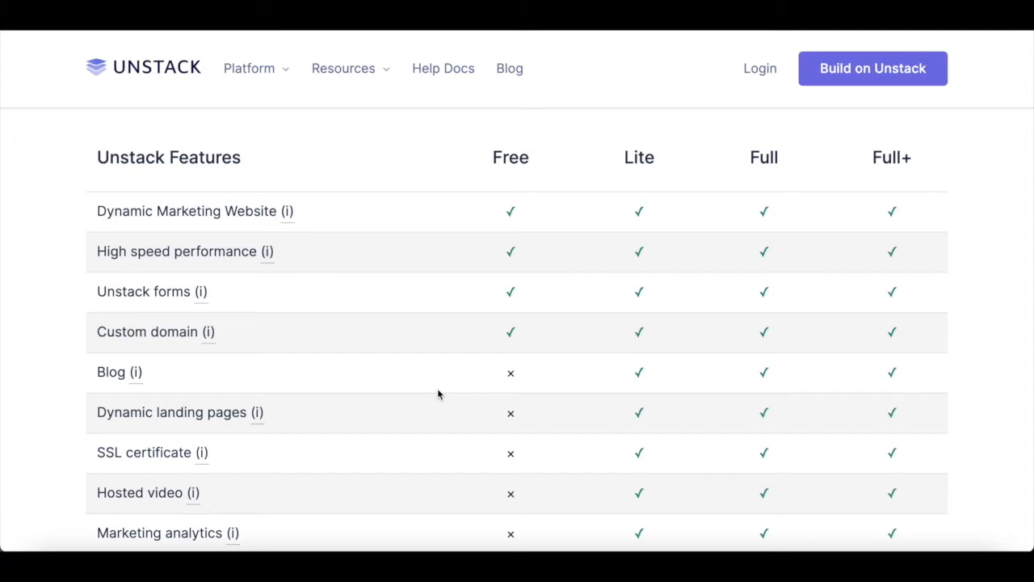
{"action": "scroll", "coordinate": [438, 392], "scroll_direction": "up", "scroll_amount": 10}
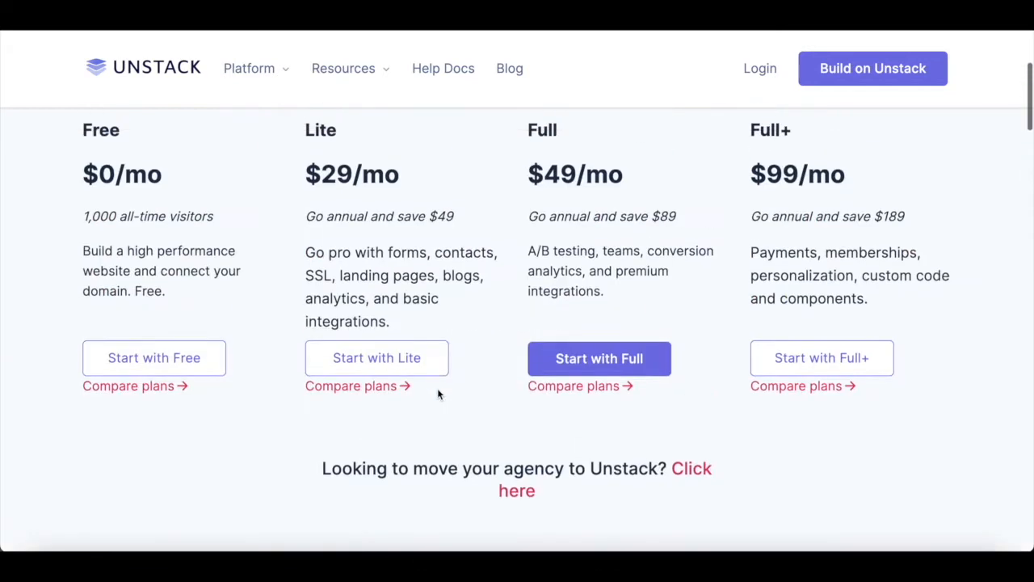
- Compare the four plan prices, then scroll down to the 'Find the plan that's right for you' table
{"action": "scroll", "coordinate": [438, 394], "scroll_direction": "down", "scroll_amount": 3}
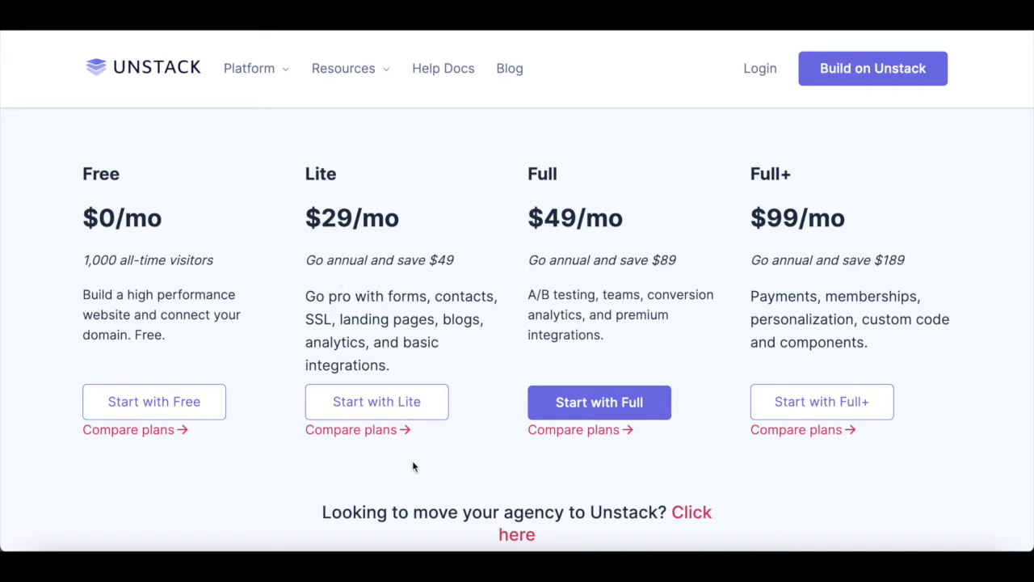
{"action": "scroll", "coordinate": [415, 465], "scroll_direction": "down", "scroll_amount": 5}
{"action": "scroll", "coordinate": [414, 462], "scroll_direction": "up", "scroll_amount": 4}
{"action": "scroll", "coordinate": [412, 461], "scroll_direction": "down", "scroll_amount": 5}
{"action": "scroll", "coordinate": [412, 465], "scroll_direction": "up", "scroll_amount": 5}
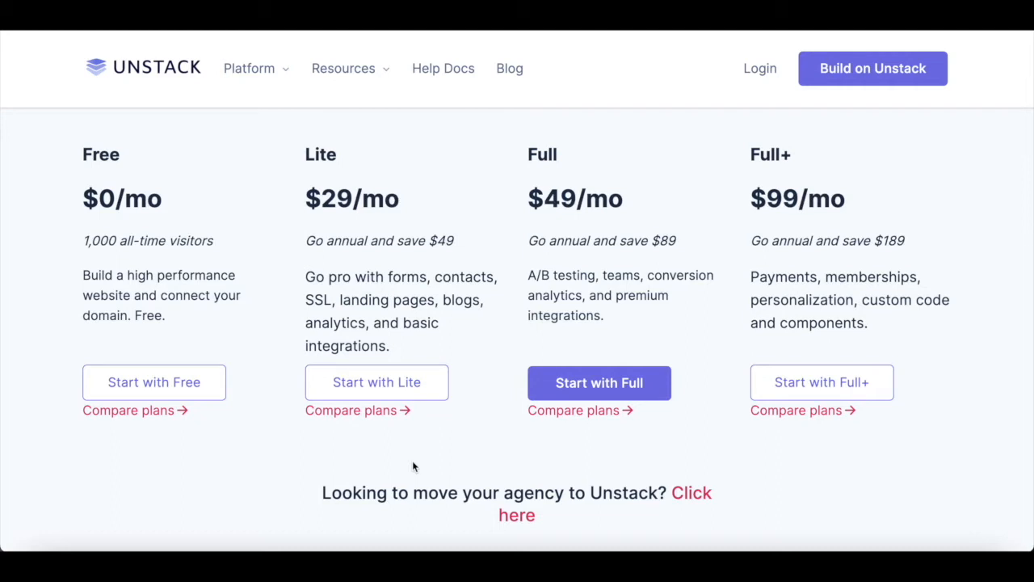
{"action": "scroll", "coordinate": [412, 466], "scroll_direction": "down", "scroll_amount": 1}
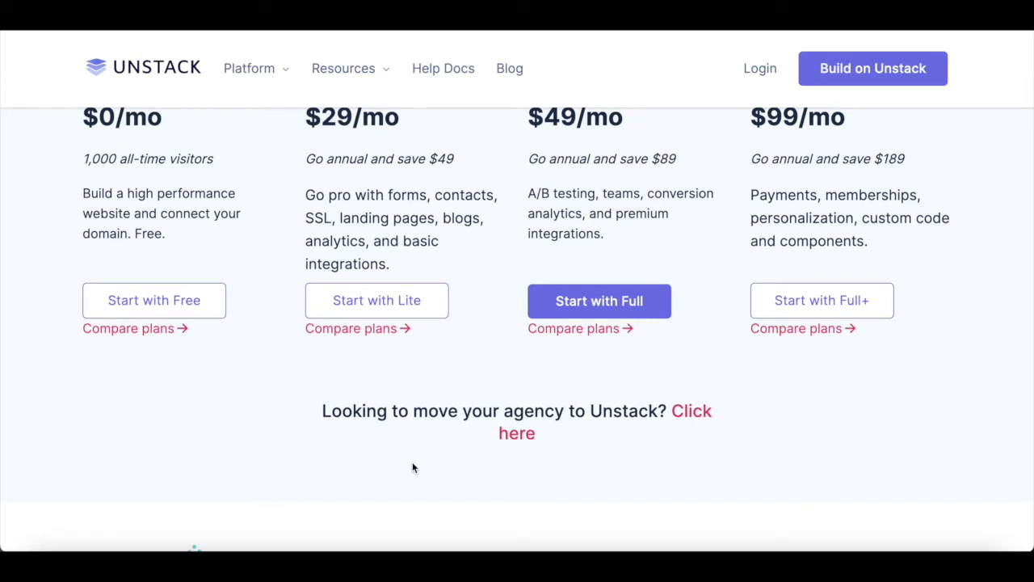
{"action": "scroll", "coordinate": [412, 467], "scroll_direction": "up", "scroll_amount": 1}
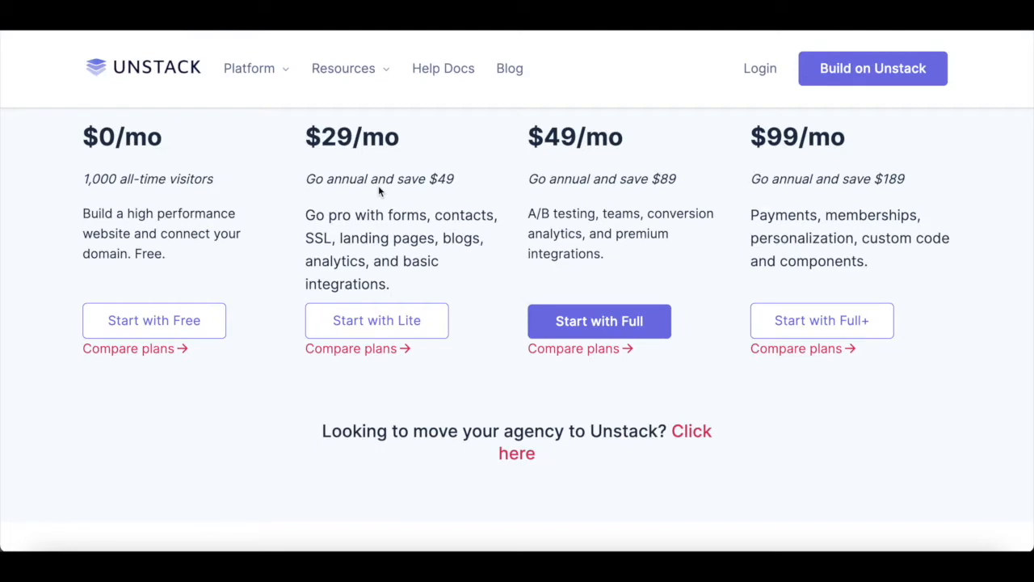
{"action": "scroll", "coordinate": [379, 191], "scroll_direction": "up", "scroll_amount": 3}
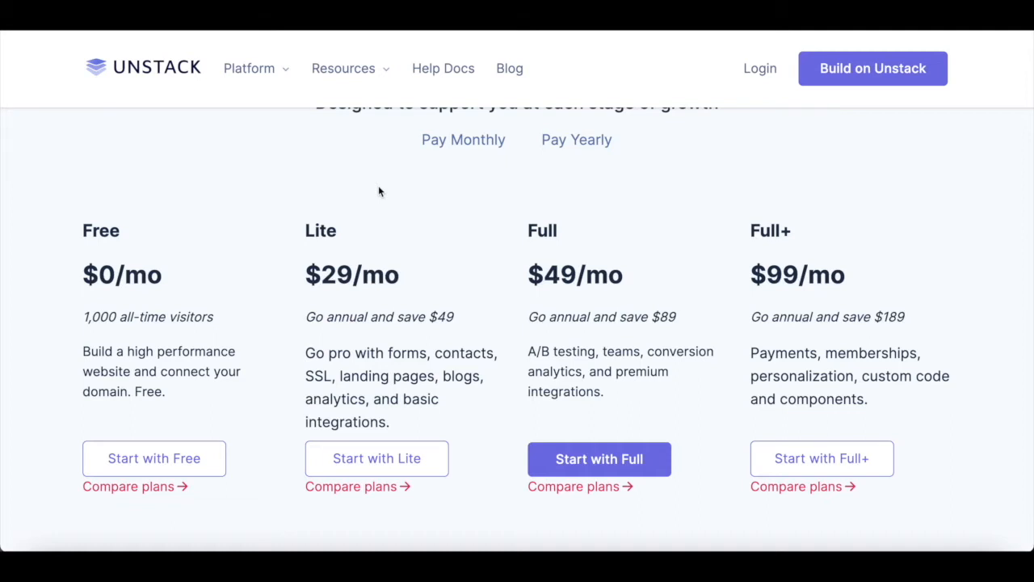
{"action": "scroll", "coordinate": [379, 187], "scroll_direction": "down", "scroll_amount": 10}
{"action": "scroll", "coordinate": [378, 191], "scroll_direction": "down", "scroll_amount": 9}
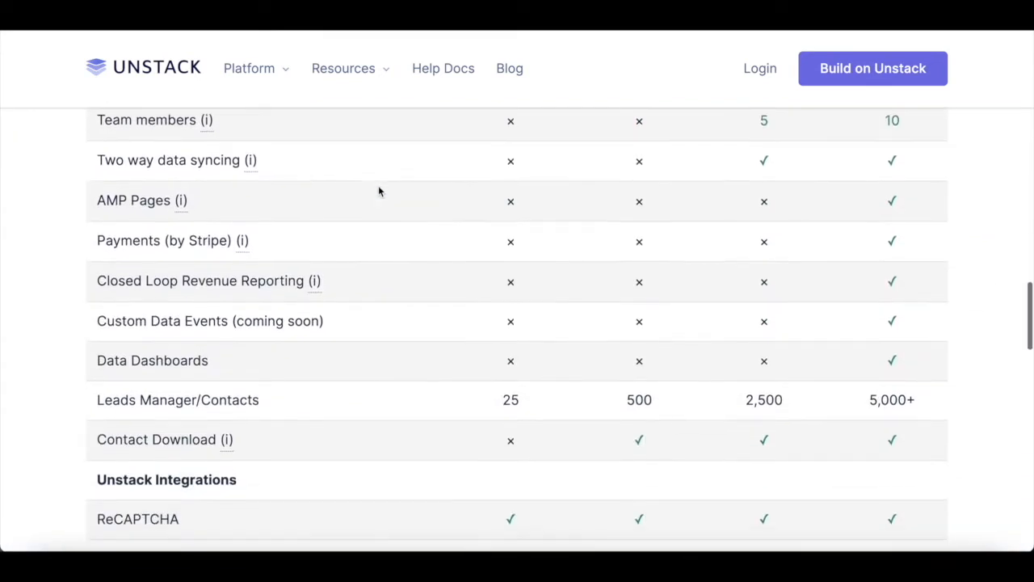
- Review the whole feature table, return to the top, and start signup with 'Build on Unstack'
{"action": "scroll", "coordinate": [378, 191], "scroll_direction": "down", "scroll_amount": 1}
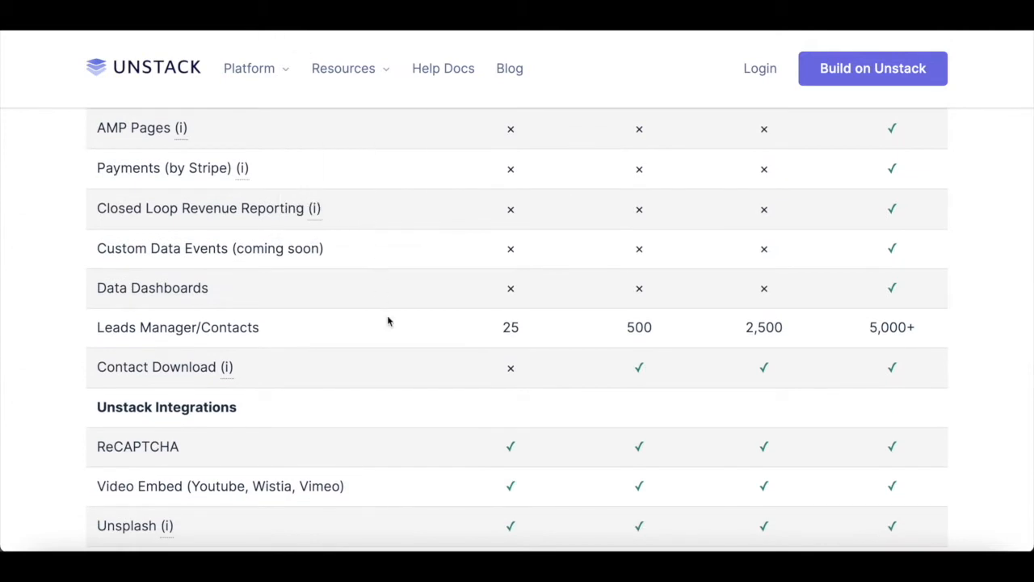
{"action": "scroll", "coordinate": [388, 320], "scroll_direction": "down", "scroll_amount": 15}
{"action": "scroll", "coordinate": [388, 321], "scroll_direction": "up", "scroll_amount": 4}
{"action": "scroll", "coordinate": [388, 321], "scroll_direction": "down", "scroll_amount": 1}
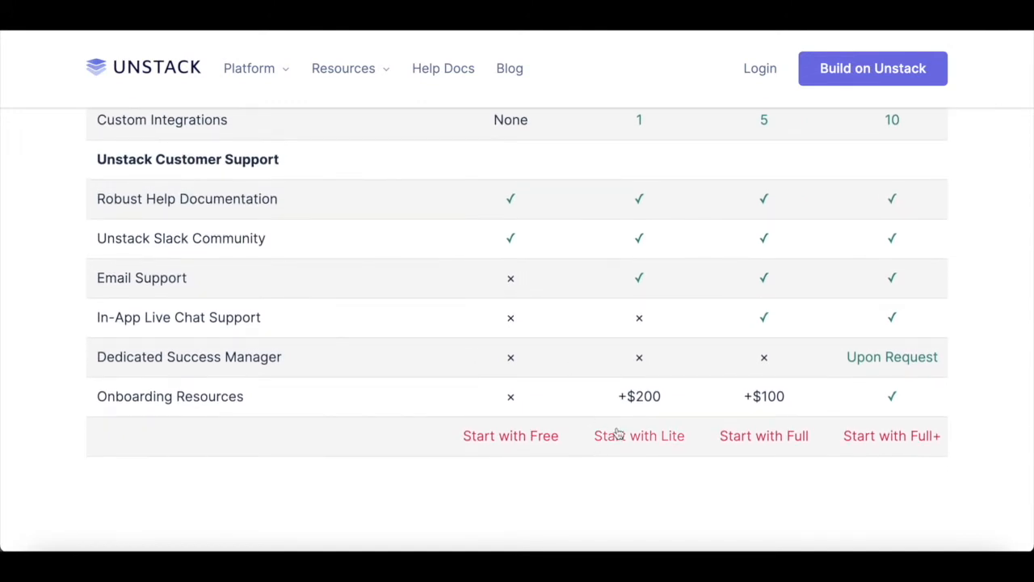
{"action": "scroll", "coordinate": [590, 396], "scroll_direction": "up", "scroll_amount": 20}
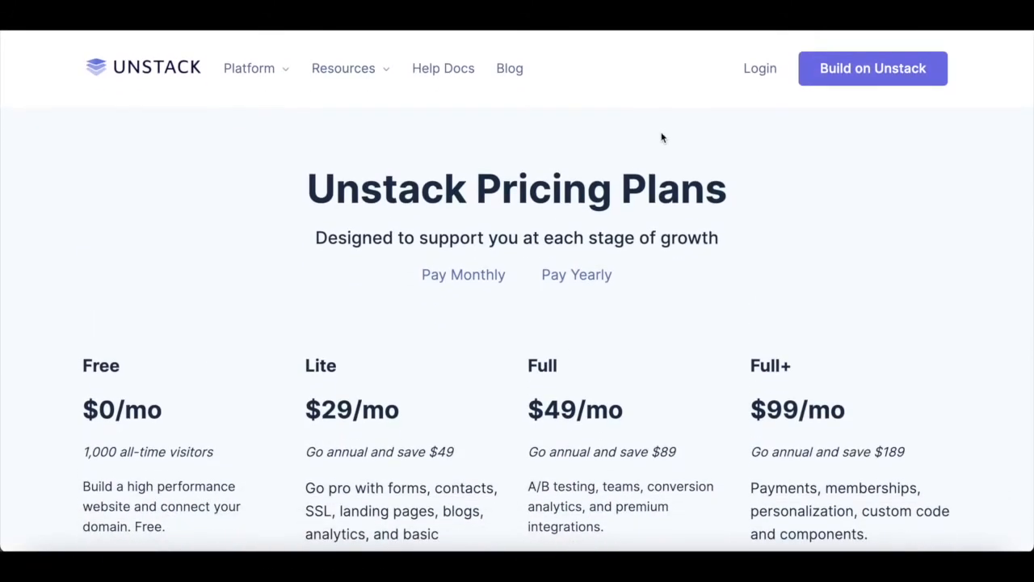
{"action": "left_click", "coordinate": [865, 75]}
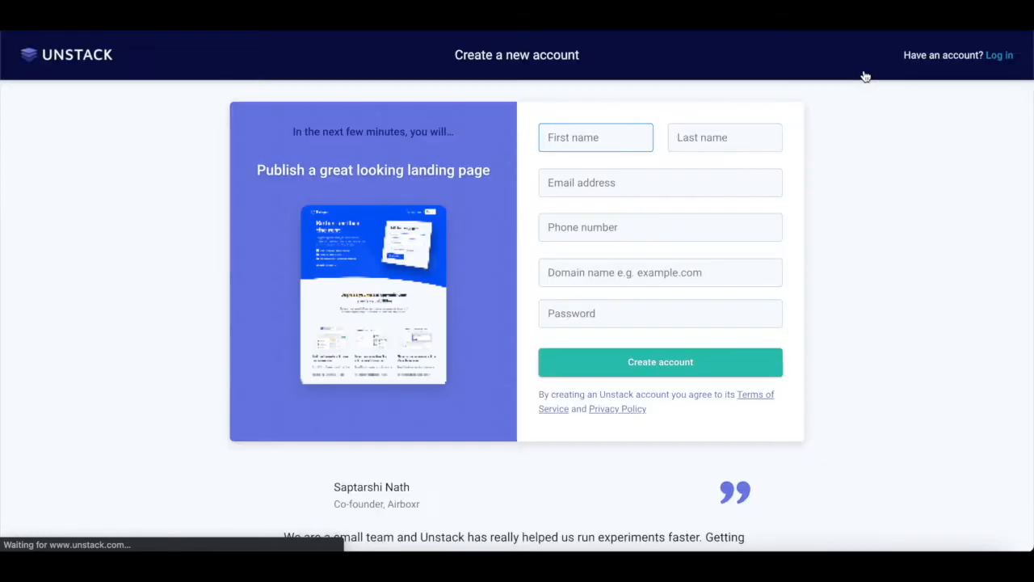
- Enter the account holder's first name, last name and e-mail address in the sign-up form
{"action": "scroll", "coordinate": [859, 238], "scroll_direction": "down", "scroll_amount": 1}
{"action": "scroll", "coordinate": [859, 237], "scroll_direction": "up", "scroll_amount": 1}
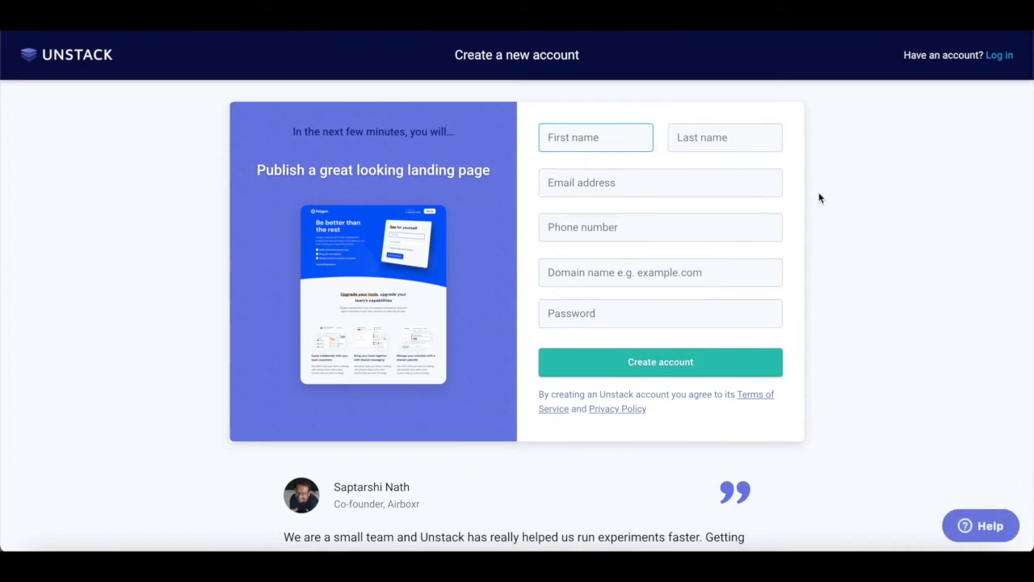
{"action": "type", "text": "Skolo"}
{"action": "left_click", "coordinate": [753, 146]}
{"action": "type", "text": "Online"}
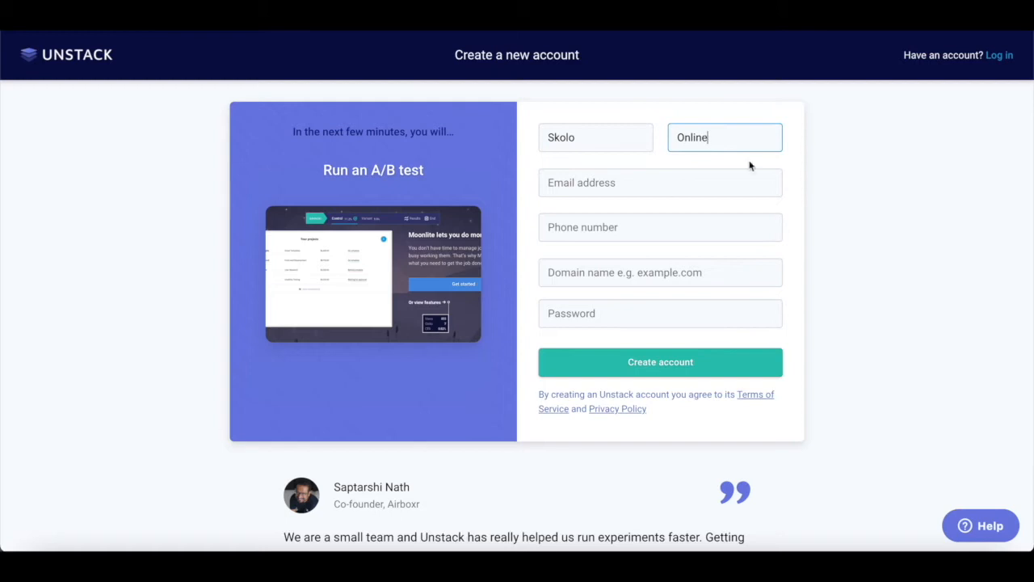
{"action": "left_click", "coordinate": [607, 185]}
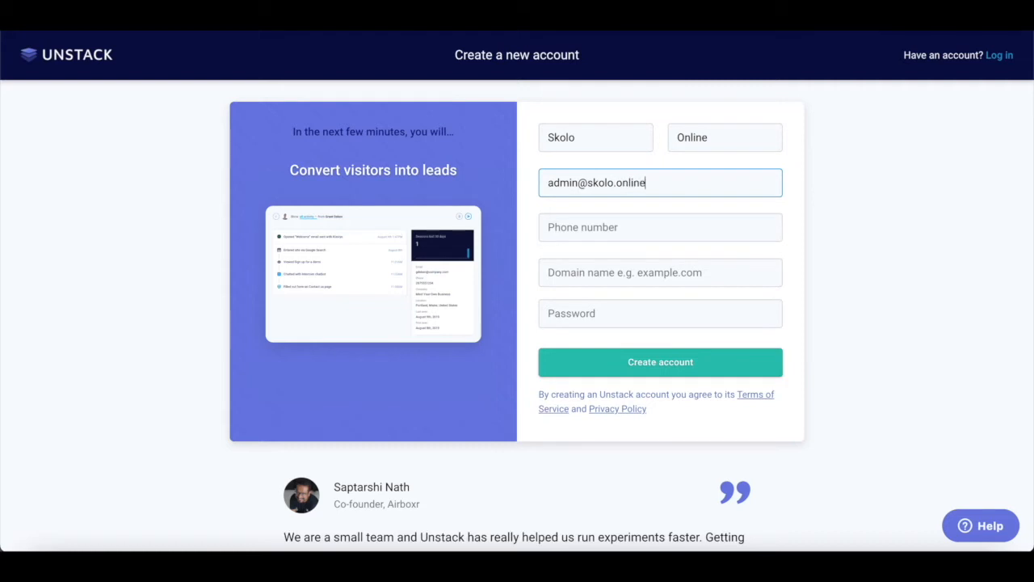
{"action": "left_click", "coordinate": [577, 227]}
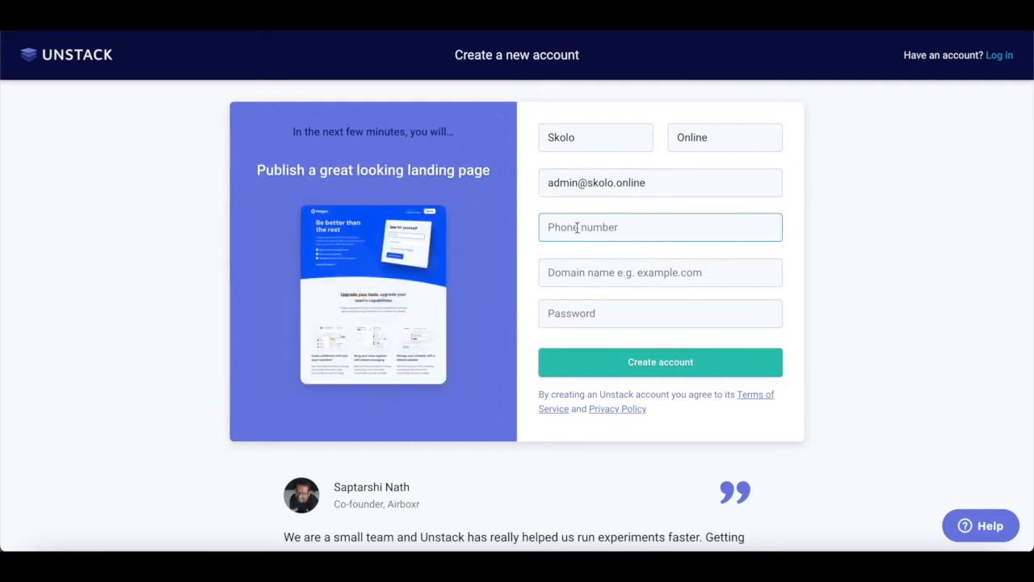
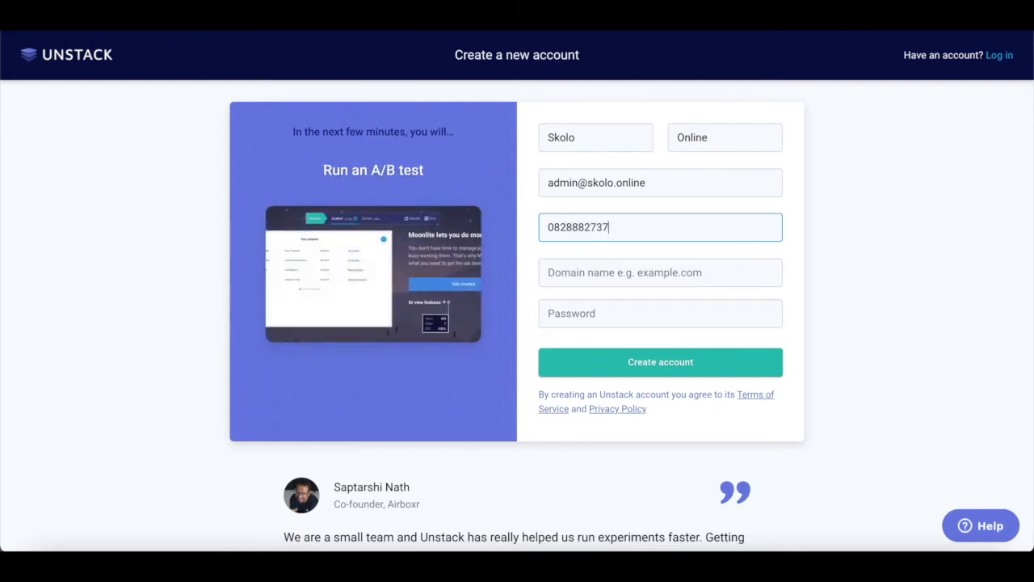
{"action": "left_click", "coordinate": [610, 272]}
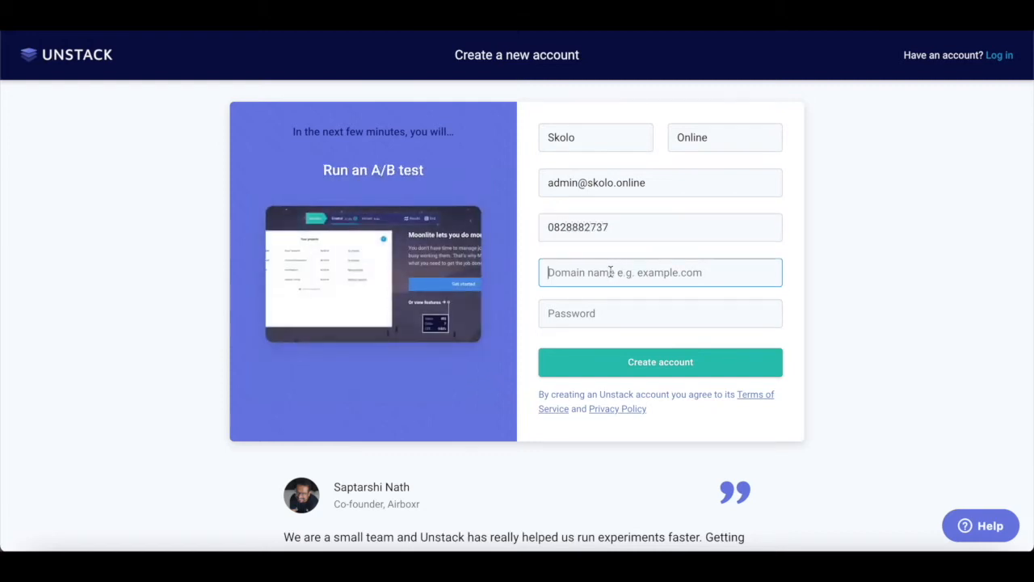
{"action": "type", "text": "https:"}
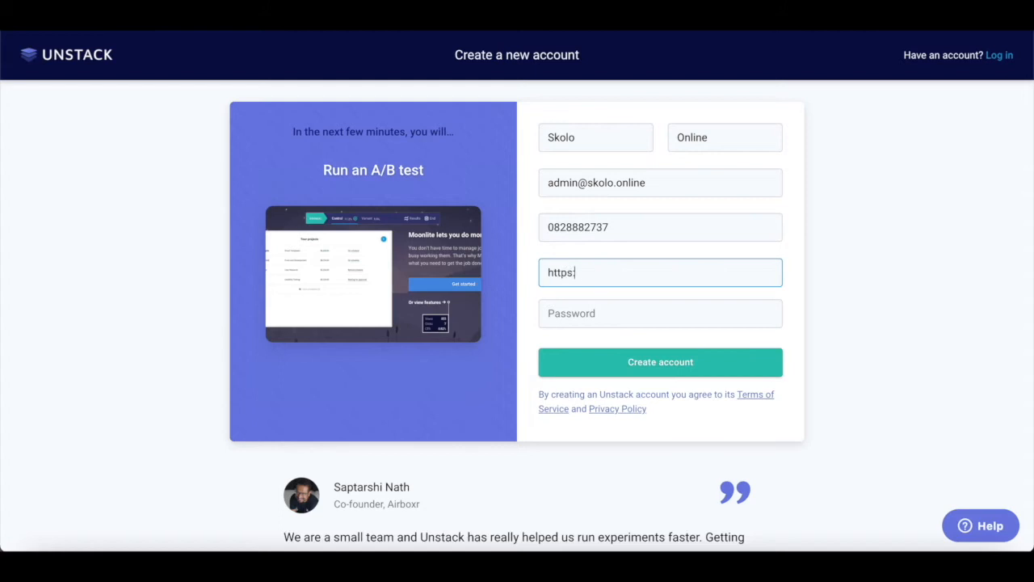
{"action": "type", "text": "//skolo.on"}
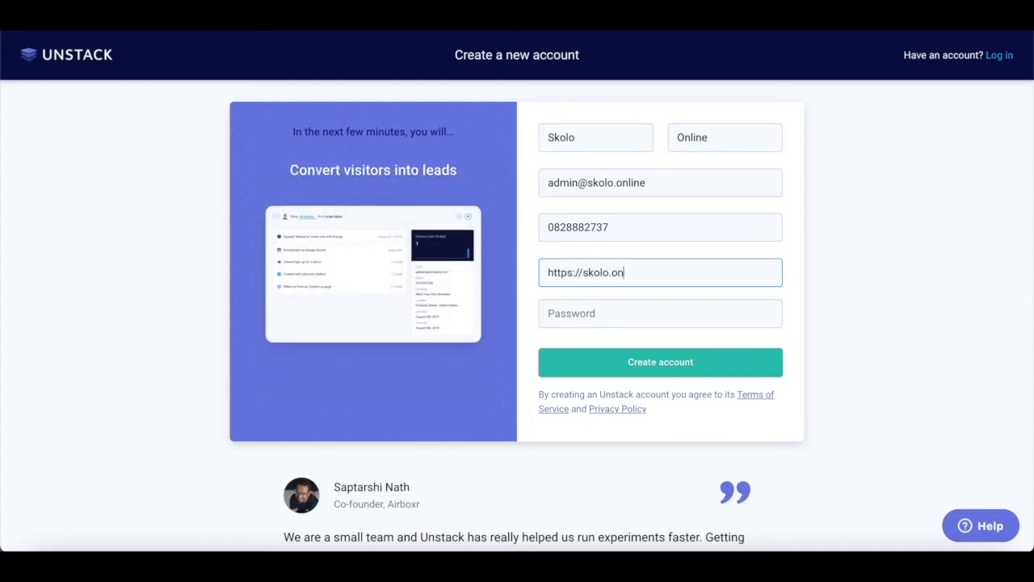
{"action": "type", "text": "line"}
{"action": "left_click", "coordinate": [601, 315]}
{"action": "type", "text": "S•••••••"}
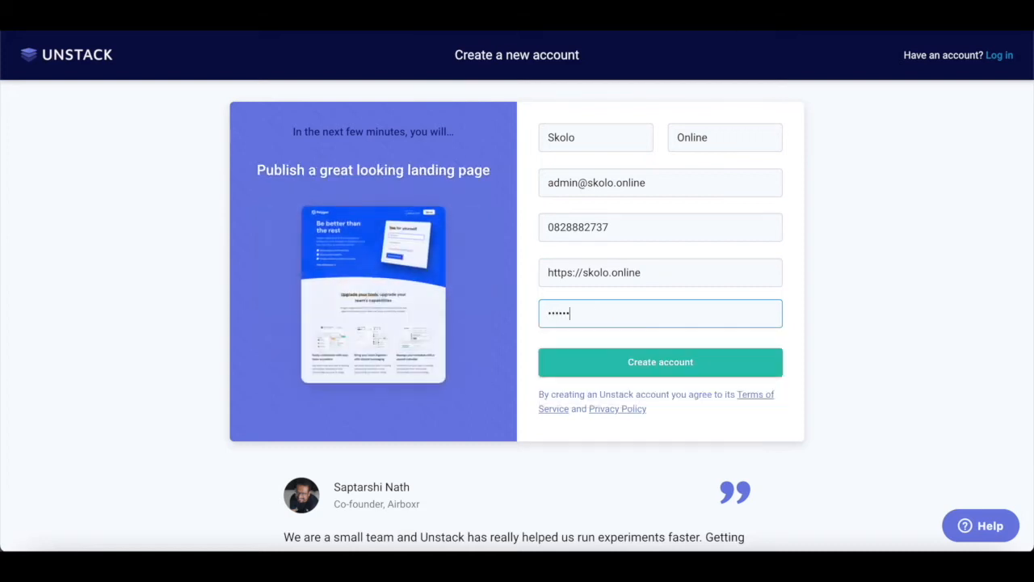
{"action": "type", "text": "•"}
{"action": "key", "text": "Return"}
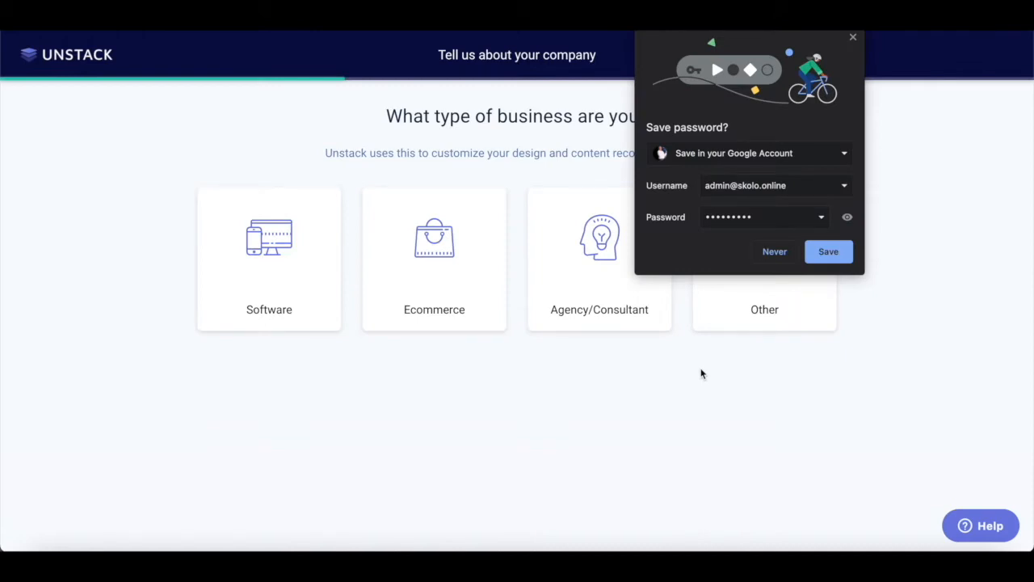
- Save the password in Chrome, choose Software as business type and Driving traffic as challenge, then continue
{"action": "left_click", "coordinate": [829, 253]}
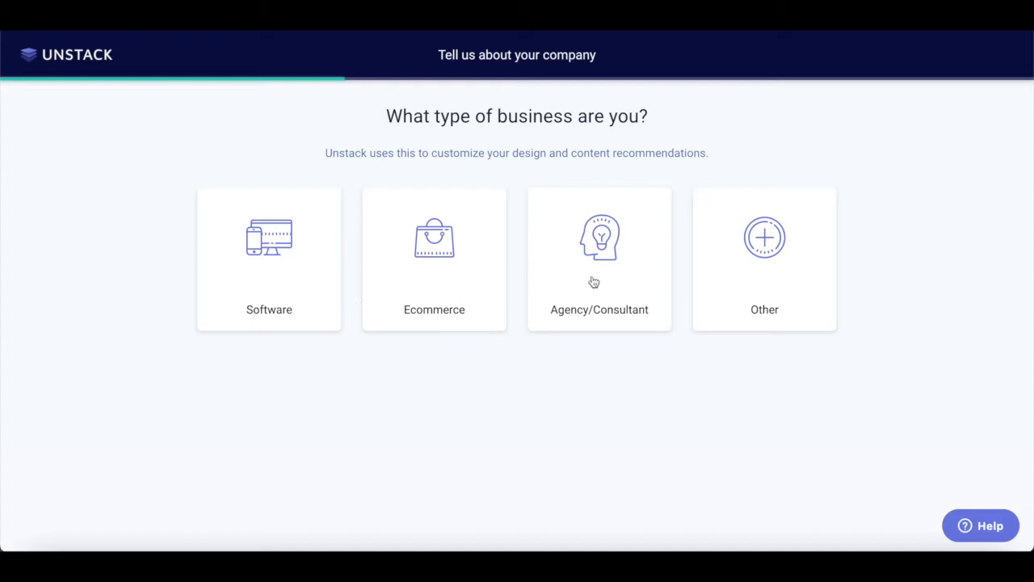
{"action": "left_click", "coordinate": [273, 241]}
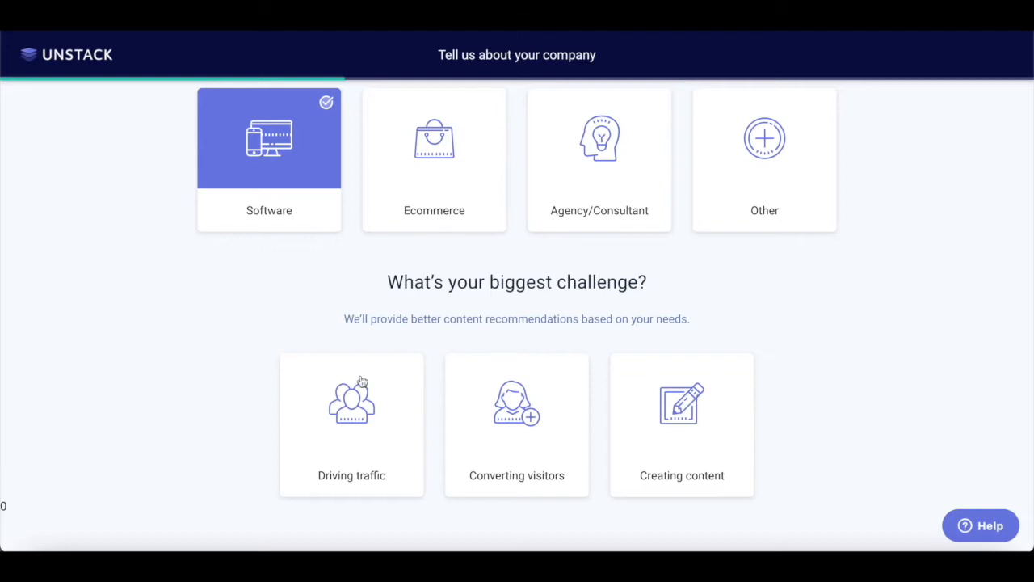
{"action": "left_click", "coordinate": [360, 411]}
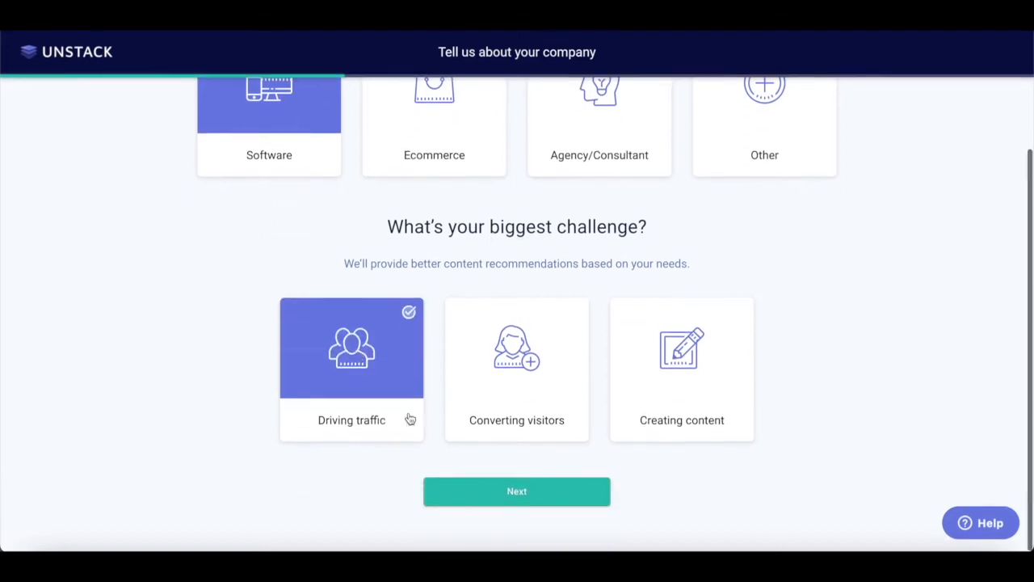
{"action": "left_click", "coordinate": [532, 497]}
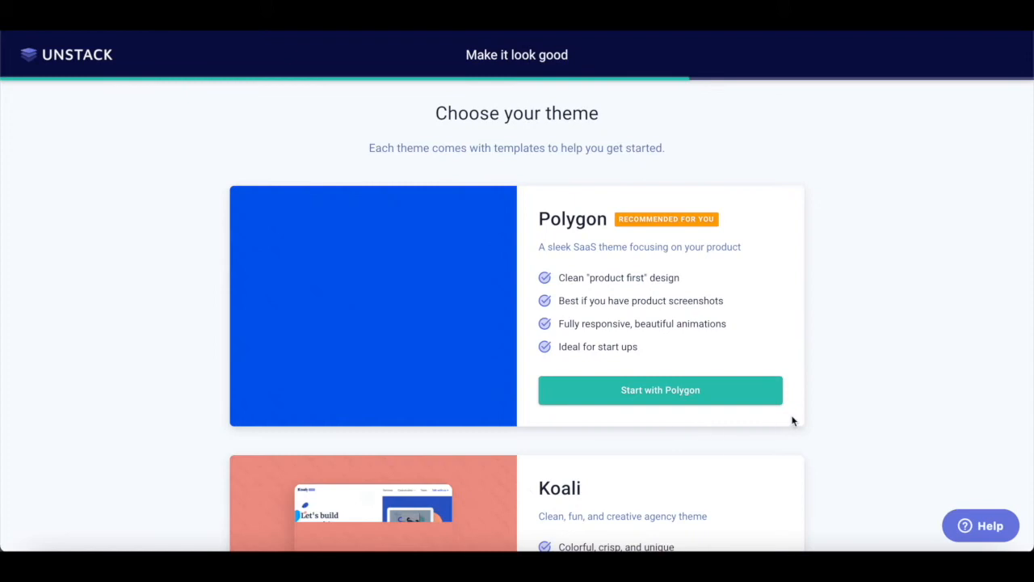
- Browse through the list of available themes
{"action": "scroll", "coordinate": [827, 414], "scroll_direction": "down", "scroll_amount": 1}
{"action": "scroll", "coordinate": [827, 415], "scroll_direction": "down", "scroll_amount": 1}
{"action": "scroll", "coordinate": [827, 415], "scroll_direction": "up", "scroll_amount": 1}
{"action": "mouse_move", "coordinate": [429, 336]}
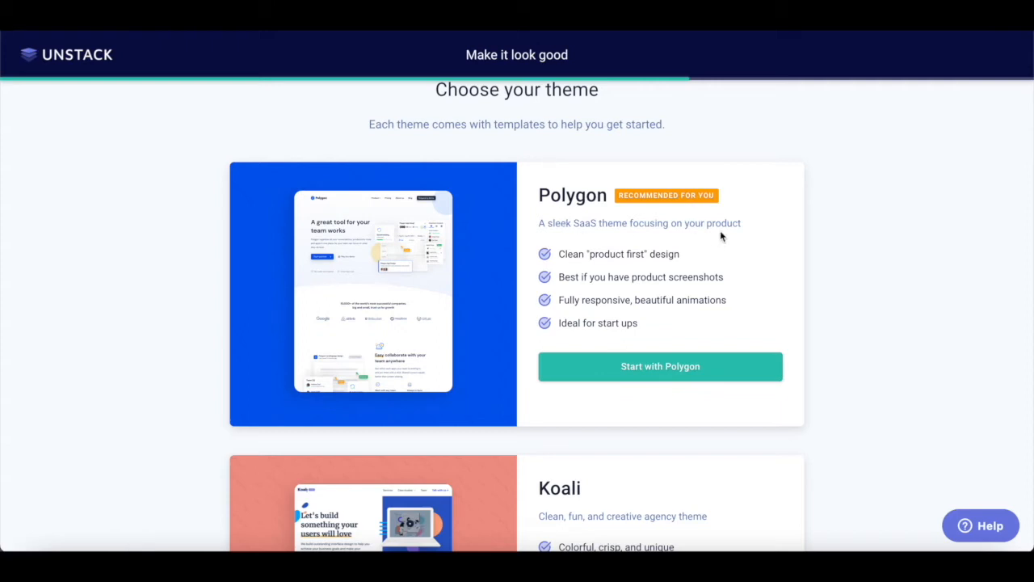
{"action": "scroll", "coordinate": [768, 278], "scroll_direction": "down", "scroll_amount": 2}
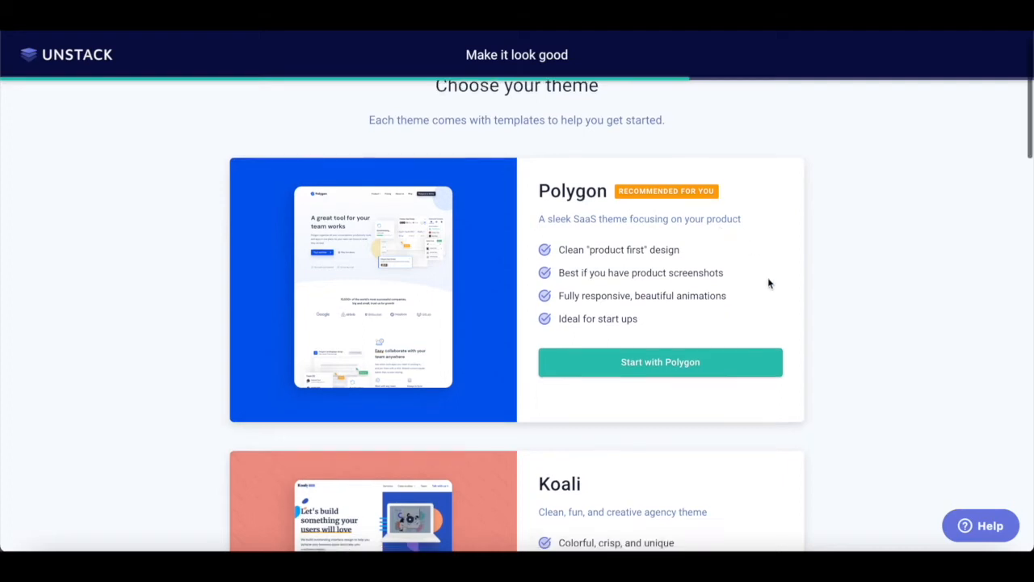
{"action": "scroll", "coordinate": [768, 282], "scroll_direction": "down", "scroll_amount": 1}
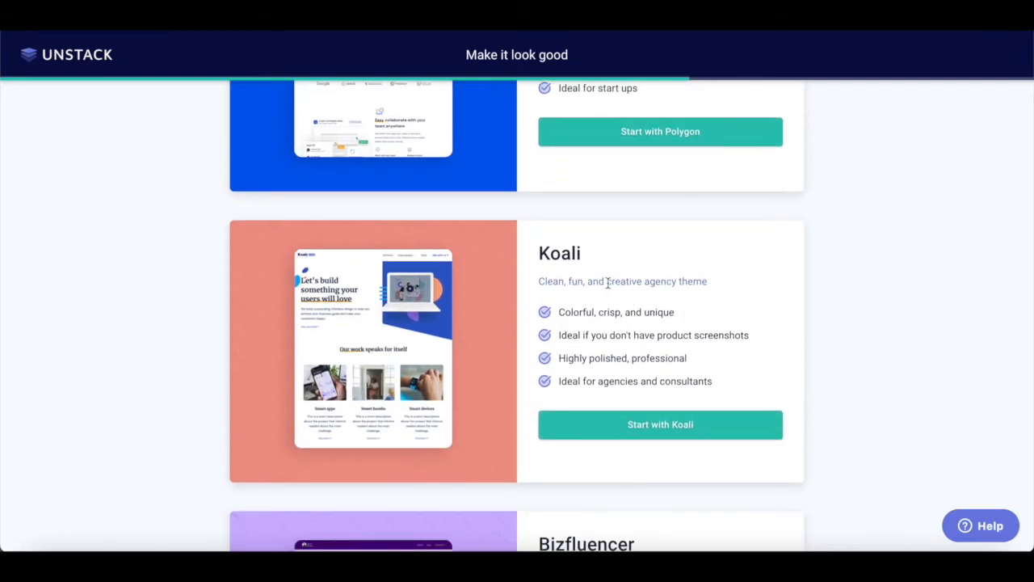
{"action": "scroll", "coordinate": [693, 321], "scroll_direction": "down", "scroll_amount": 3}
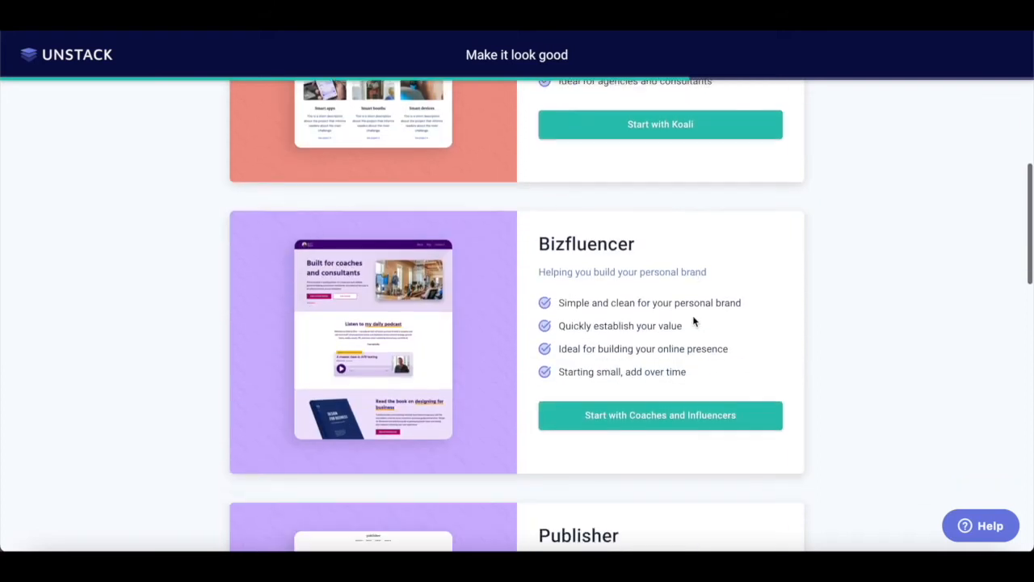
{"action": "scroll", "coordinate": [651, 336], "scroll_direction": "down", "scroll_amount": 2}
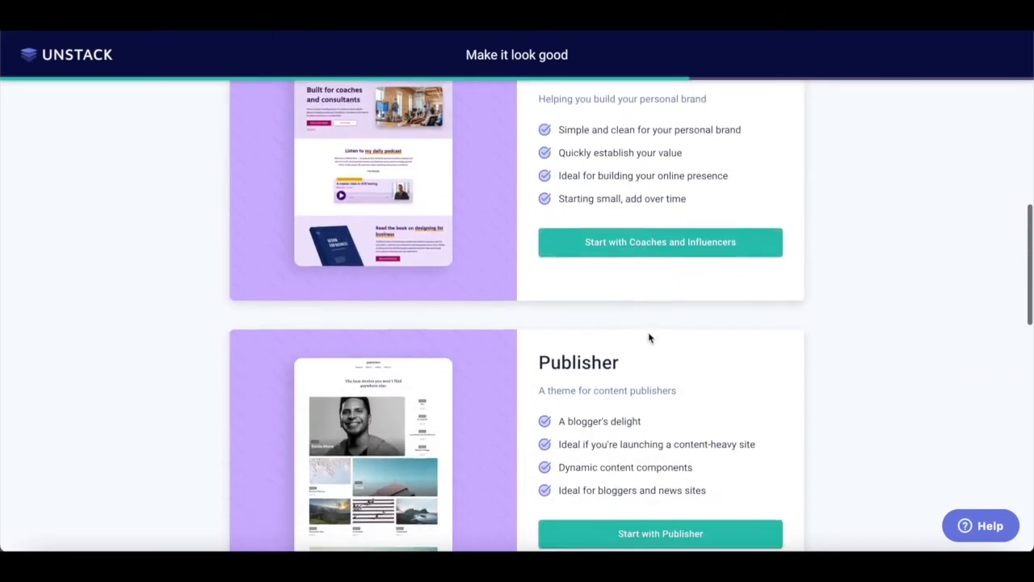
{"action": "scroll", "coordinate": [648, 338], "scroll_direction": "down", "scroll_amount": 5}
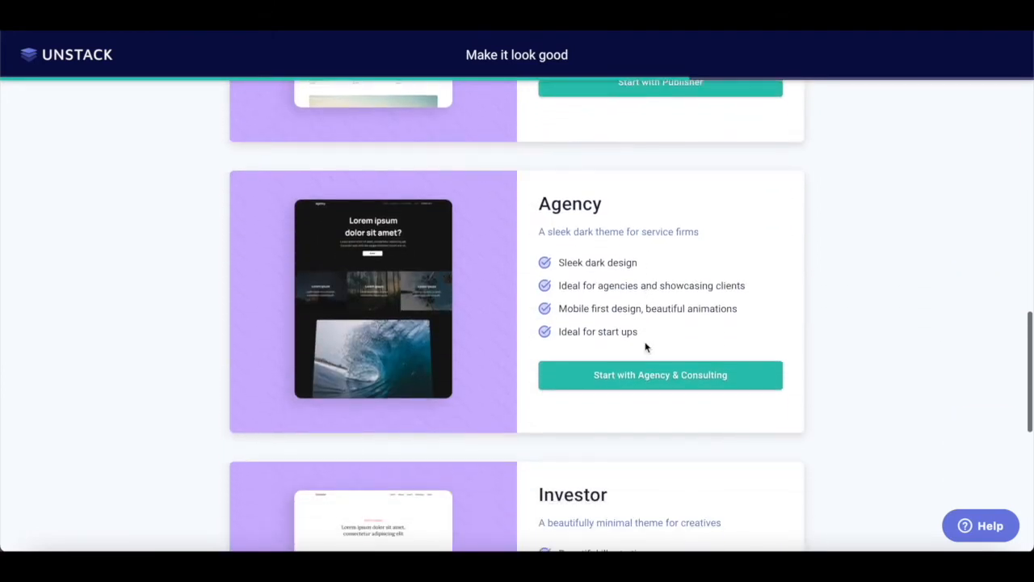
{"action": "scroll", "coordinate": [645, 347], "scroll_direction": "down", "scroll_amount": 4}
{"action": "scroll", "coordinate": [647, 348], "scroll_direction": "down", "scroll_amount": 2}
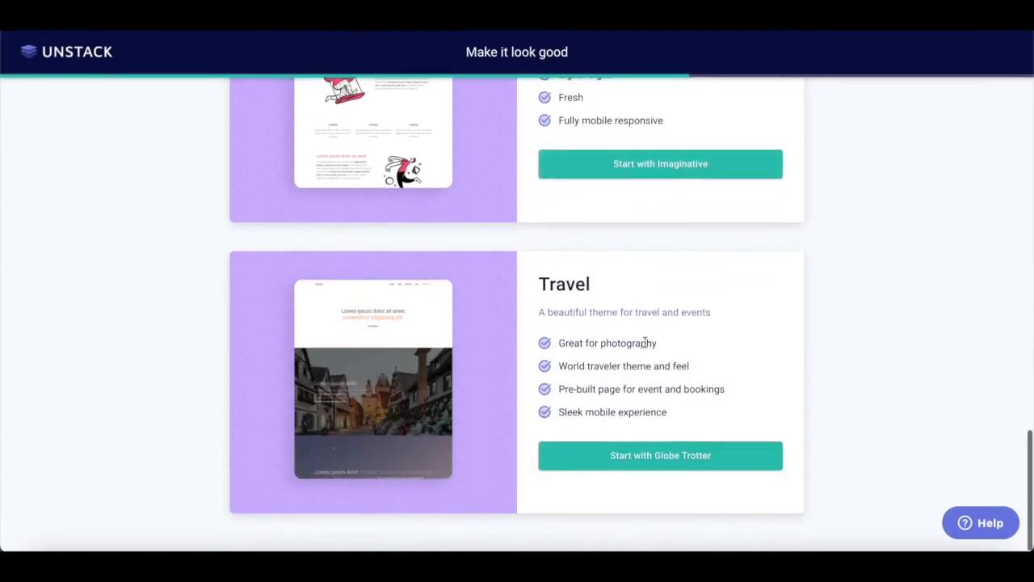
{"action": "scroll", "coordinate": [645, 343], "scroll_direction": "up", "scroll_amount": 15}
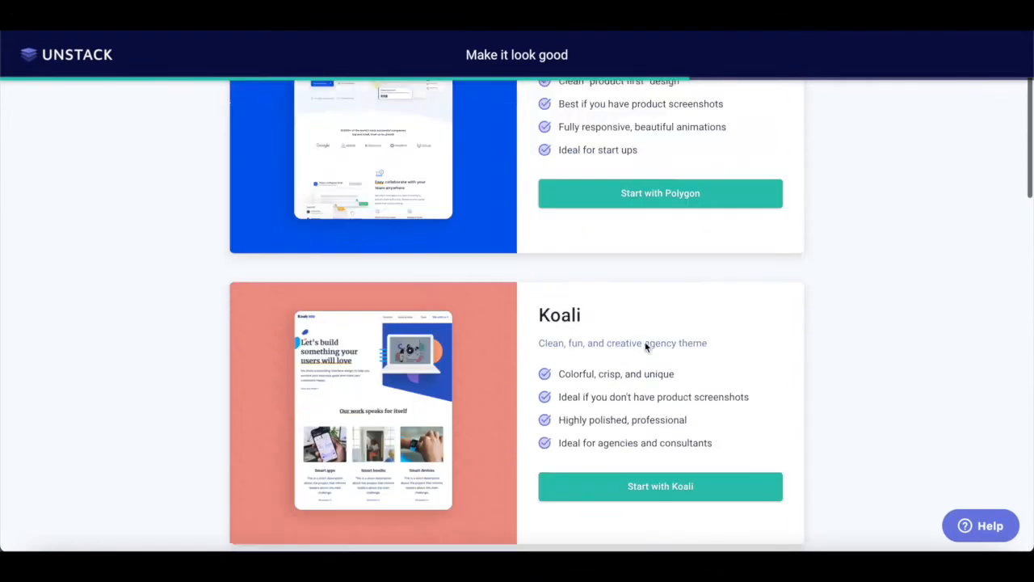
{"action": "scroll", "coordinate": [645, 346], "scroll_direction": "up", "scroll_amount": 2}
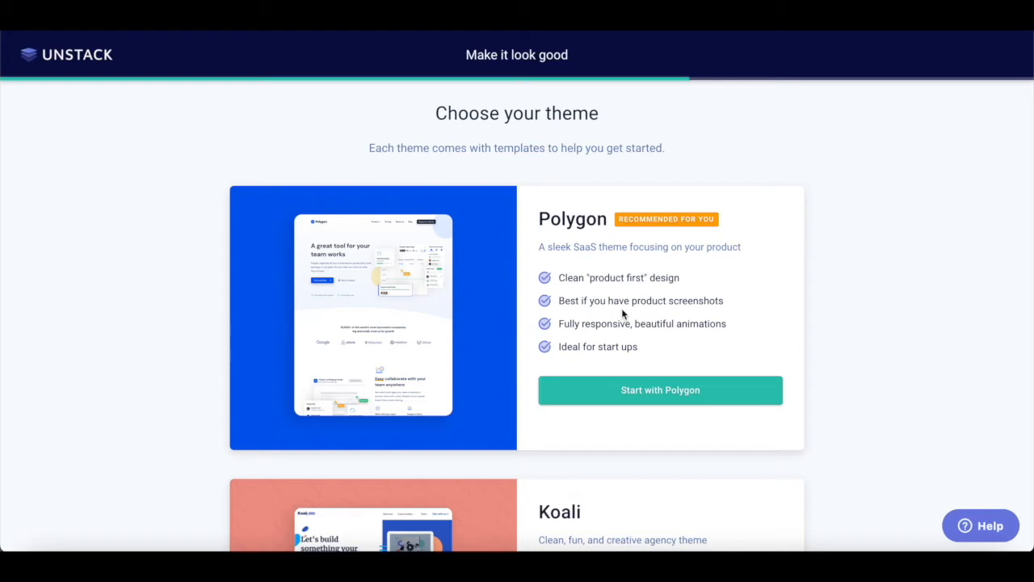
- Open the Polygon theme's live preview in a new tab and switch to it
{"action": "mouse_move", "coordinate": [436, 321]}
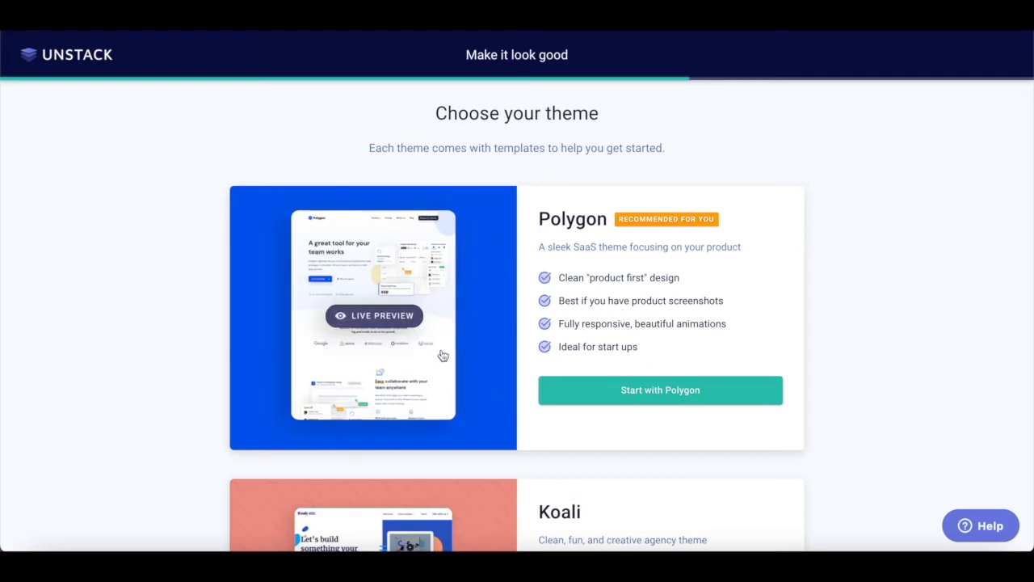
{"action": "right_click", "coordinate": [373, 320]}
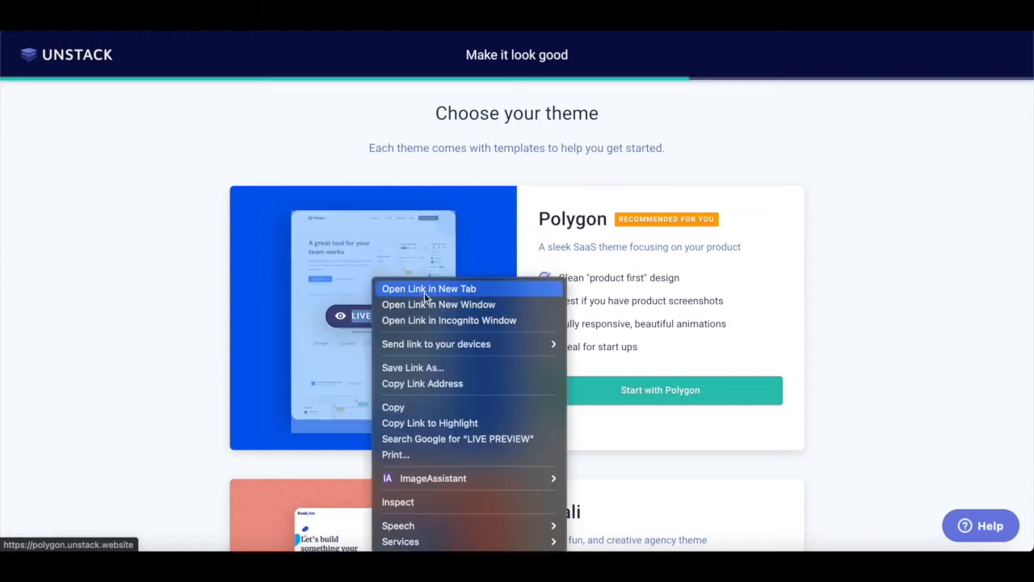
{"action": "left_click", "coordinate": [424, 289]}
{"action": "key", "text": "ctrl+Tab"}
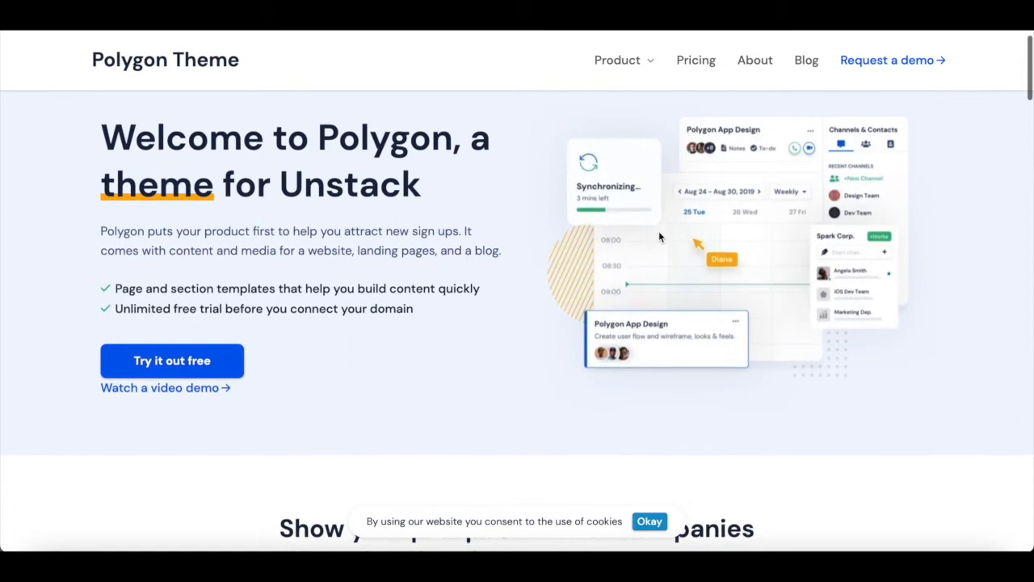
{"action": "scroll", "coordinate": [339, 234], "scroll_direction": "down", "scroll_amount": 5}
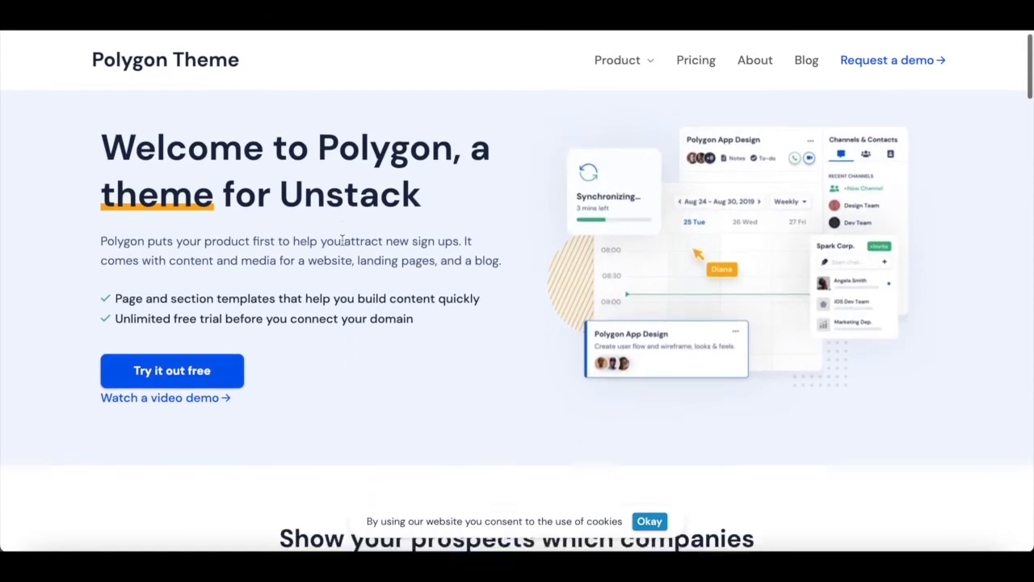
{"action": "scroll", "coordinate": [455, 384], "scroll_direction": "up", "scroll_amount": 5}
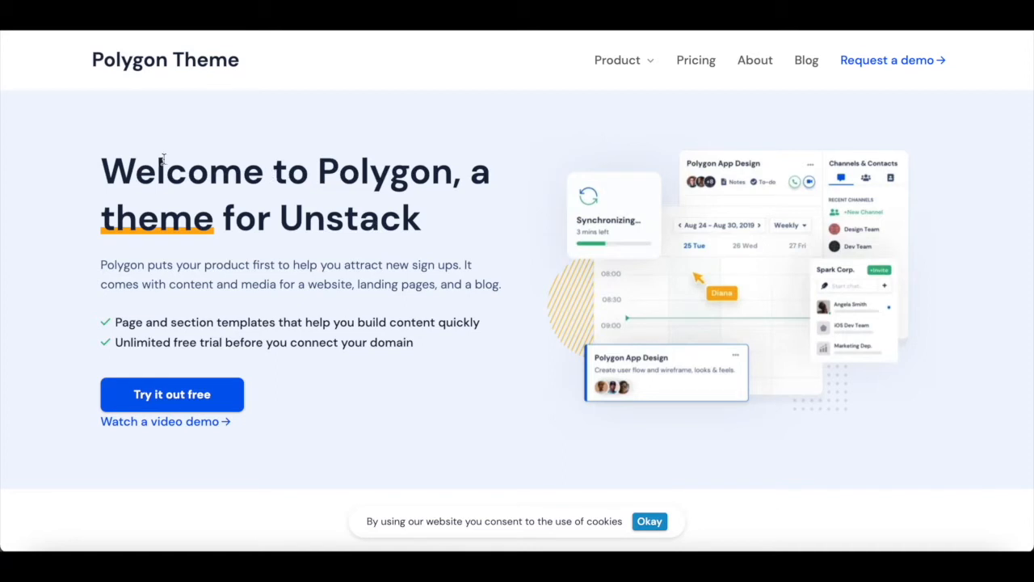
{"action": "left_click_drag", "start_coordinate": [103, 177], "coordinate": [325, 187]}
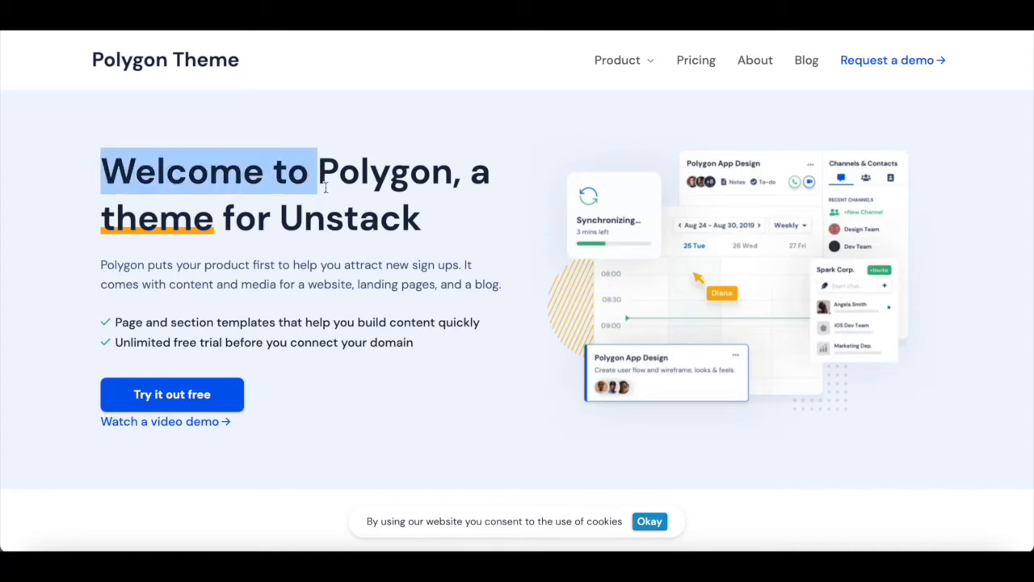
{"action": "left_click", "coordinate": [355, 243]}
{"action": "scroll", "coordinate": [355, 243], "scroll_direction": "down", "scroll_amount": 2}
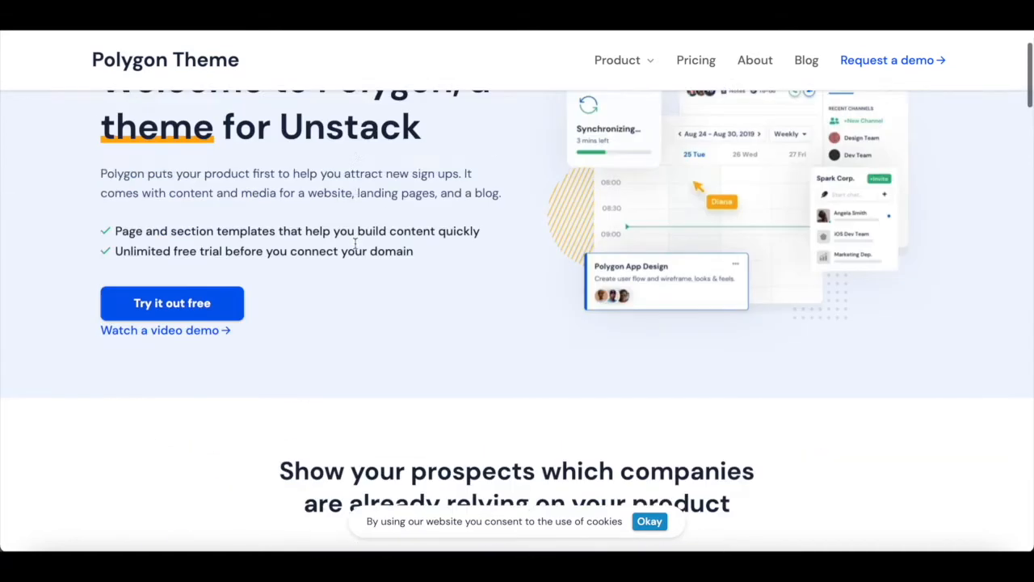
{"action": "scroll", "coordinate": [353, 202], "scroll_direction": "up", "scroll_amount": 1}
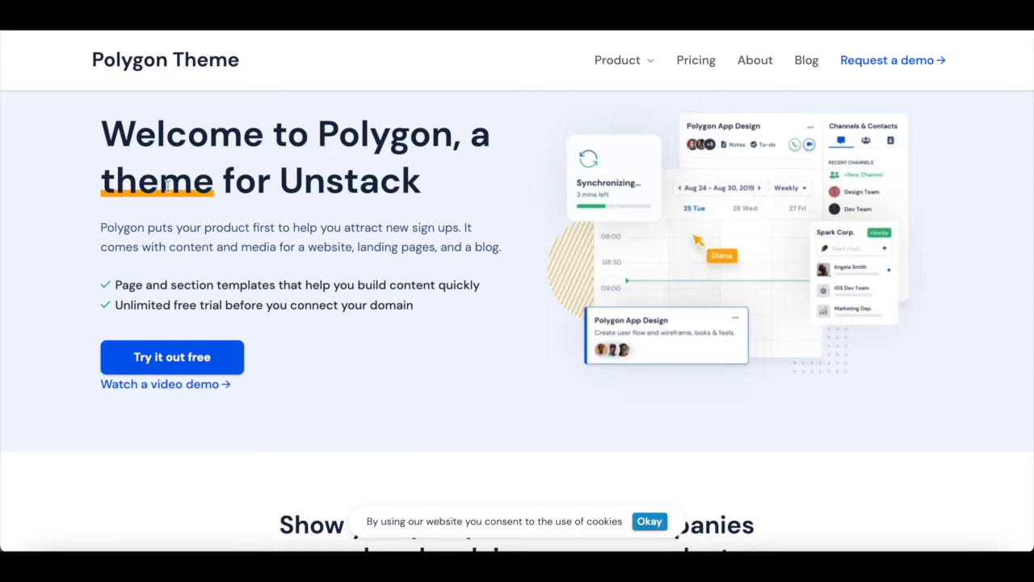
{"action": "scroll", "coordinate": [353, 411], "scroll_direction": "down", "scroll_amount": 4}
{"action": "scroll", "coordinate": [355, 411], "scroll_direction": "up", "scroll_amount": 5}
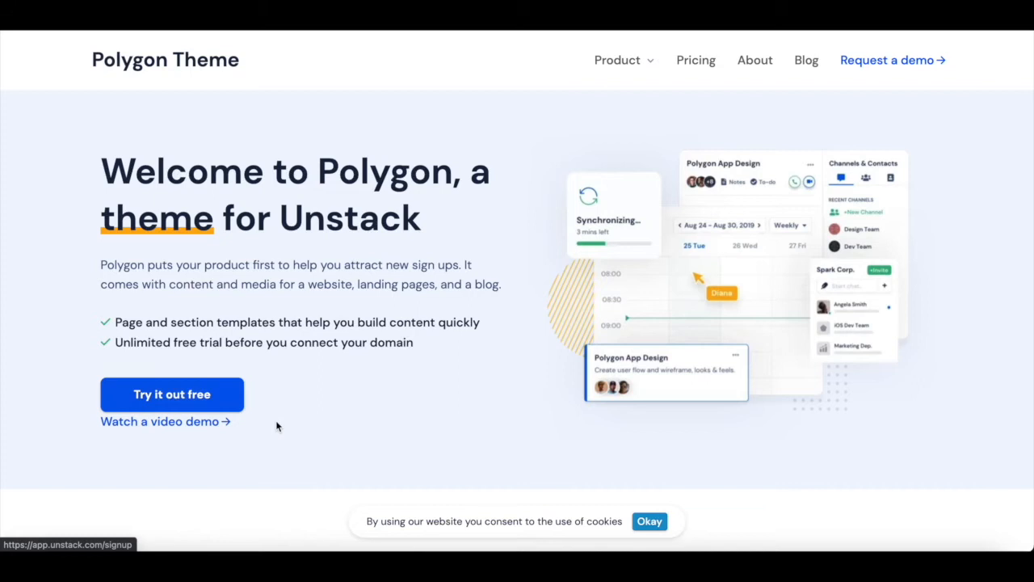
- Scroll up and down through the Polygon theme's sample home page to review its sections
{"action": "scroll", "coordinate": [281, 429], "scroll_direction": "down", "scroll_amount": 5}
{"action": "scroll", "coordinate": [282, 429], "scroll_direction": "up", "scroll_amount": 5}
{"action": "scroll", "coordinate": [282, 428], "scroll_direction": "down", "scroll_amount": 3}
{"action": "scroll", "coordinate": [282, 428], "scroll_direction": "up", "scroll_amount": 3}
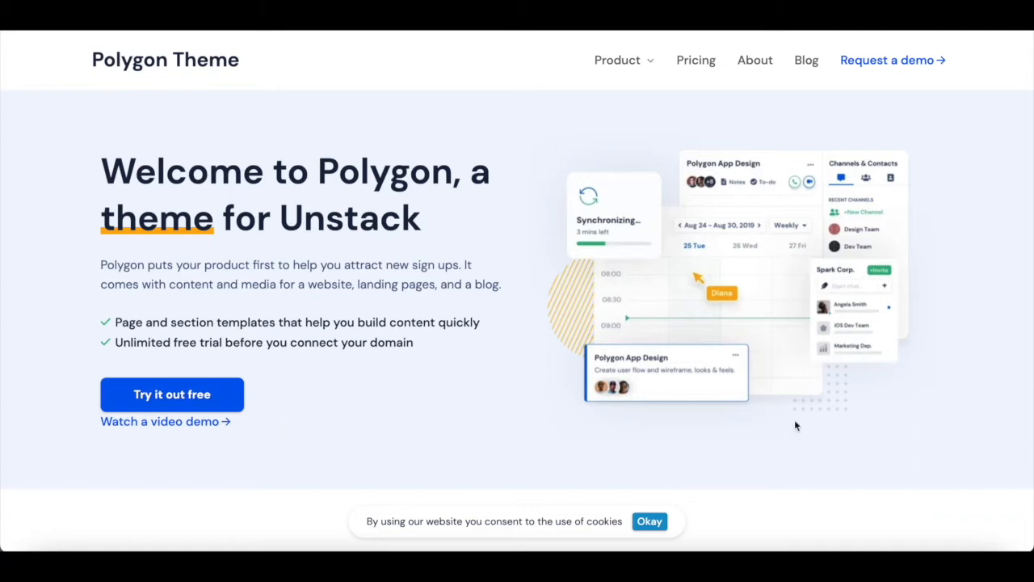
{"action": "scroll", "coordinate": [702, 413], "scroll_direction": "down", "scroll_amount": 5}
{"action": "scroll", "coordinate": [702, 414], "scroll_direction": "up", "scroll_amount": 1}
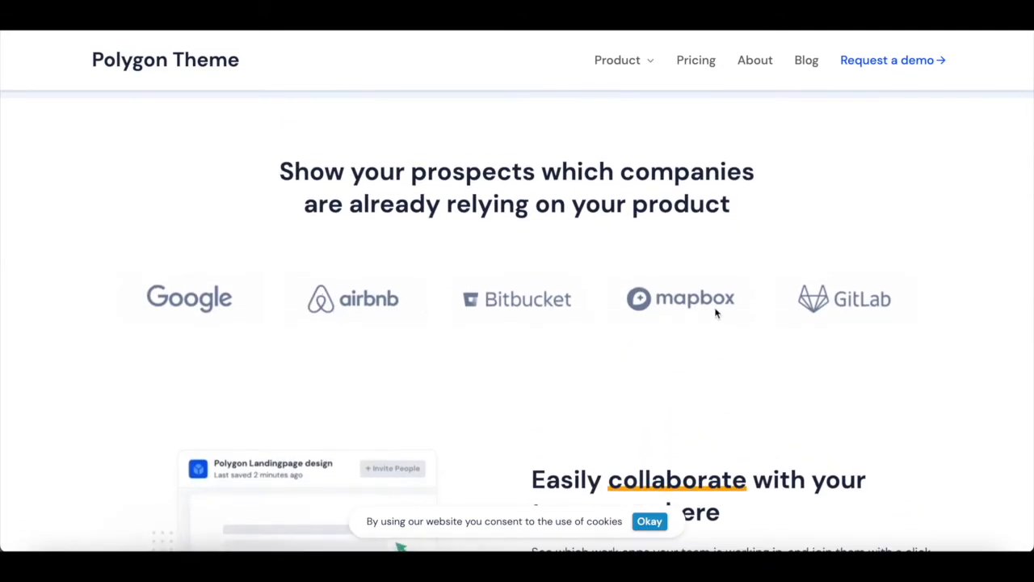
{"action": "scroll", "coordinate": [790, 315], "scroll_direction": "down", "scroll_amount": 3}
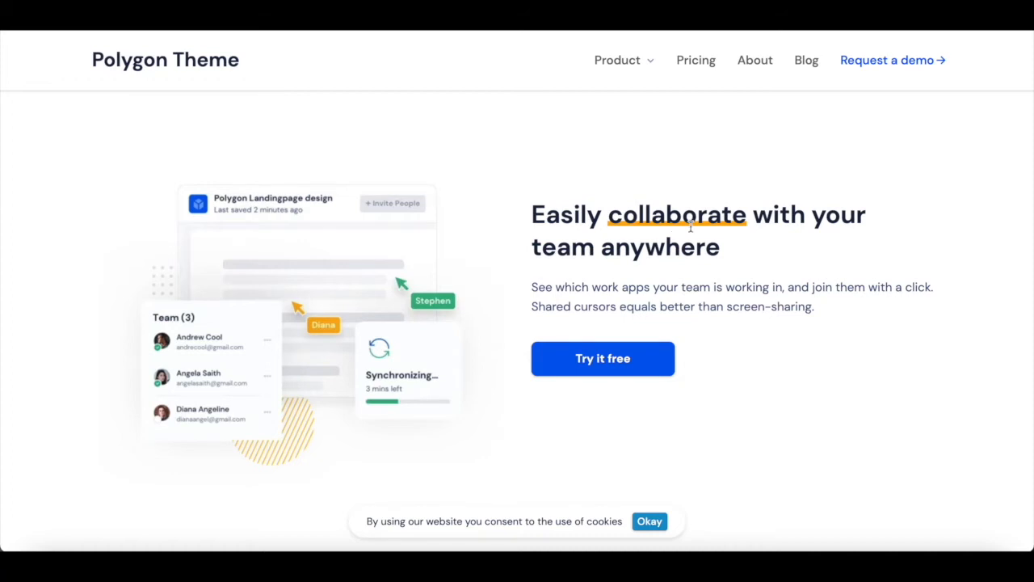
{"action": "scroll", "coordinate": [674, 367], "scroll_direction": "down", "scroll_amount": 1}
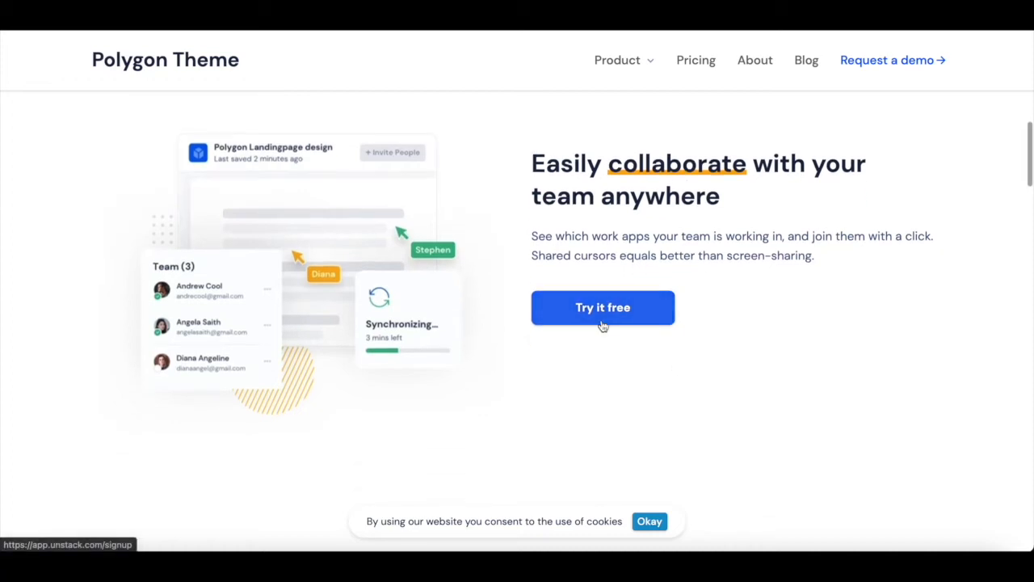
{"action": "scroll", "coordinate": [602, 323], "scroll_direction": "down", "scroll_amount": 5}
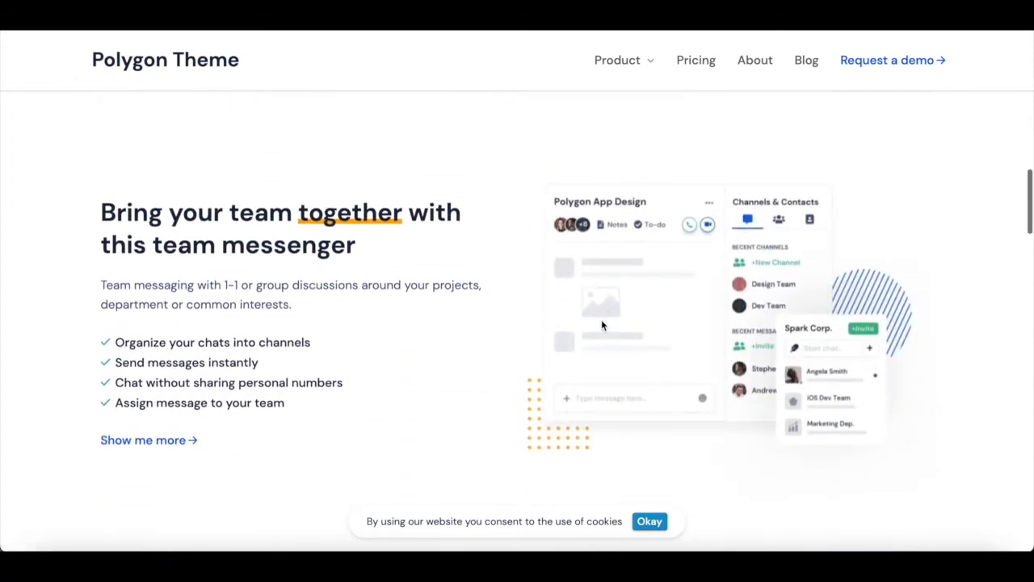
{"action": "scroll", "coordinate": [493, 302], "scroll_direction": "down", "scroll_amount": 3}
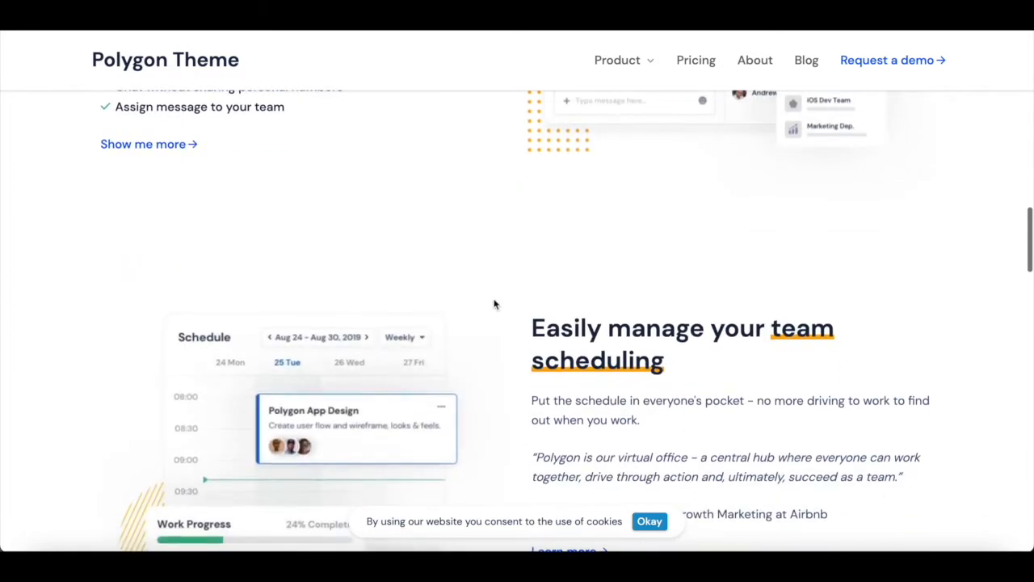
{"action": "scroll", "coordinate": [502, 368], "scroll_direction": "up", "scroll_amount": 5}
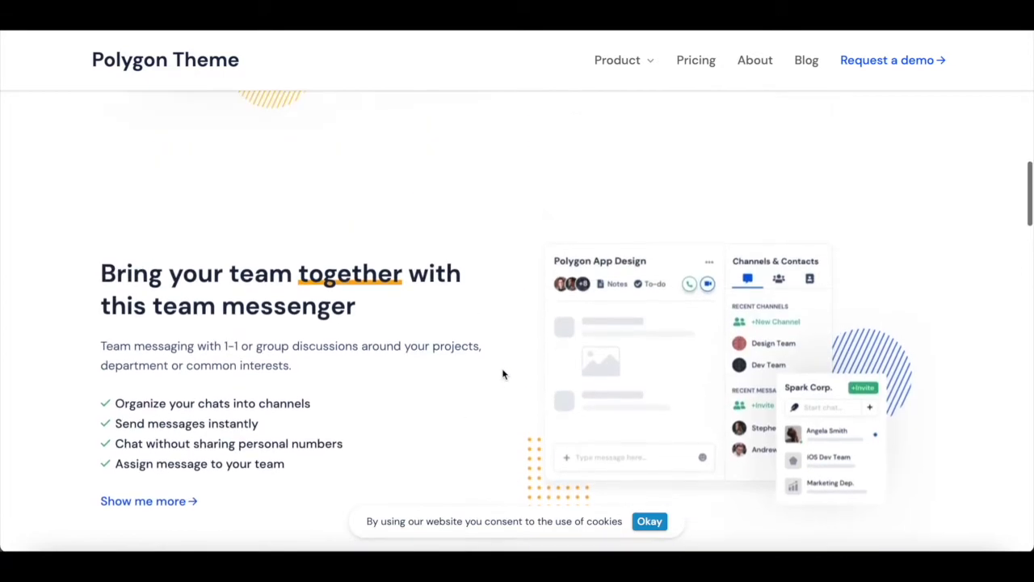
{"action": "scroll", "coordinate": [709, 358], "scroll_direction": "up", "scroll_amount": 4}
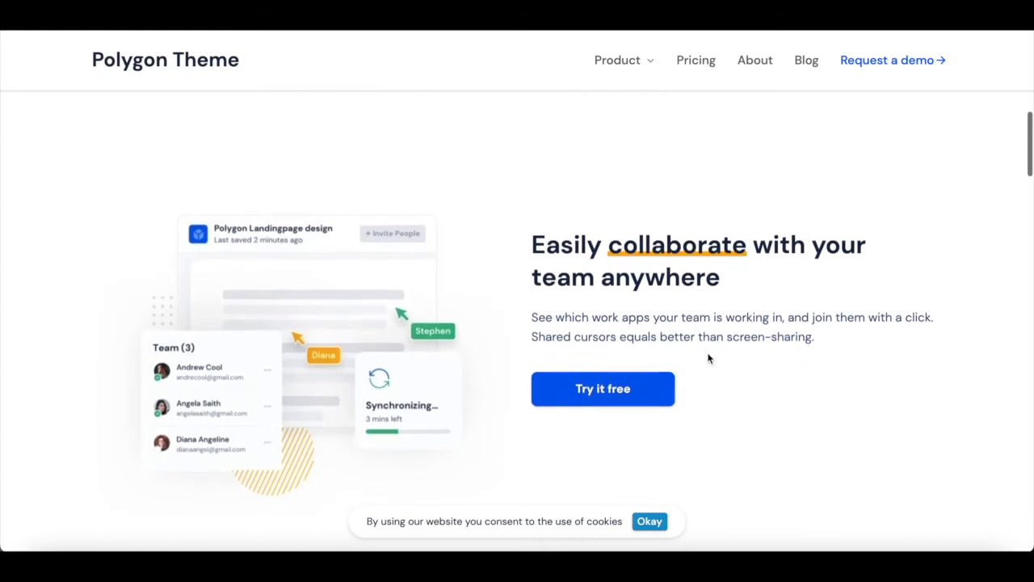
{"action": "scroll", "coordinate": [709, 358], "scroll_direction": "down", "scroll_amount": 1}
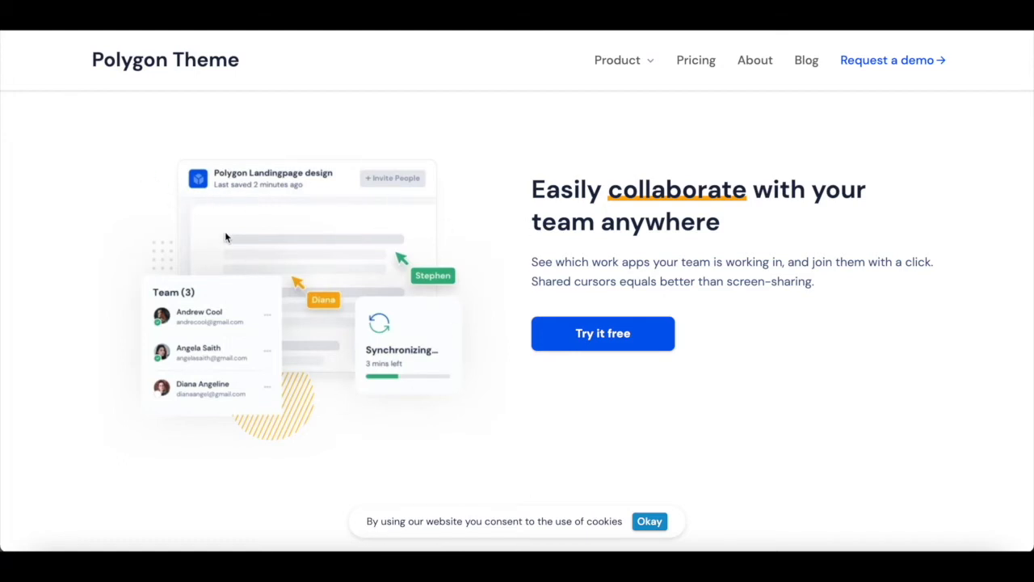
{"action": "scroll", "coordinate": [299, 233], "scroll_direction": "down", "scroll_amount": 5}
{"action": "scroll", "coordinate": [576, 235], "scroll_direction": "up", "scroll_amount": 1}
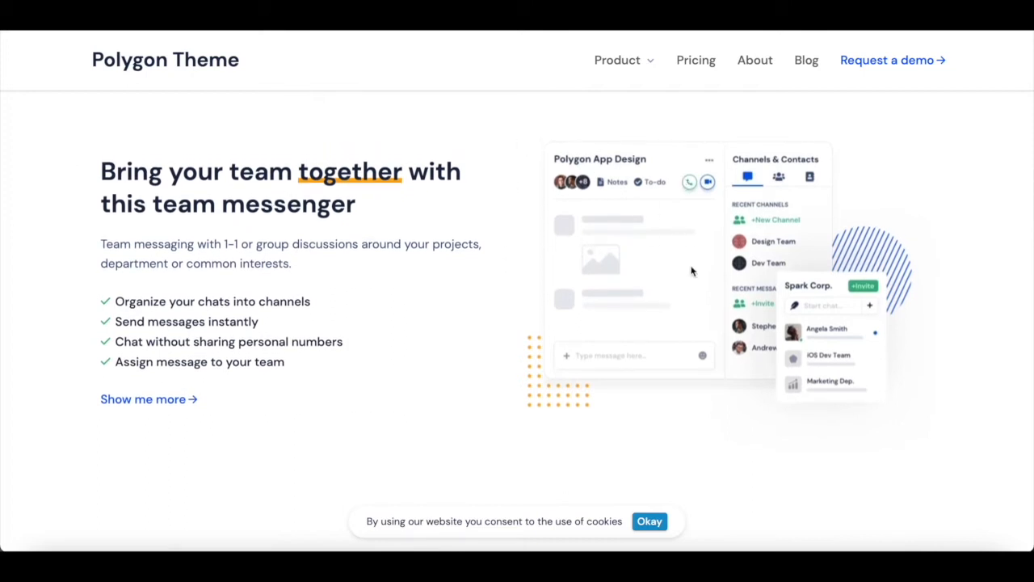
{"action": "scroll", "coordinate": [692, 270], "scroll_direction": "down", "scroll_amount": 9}
{"action": "scroll", "coordinate": [691, 271], "scroll_direction": "down", "scroll_amount": 3}
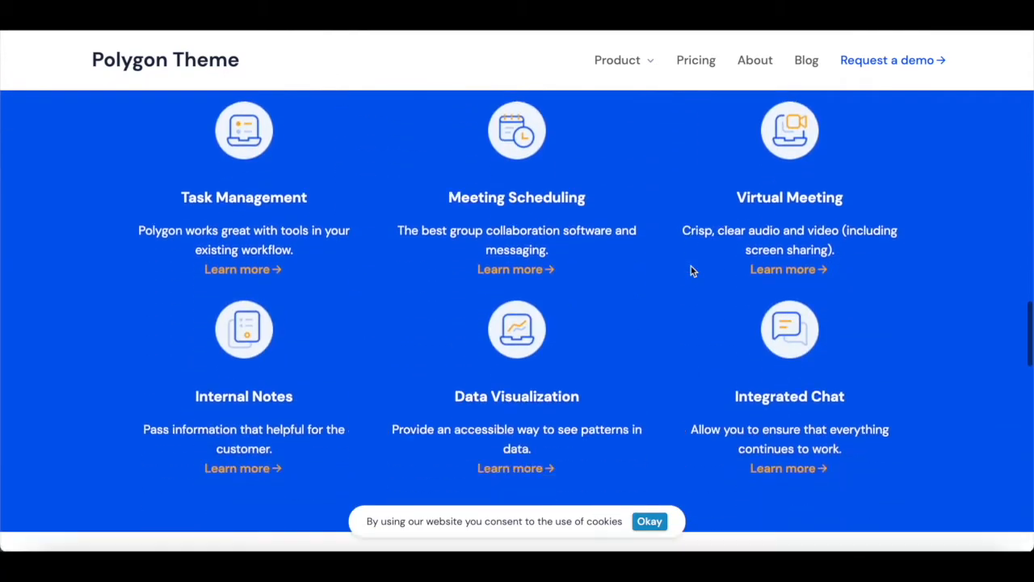
{"action": "scroll", "coordinate": [691, 271], "scroll_direction": "up", "scroll_amount": 1}
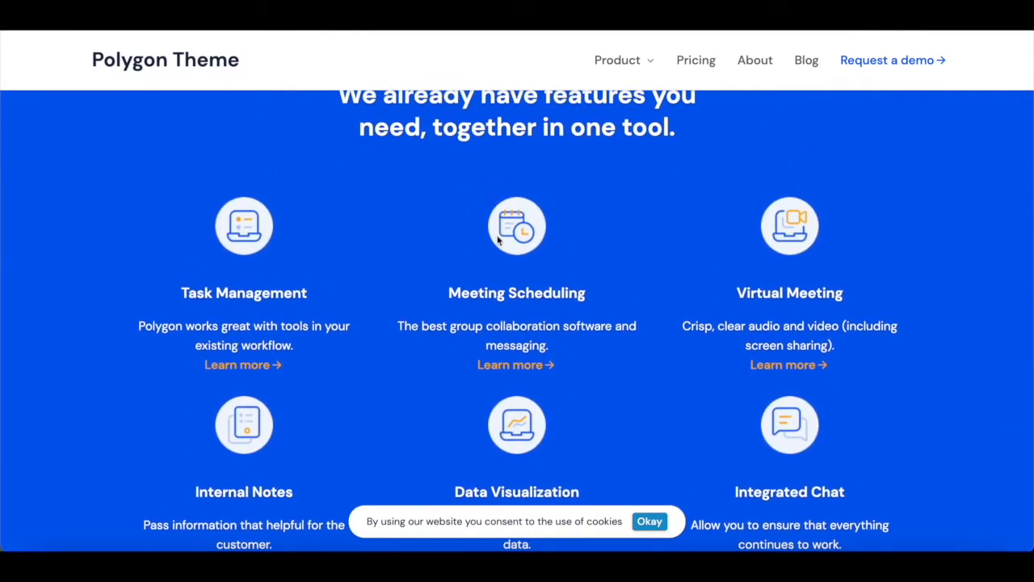
{"action": "scroll", "coordinate": [498, 239], "scroll_direction": "down", "scroll_amount": 3}
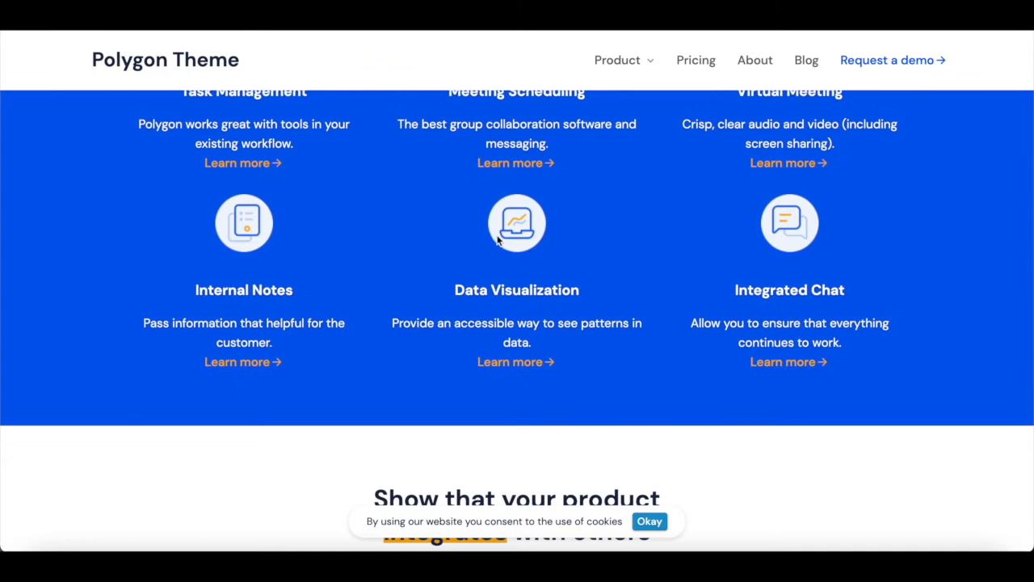
{"action": "scroll", "coordinate": [498, 239], "scroll_direction": "up", "scroll_amount": 1}
{"action": "scroll", "coordinate": [498, 239], "scroll_direction": "down", "scroll_amount": 7}
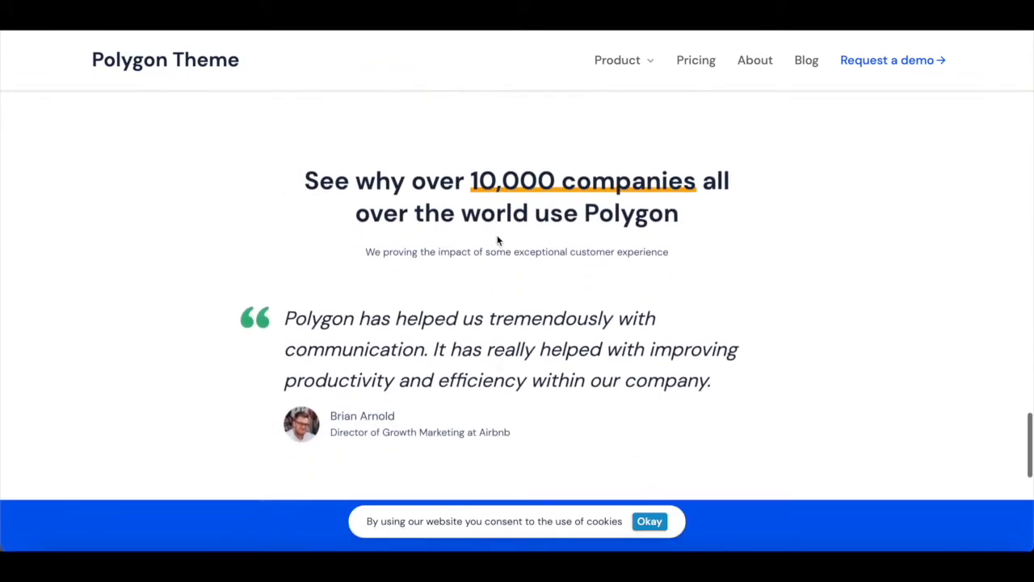
{"action": "scroll", "coordinate": [498, 240], "scroll_direction": "down", "scroll_amount": 3}
{"action": "scroll", "coordinate": [496, 237], "scroll_direction": "up", "scroll_amount": 2}
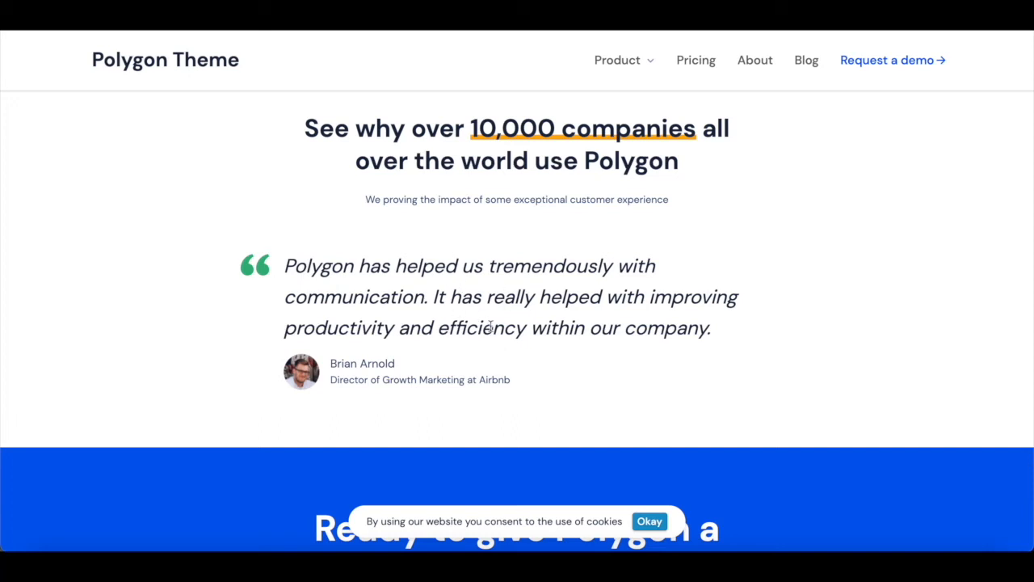
{"action": "scroll", "coordinate": [491, 325], "scroll_direction": "down", "scroll_amount": 6}
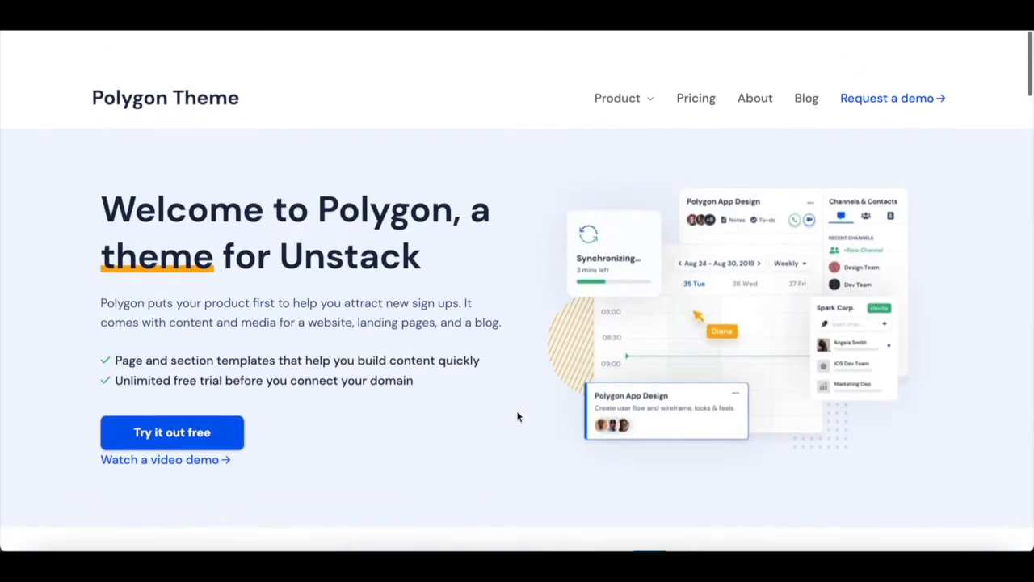
{"action": "scroll", "coordinate": [518, 416], "scroll_direction": "down", "scroll_amount": 1}
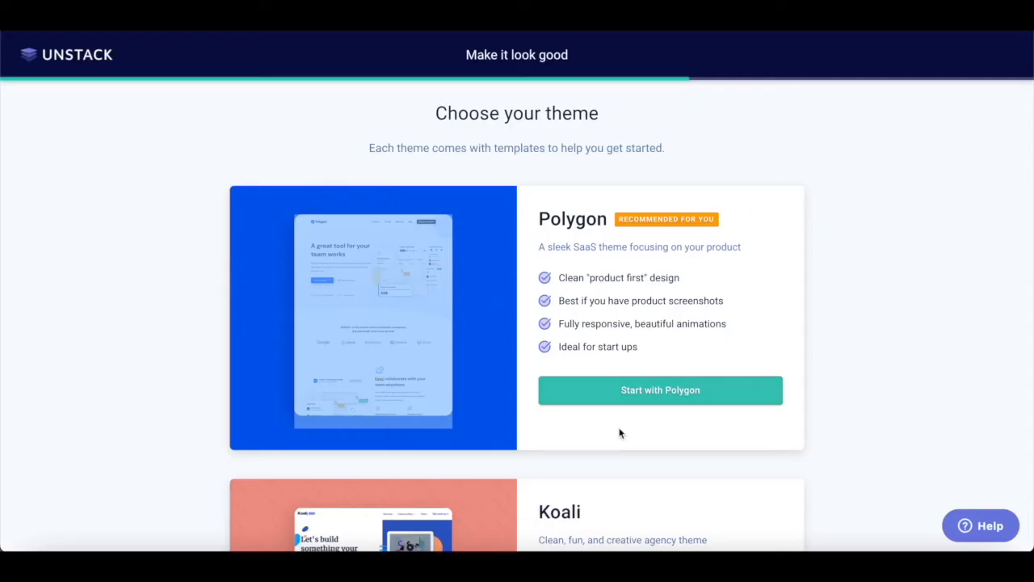
- Start the skolo site with the Polygon theme and look over the Quickstart checklist
{"action": "left_click", "coordinate": [663, 392]}
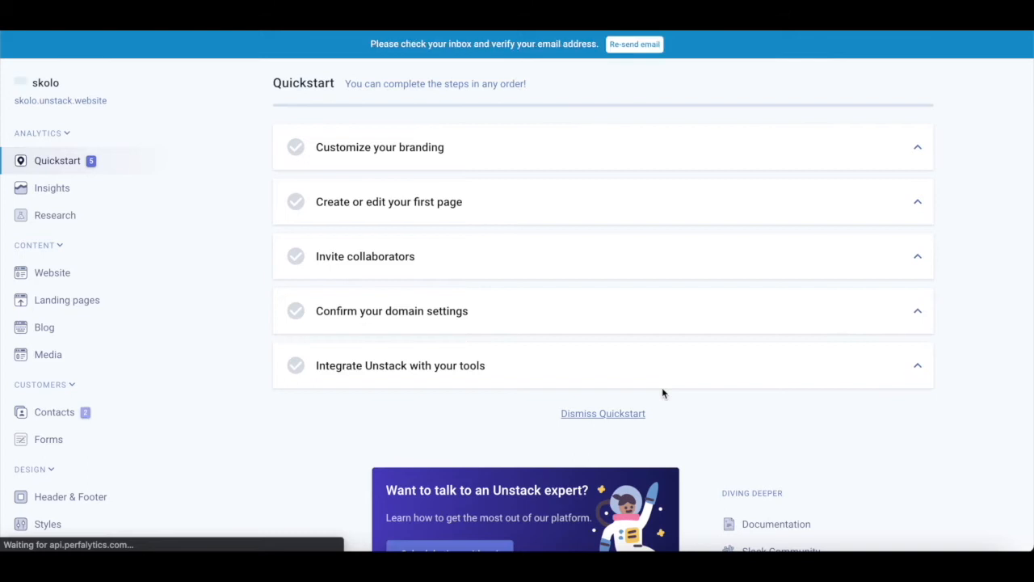
{"action": "scroll", "coordinate": [662, 392], "scroll_direction": "down", "scroll_amount": 3}
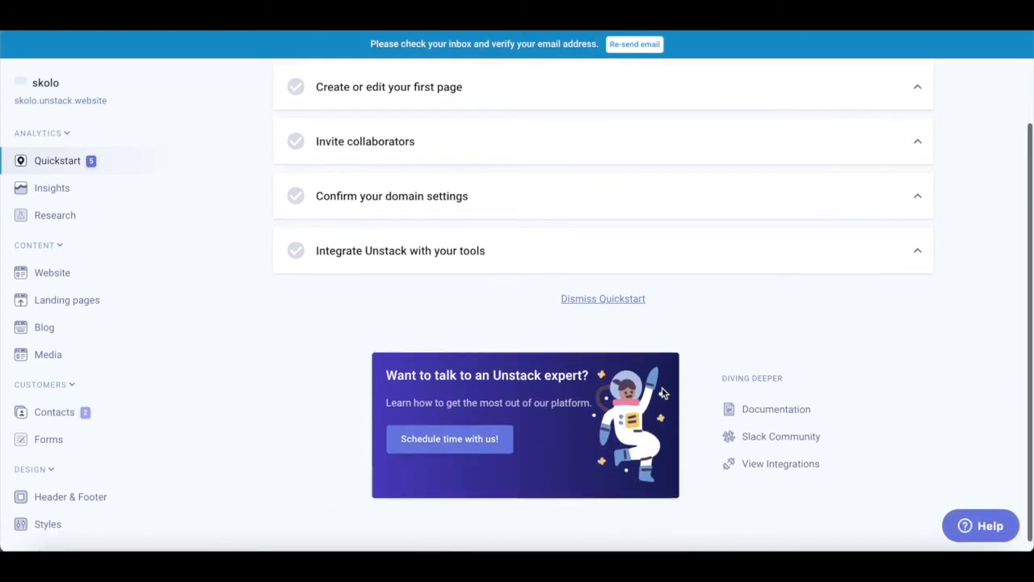
{"action": "scroll", "coordinate": [662, 392], "scroll_direction": "up", "scroll_amount": 3}
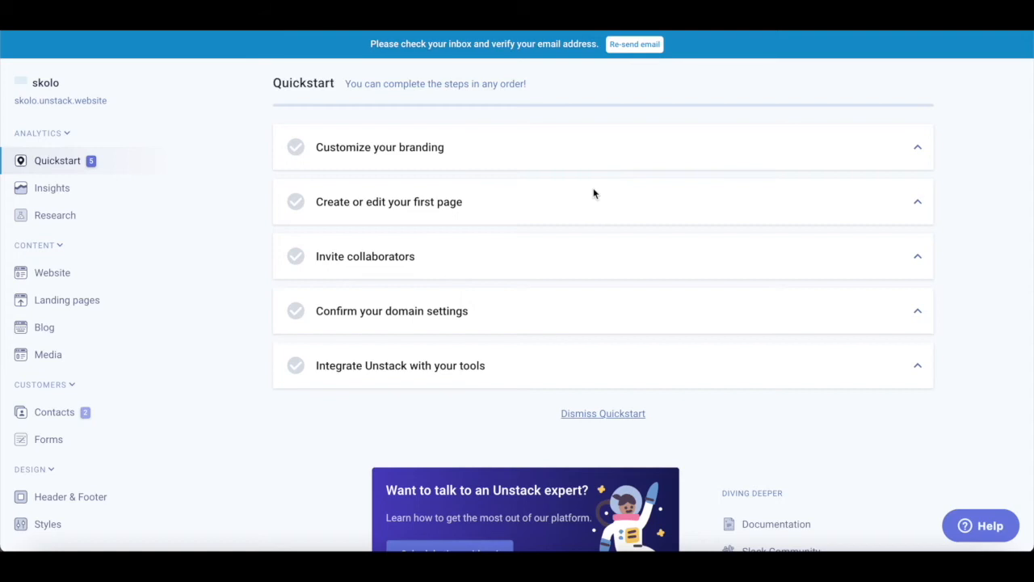
{"action": "scroll", "coordinate": [594, 194], "scroll_direction": "down", "scroll_amount": 3}
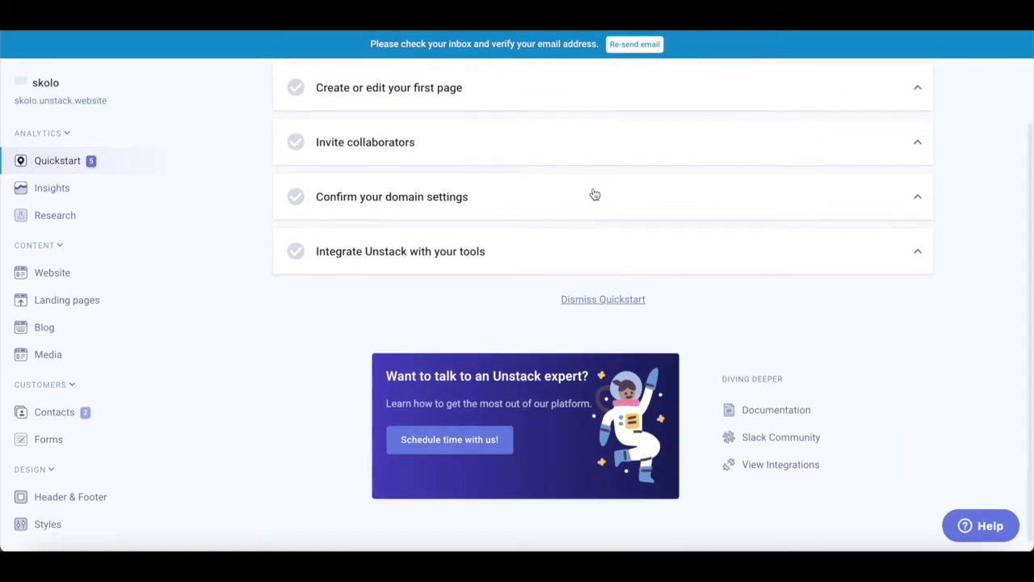
{"action": "scroll", "coordinate": [594, 194], "scroll_direction": "up", "scroll_amount": 3}
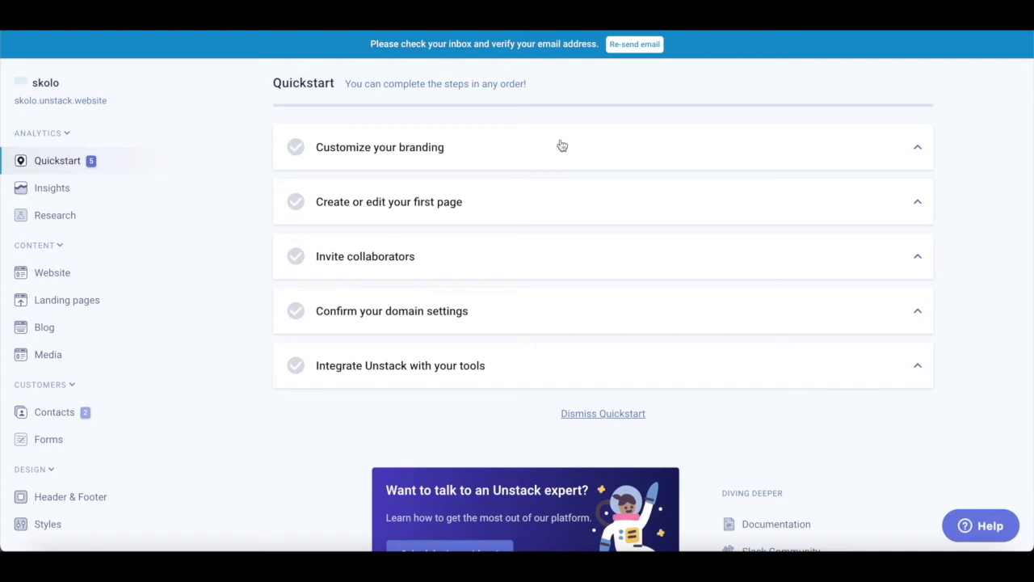
{"action": "key", "text": "ctrl+Up"}
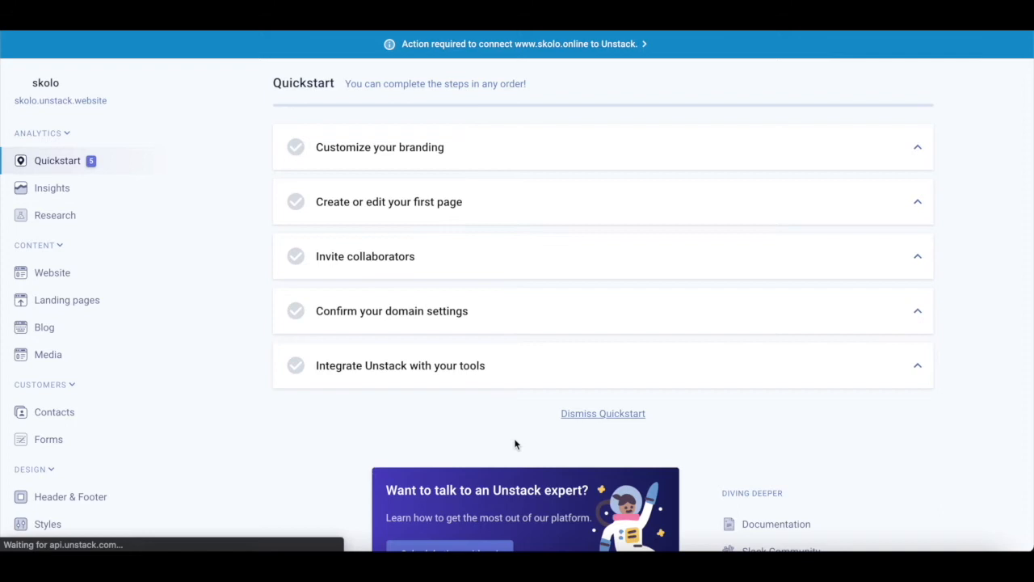
{"action": "scroll", "coordinate": [577, 301], "scroll_direction": "down", "scroll_amount": 3}
{"action": "scroll", "coordinate": [577, 304], "scroll_direction": "up", "scroll_amount": 3}
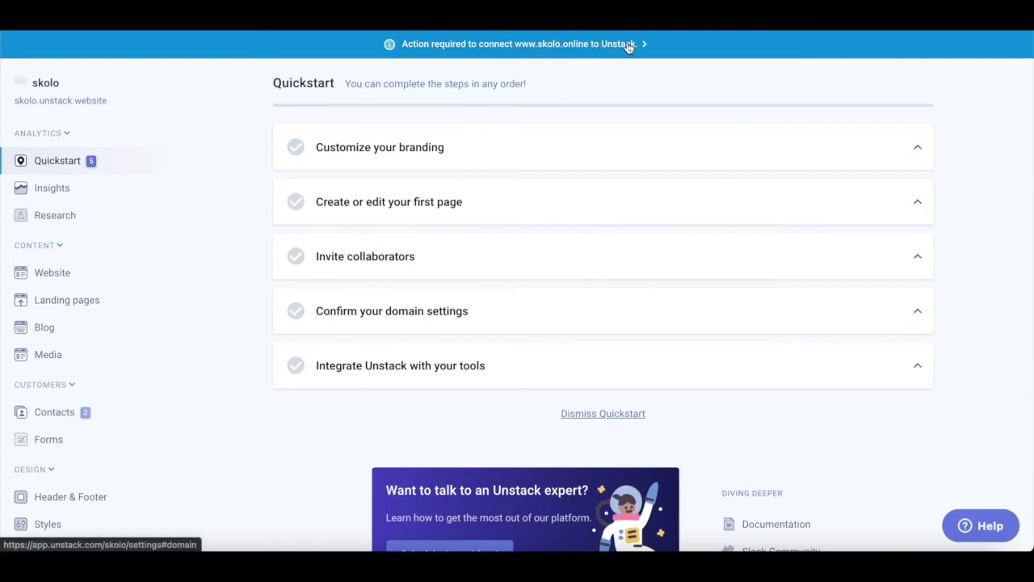
{"action": "scroll", "coordinate": [415, 258], "scroll_direction": "down", "scroll_amount": 3}
{"action": "scroll", "coordinate": [418, 261], "scroll_direction": "up", "scroll_amount": 3}
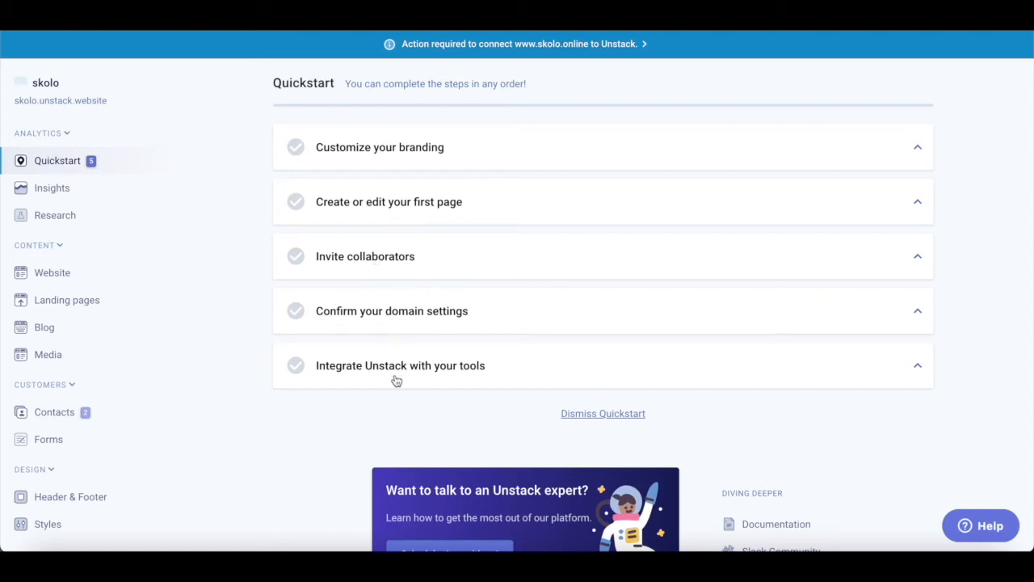
{"action": "scroll", "coordinate": [396, 379], "scroll_direction": "down", "scroll_amount": 2}
{"action": "scroll", "coordinate": [396, 379], "scroll_direction": "up", "scroll_amount": 2}
- Expand the Customize your branding step and go to the Header & Footer settings
{"action": "left_click", "coordinate": [576, 146]}
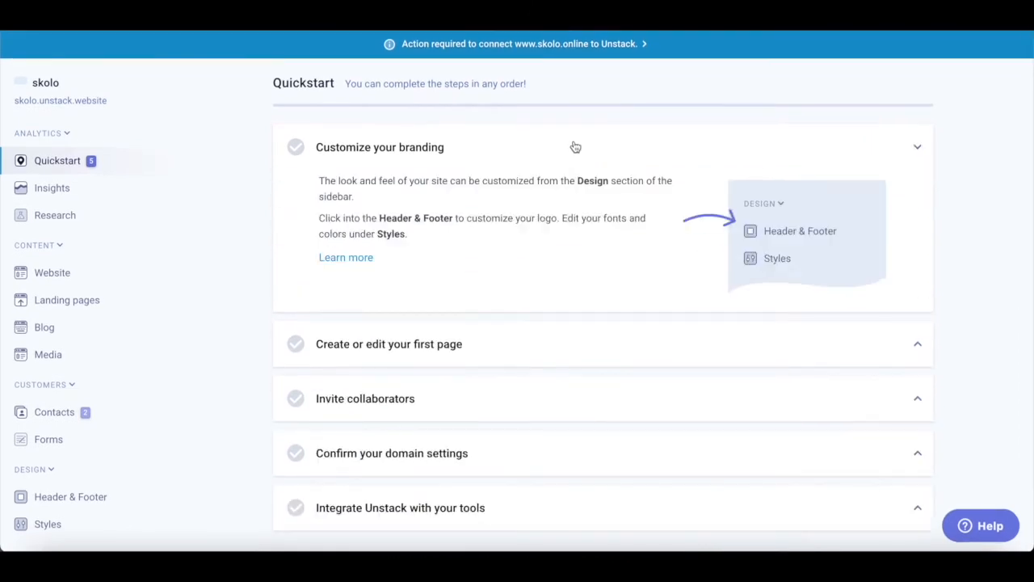
{"action": "left_click", "coordinate": [576, 146]}
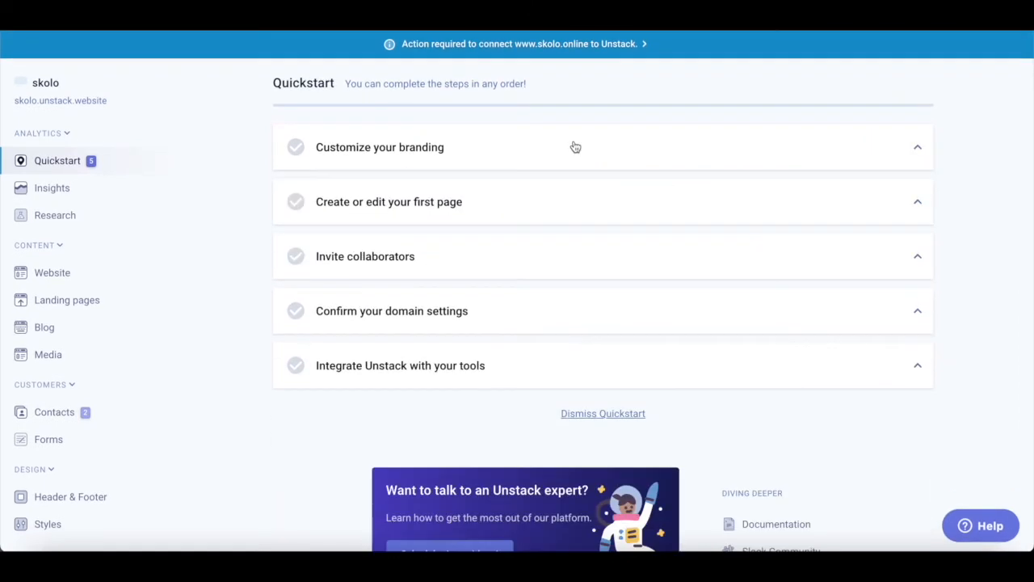
{"action": "left_click", "coordinate": [919, 150]}
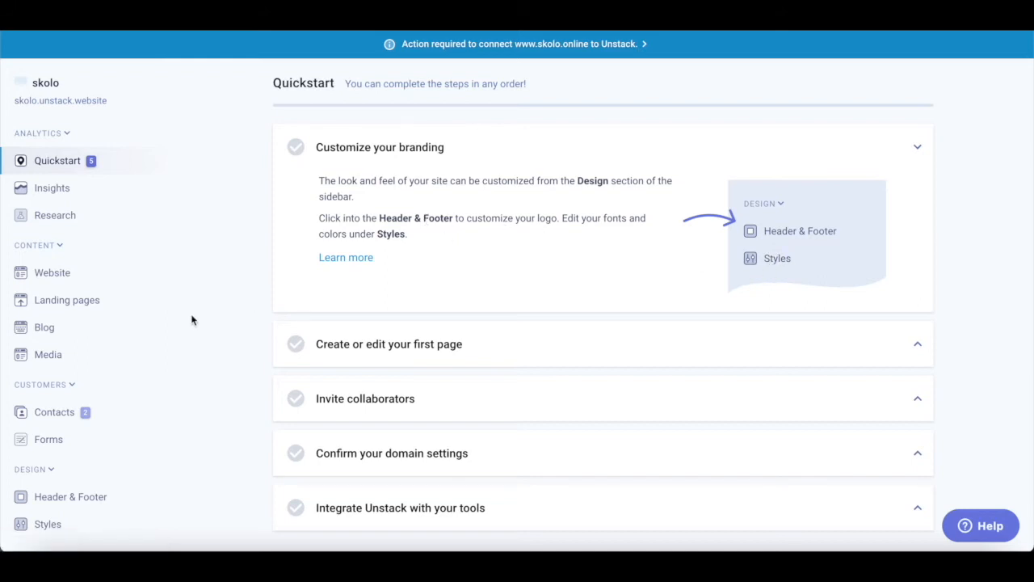
{"action": "scroll", "coordinate": [192, 320], "scroll_direction": "down", "scroll_amount": 1}
{"action": "left_click", "coordinate": [52, 499]}
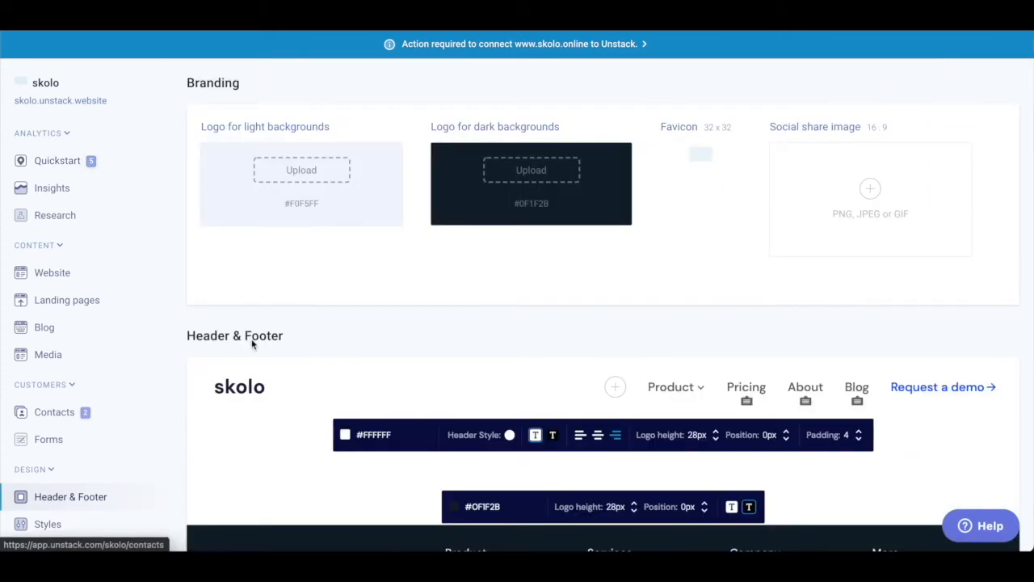
- Open My media from the Upload box under Logo for light backgrounds
{"action": "scroll", "coordinate": [311, 324], "scroll_direction": "down", "scroll_amount": 4}
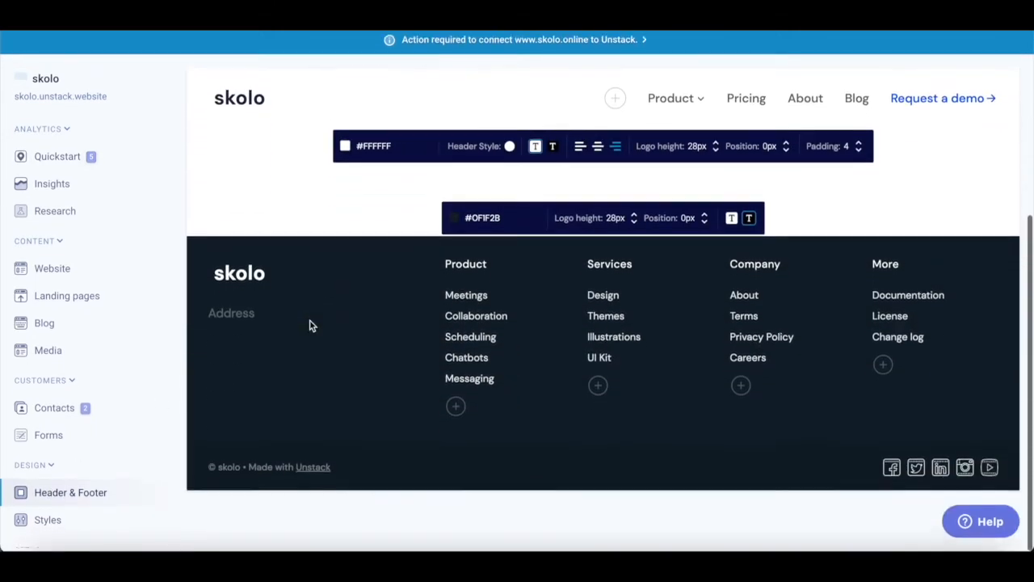
{"action": "scroll", "coordinate": [309, 323], "scroll_direction": "up", "scroll_amount": 4}
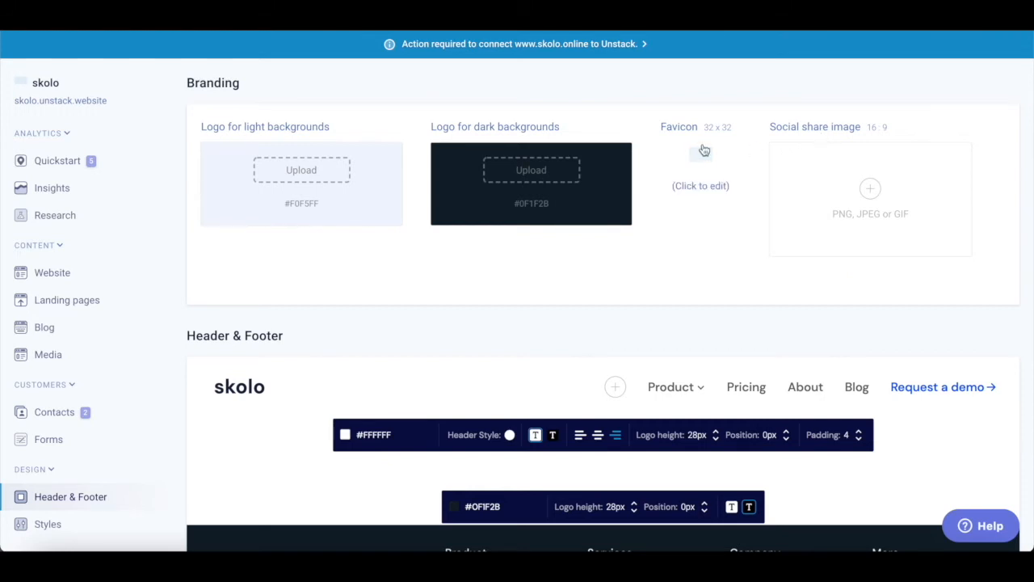
{"action": "left_click", "coordinate": [301, 174]}
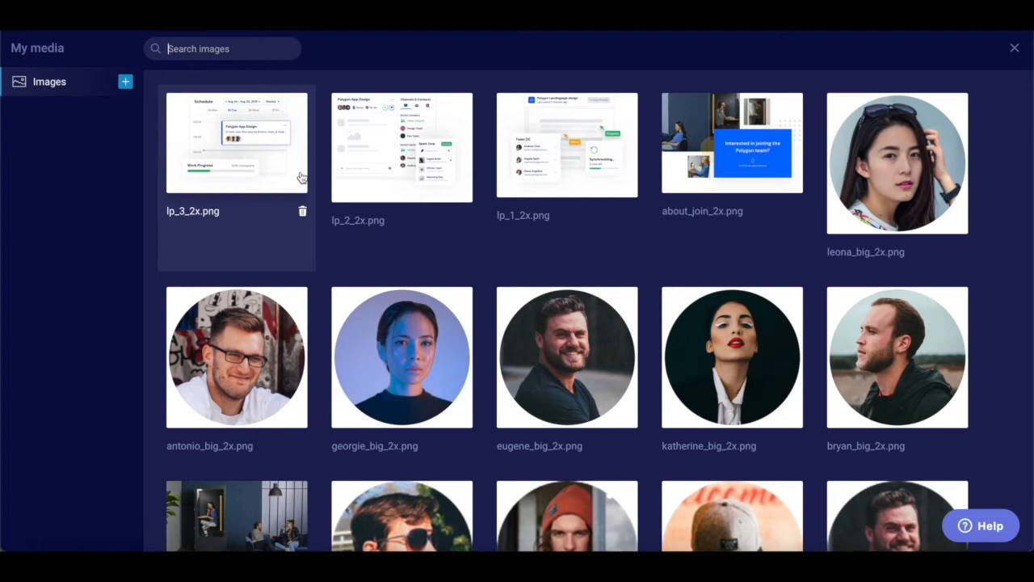
{"action": "scroll", "coordinate": [430, 321], "scroll_direction": "down", "scroll_amount": 10}
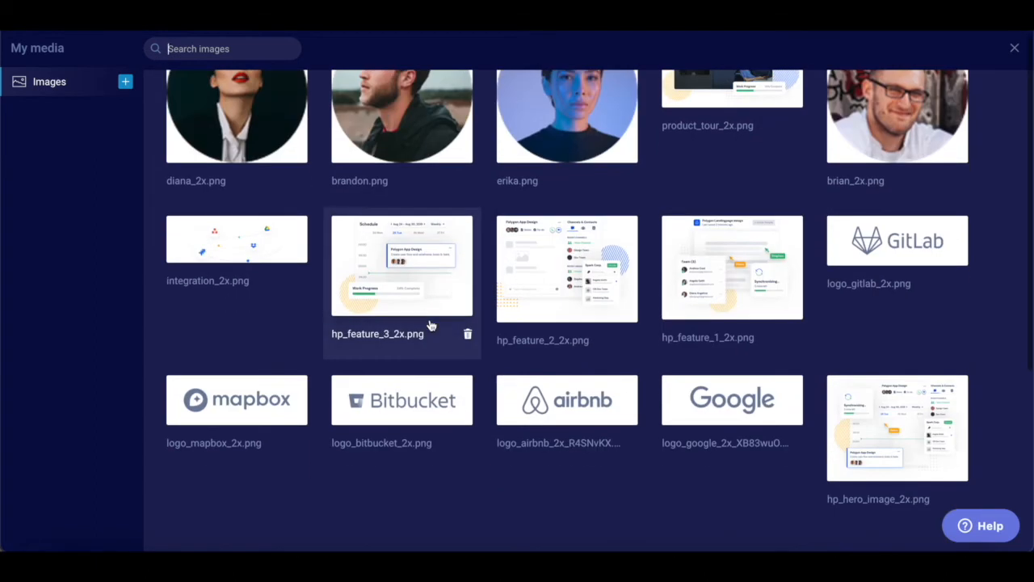
{"action": "scroll", "coordinate": [430, 325], "scroll_direction": "up", "scroll_amount": 10}
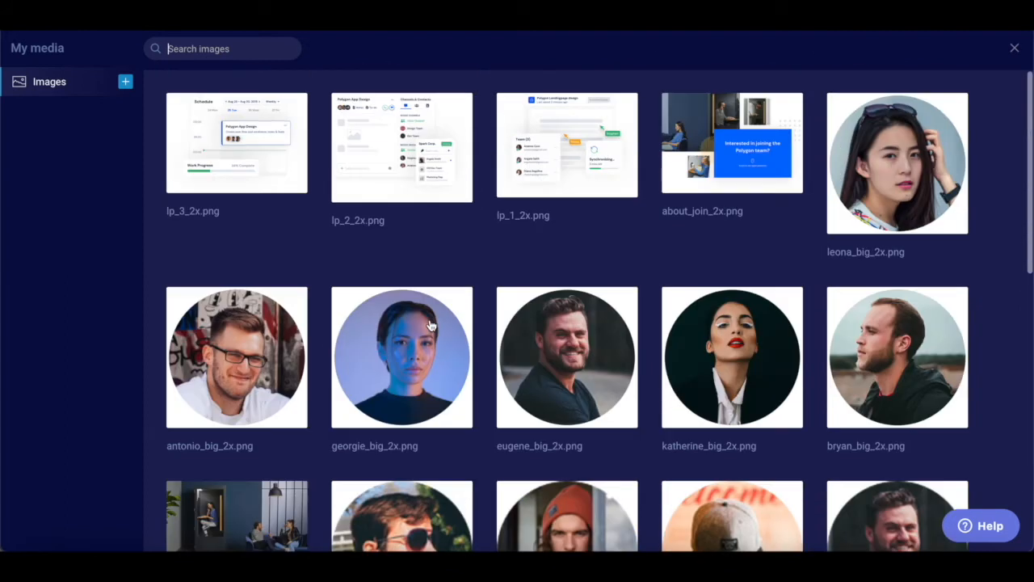
- Upload favicon.png and set it as the light-background logo with alt text 'Skolo Online'
{"action": "left_click", "coordinate": [125, 82]}
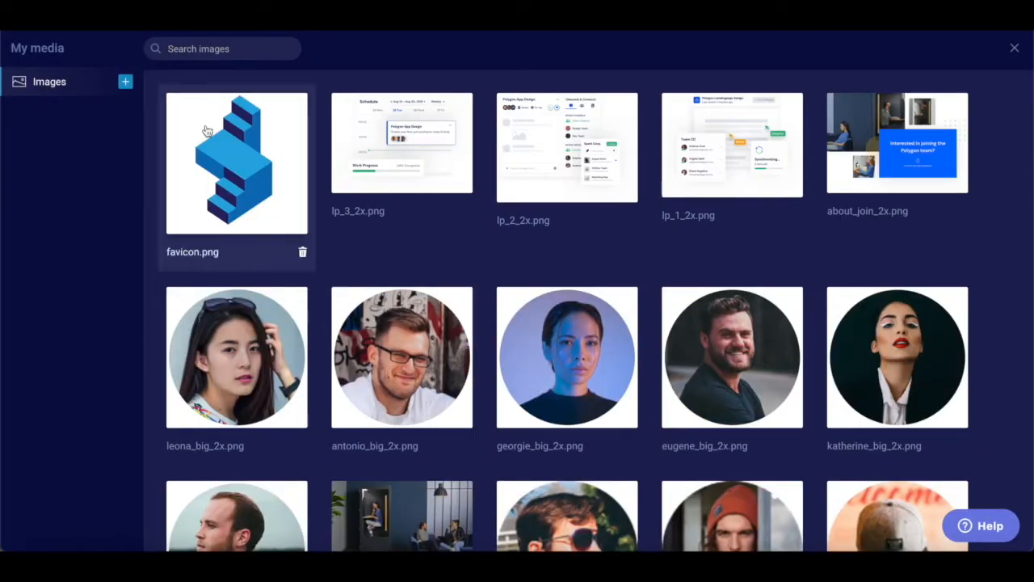
{"action": "left_click", "coordinate": [207, 132]}
{"action": "left_click", "coordinate": [920, 137]}
{"action": "type", "text": "Skolo Online"}
{"action": "left_click", "coordinate": [967, 235]}
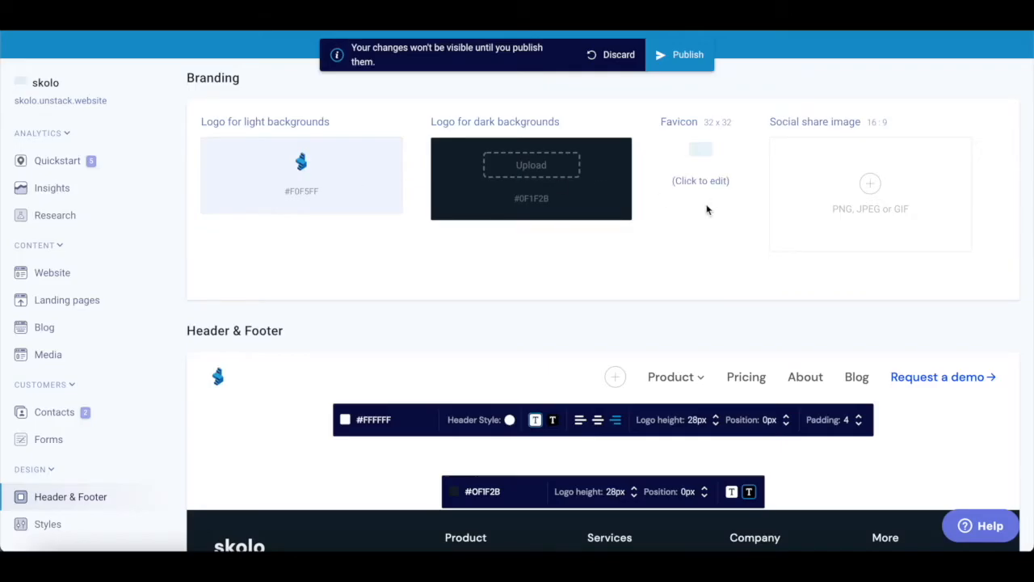
- Upload favicon.png as the site favicon with alt text 'Skolo'
{"action": "left_click", "coordinate": [705, 150]}
{"action": "left_click", "coordinate": [240, 121]}
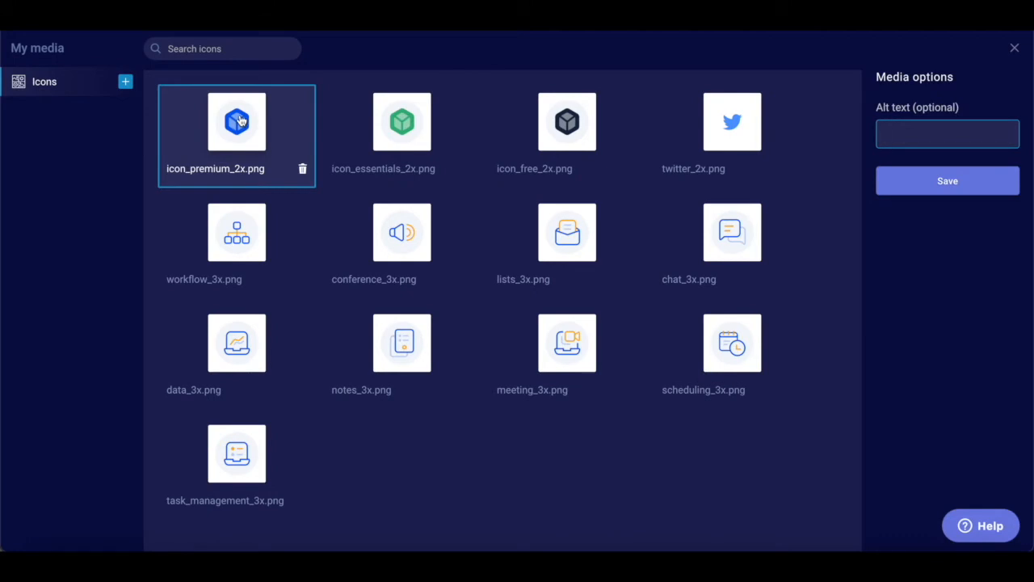
{"action": "left_click", "coordinate": [125, 82]}
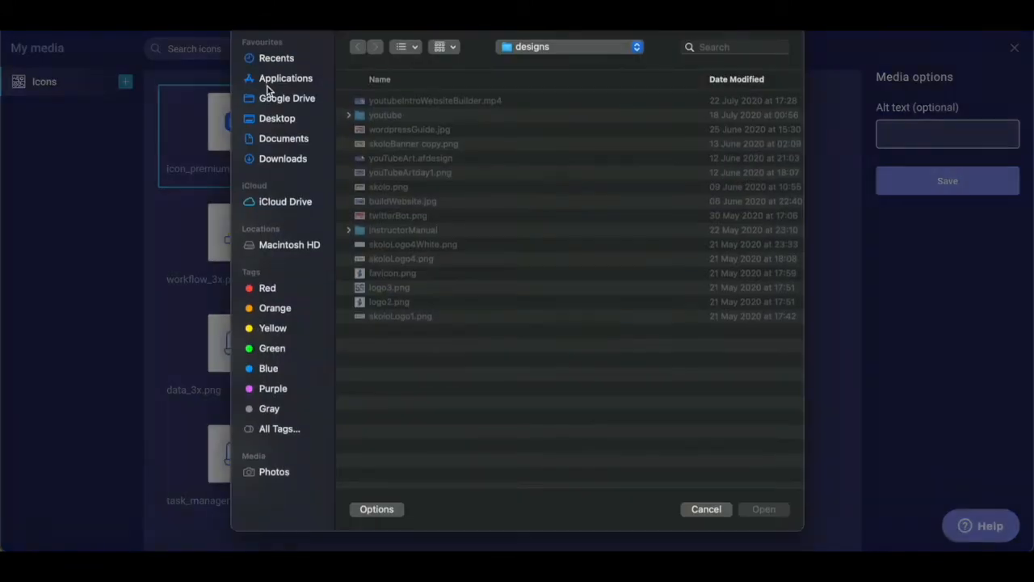
{"action": "double_click", "coordinate": [388, 277]}
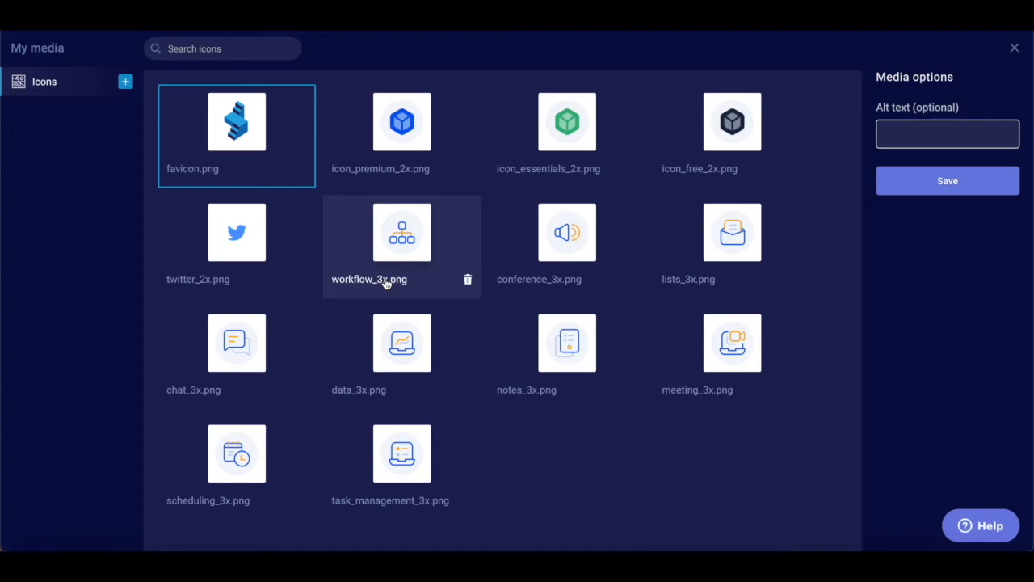
{"action": "left_click", "coordinate": [963, 135]}
{"action": "type", "text": "S"}
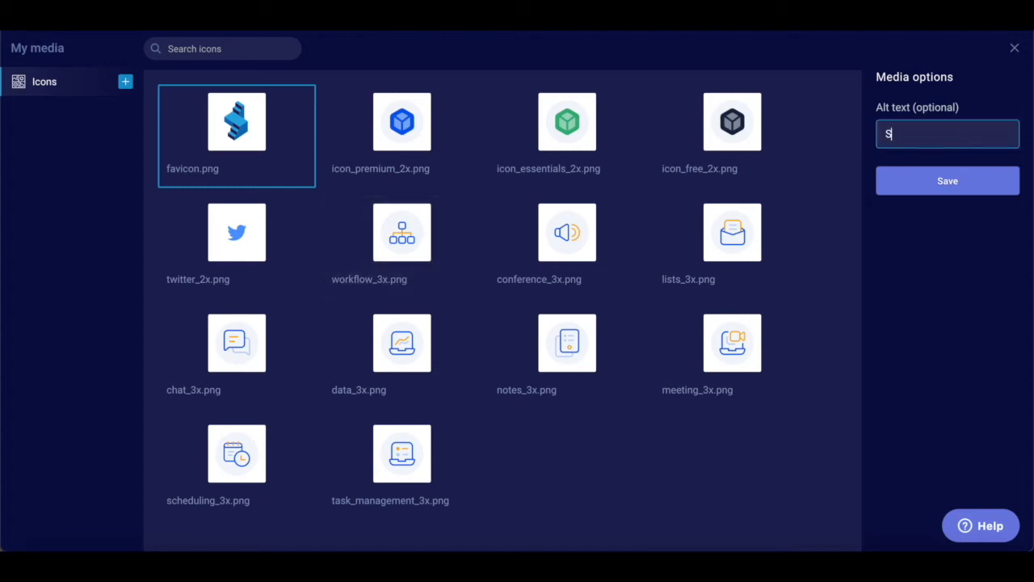
{"action": "type", "text": "kolo"}
{"action": "left_click", "coordinate": [993, 192]}
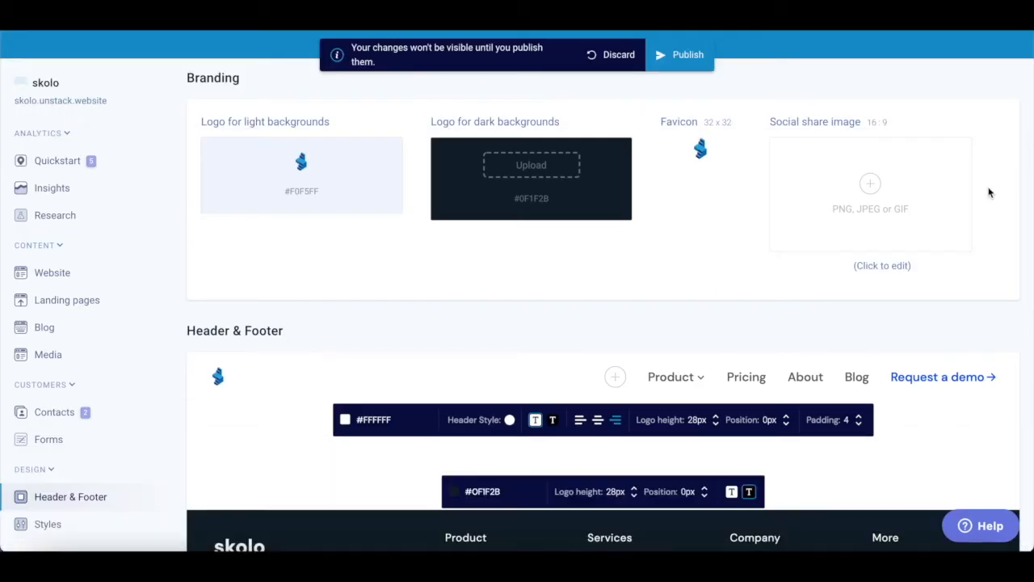
{"action": "scroll", "coordinate": [837, 343], "scroll_direction": "down", "scroll_amount": 5}
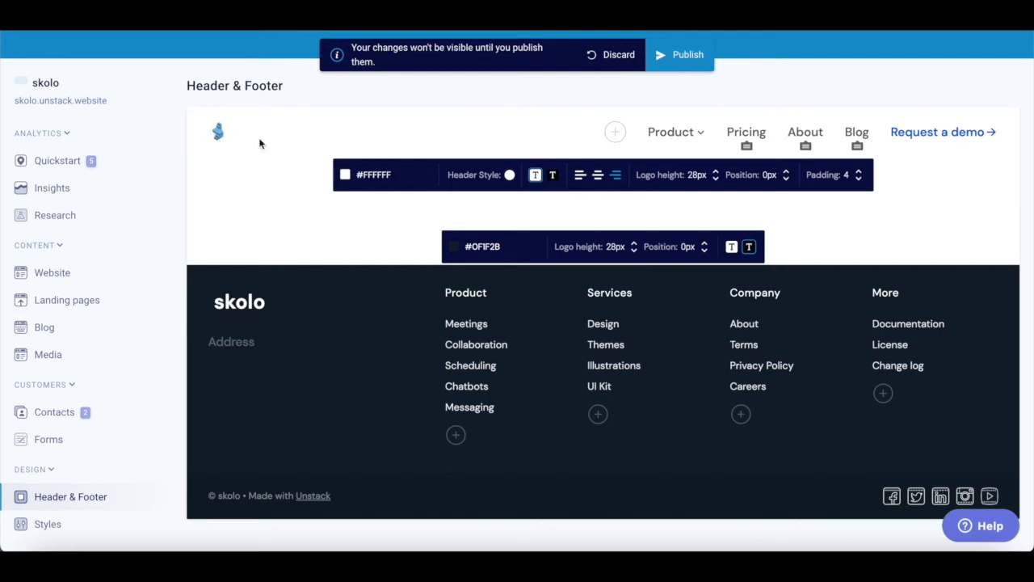
{"action": "scroll", "coordinate": [239, 144], "scroll_direction": "up", "scroll_amount": 2}
{"action": "scroll", "coordinate": [233, 230], "scroll_direction": "up", "scroll_amount": 3}
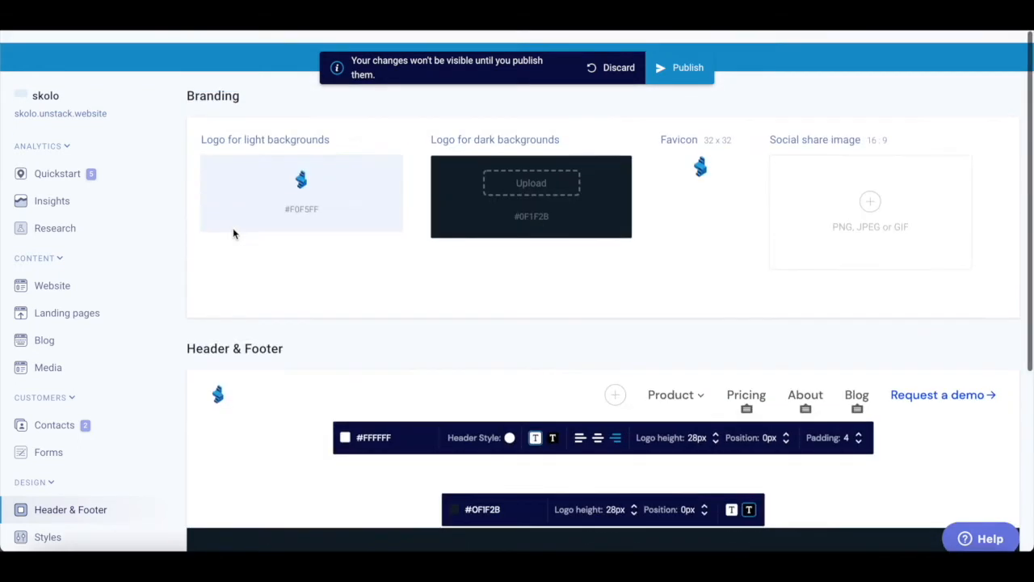
- Replace the light-background logo with the uploaded skoloLogo1.png image and save it
{"action": "left_click", "coordinate": [303, 167]}
{"action": "left_click", "coordinate": [126, 82]}
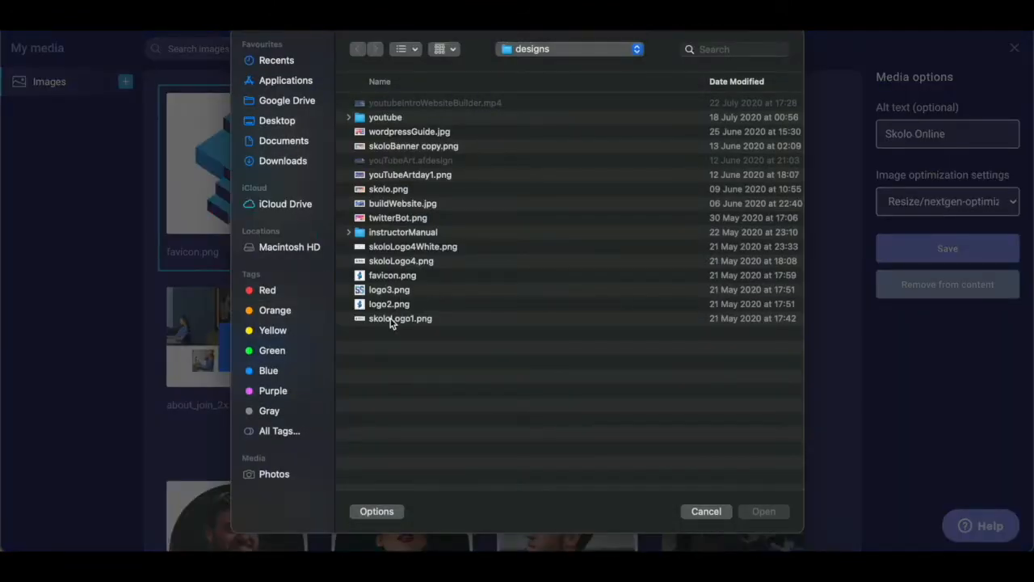
{"action": "left_click", "coordinate": [391, 319]}
{"action": "left_click", "coordinate": [764, 513]}
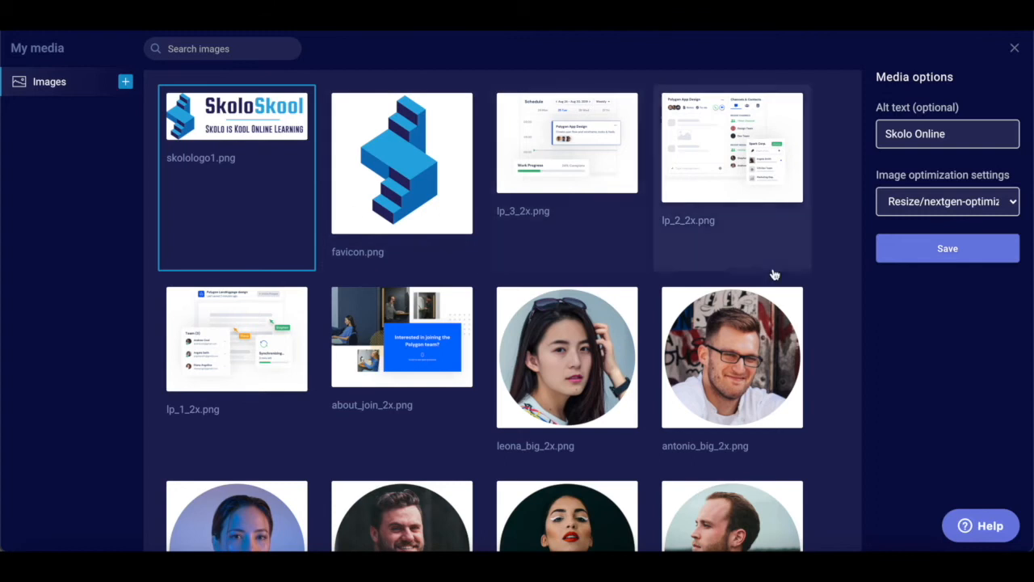
{"action": "left_click", "coordinate": [921, 256]}
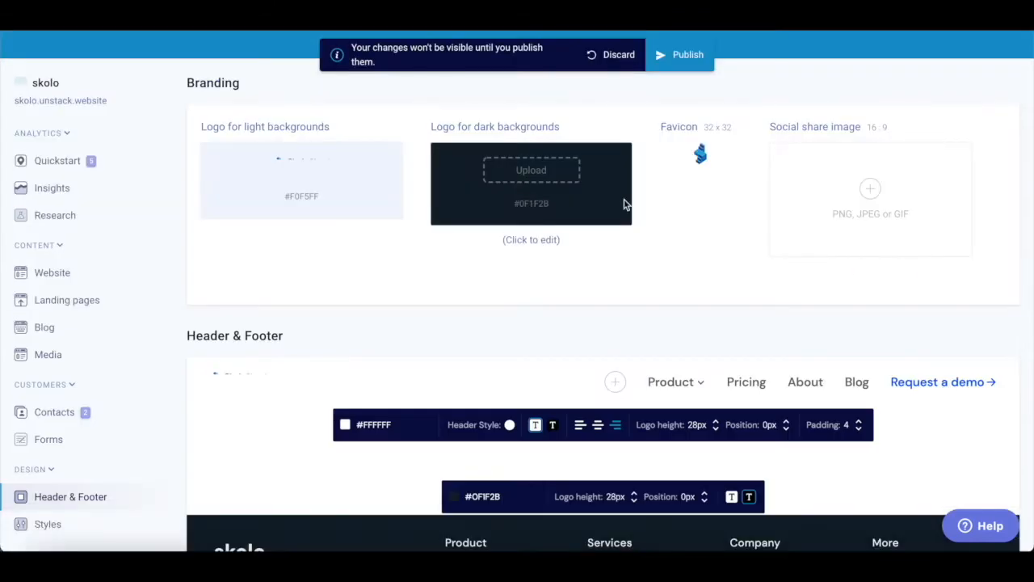
- Scroll to the footer and type the street address, starting with '22', into the Address field
{"action": "scroll", "coordinate": [245, 339], "scroll_direction": "down", "scroll_amount": 1}
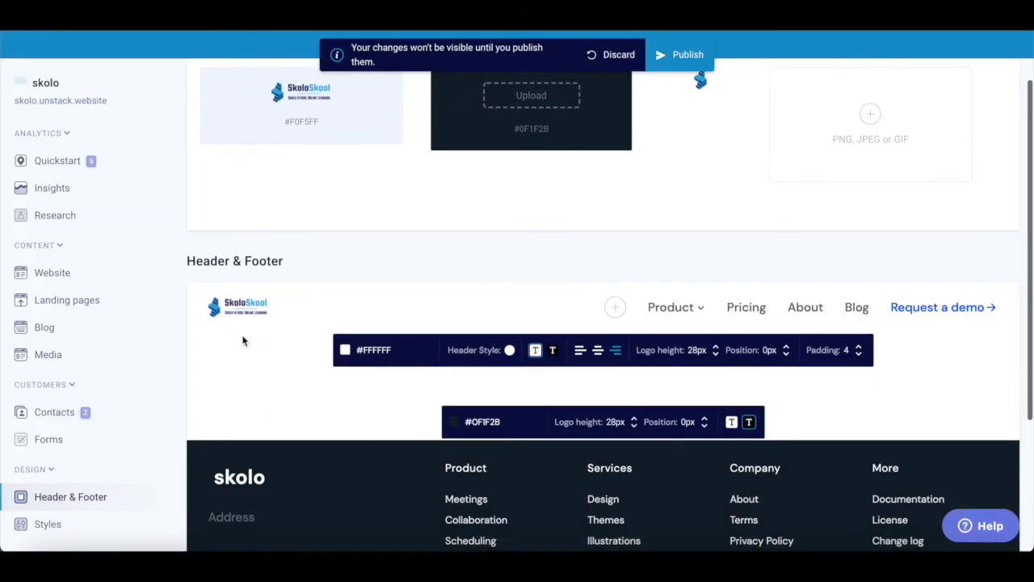
{"action": "scroll", "coordinate": [385, 464], "scroll_direction": "down", "scroll_amount": 1}
{"action": "scroll", "coordinate": [386, 464], "scroll_direction": "down", "scroll_amount": 1}
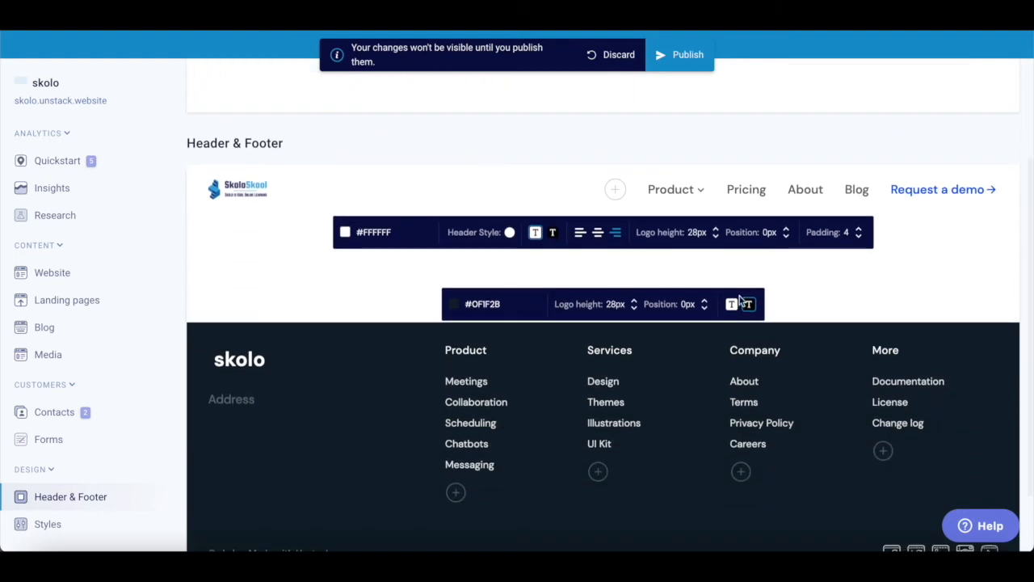
{"action": "mouse_move", "coordinate": [678, 208]}
{"action": "scroll", "coordinate": [823, 311], "scroll_direction": "down", "scroll_amount": 1}
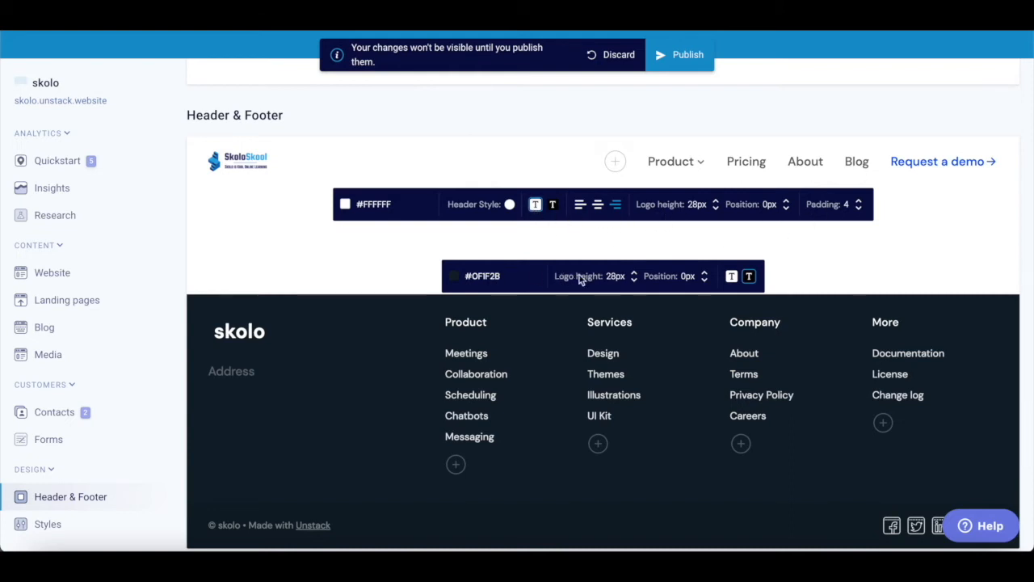
{"action": "scroll", "coordinate": [614, 283], "scroll_direction": "up", "scroll_amount": 1}
{"action": "scroll", "coordinate": [612, 289], "scroll_direction": "down", "scroll_amount": 2}
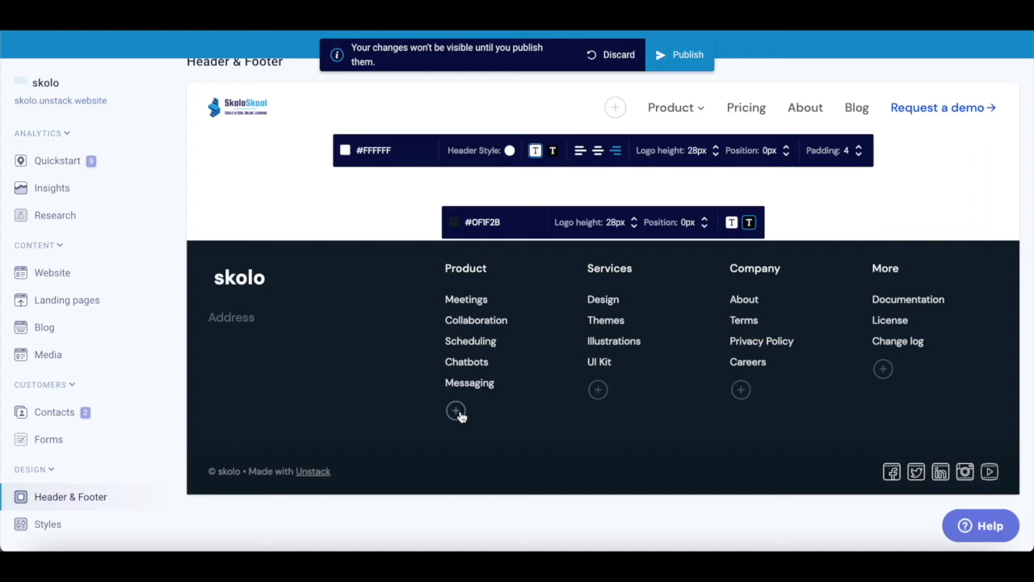
{"action": "left_click", "coordinate": [239, 317]}
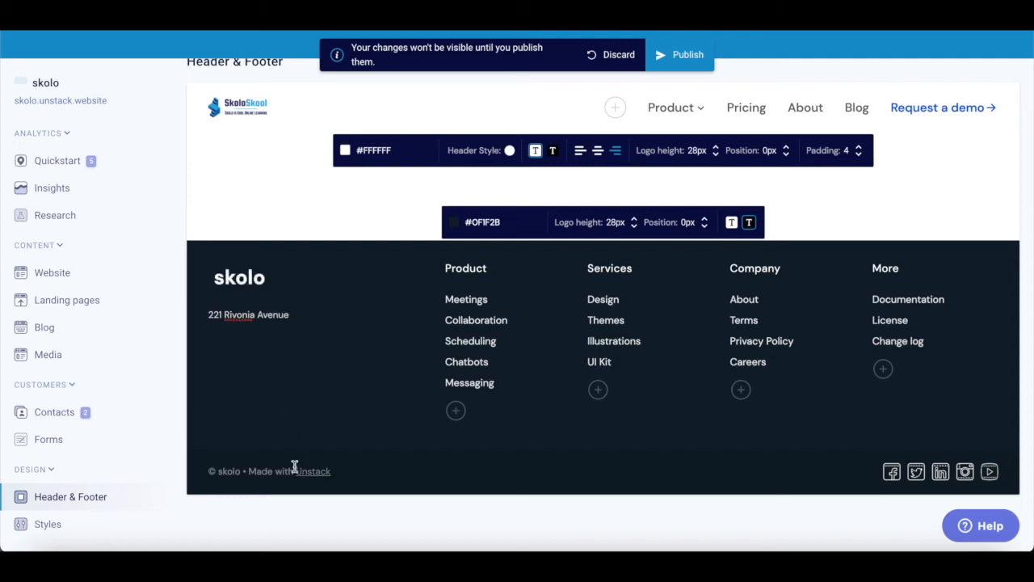
- Reorder footer links: Design above UI Kit under Services, Privacy Policy first under Company
{"action": "left_click", "coordinate": [297, 318]}
{"action": "left_click_drag", "start_coordinate": [705, 300], "coordinate": [706, 362]}
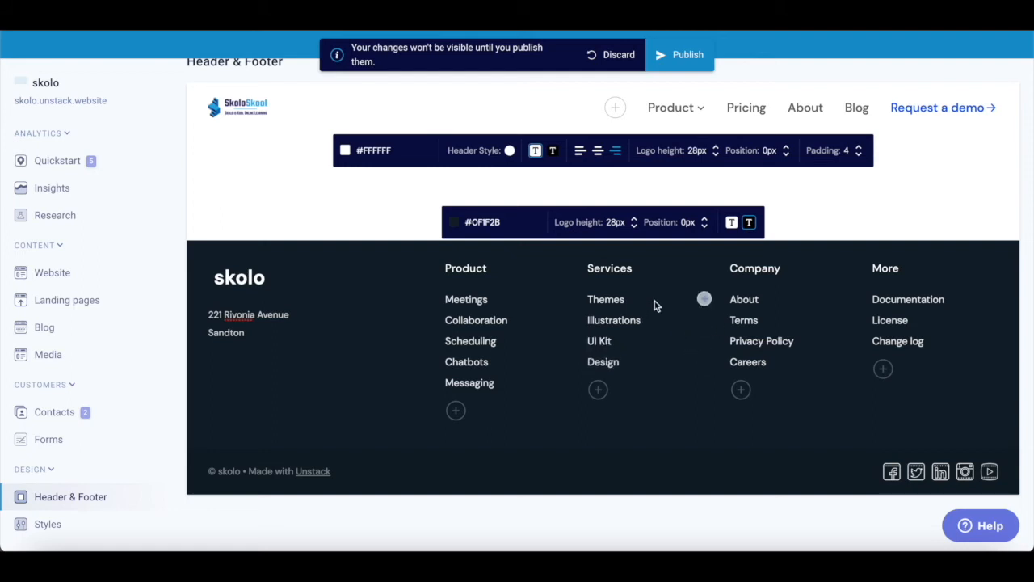
{"action": "left_click_drag", "start_coordinate": [705, 300], "coordinate": [705, 321]}
{"action": "left_click_drag", "start_coordinate": [703, 361], "coordinate": [705, 340]}
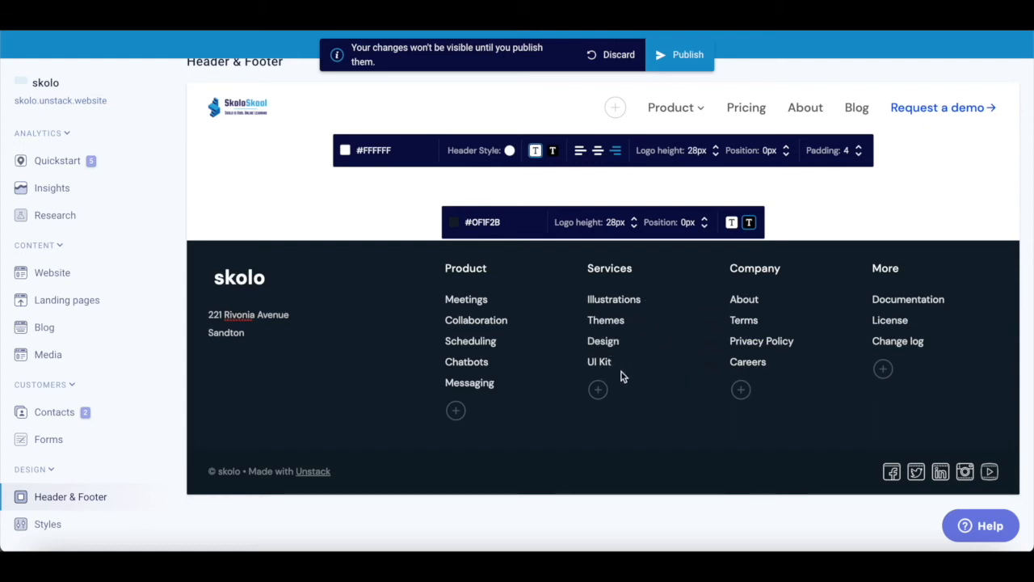
{"action": "left_click_drag", "start_coordinate": [848, 344], "coordinate": [846, 300]}
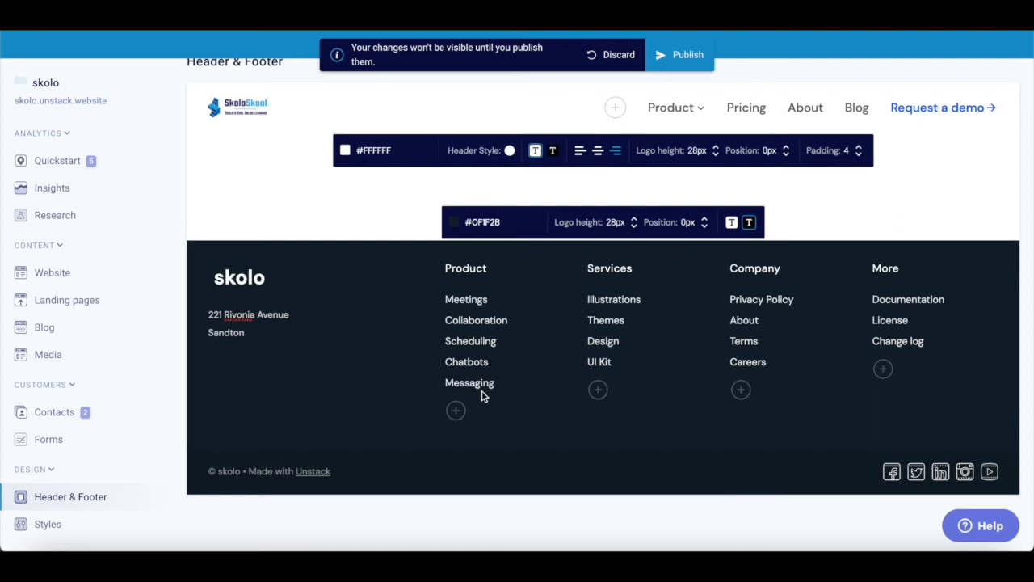
{"action": "scroll", "coordinate": [485, 349], "scroll_direction": "up", "scroll_amount": 3}
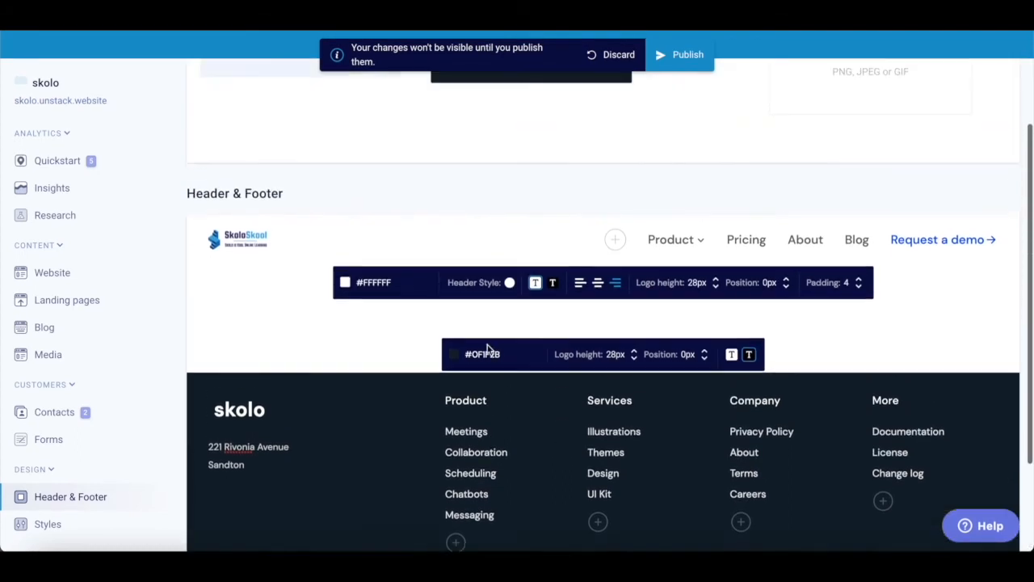
{"action": "scroll", "coordinate": [488, 349], "scroll_direction": "up", "scroll_amount": 3}
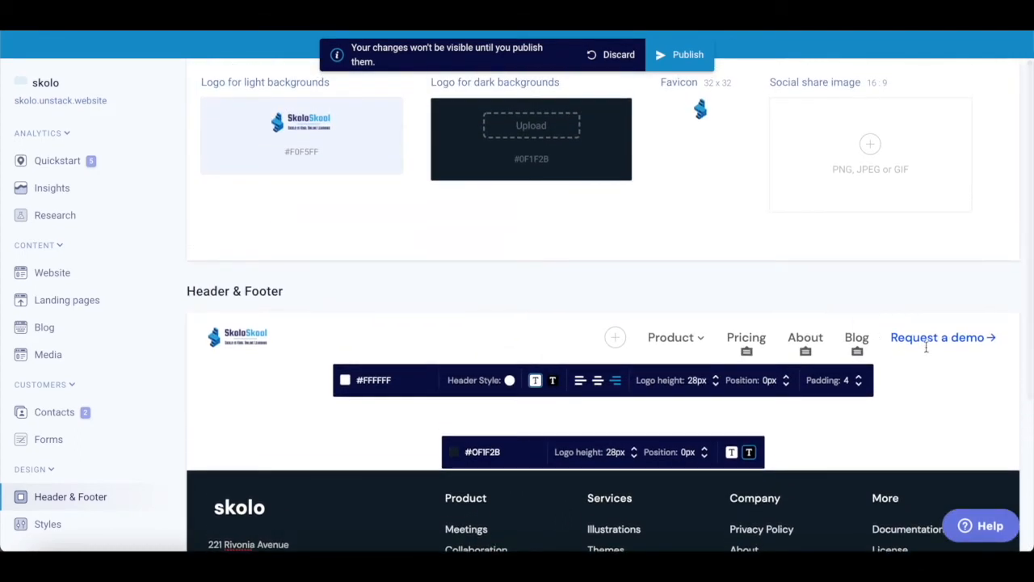
- Check the Request a demo link target, then publish the logo and footer changes
{"action": "left_click", "coordinate": [922, 337]}
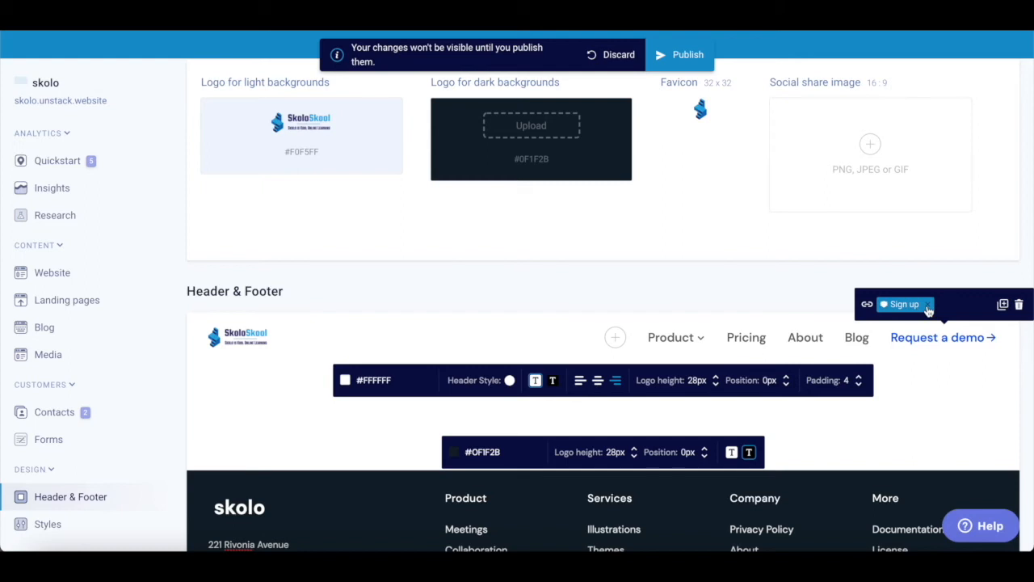
{"action": "left_click", "coordinate": [932, 321]}
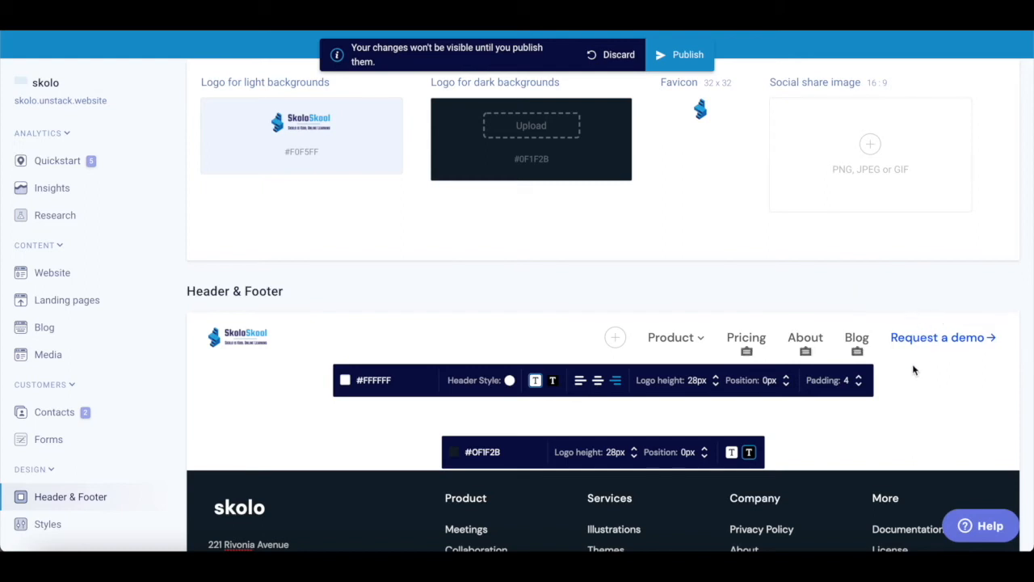
{"action": "scroll", "coordinate": [914, 374], "scroll_direction": "down", "scroll_amount": 2}
{"action": "scroll", "coordinate": [914, 369], "scroll_direction": "up", "scroll_amount": 3}
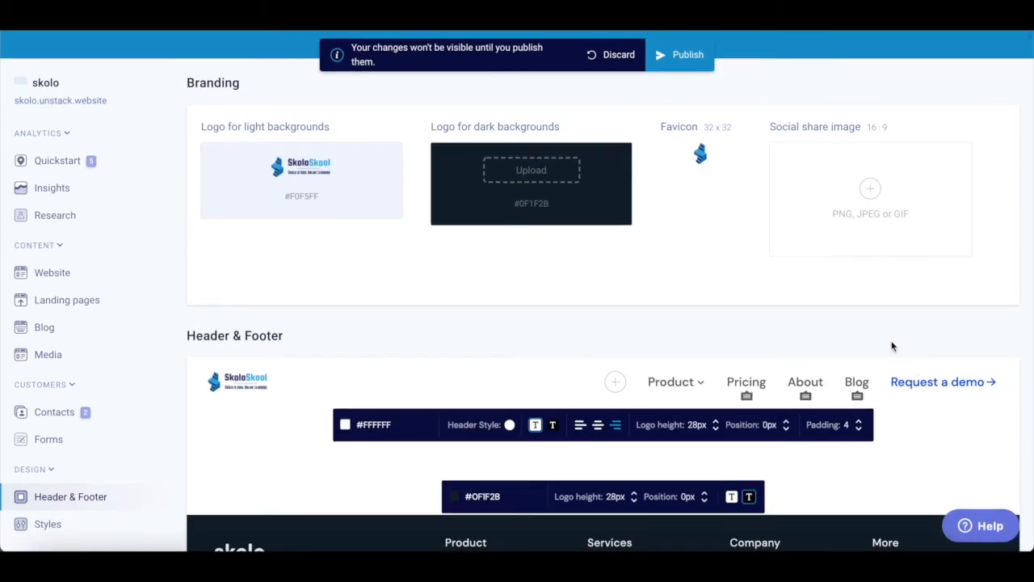
{"action": "left_click", "coordinate": [680, 54]}
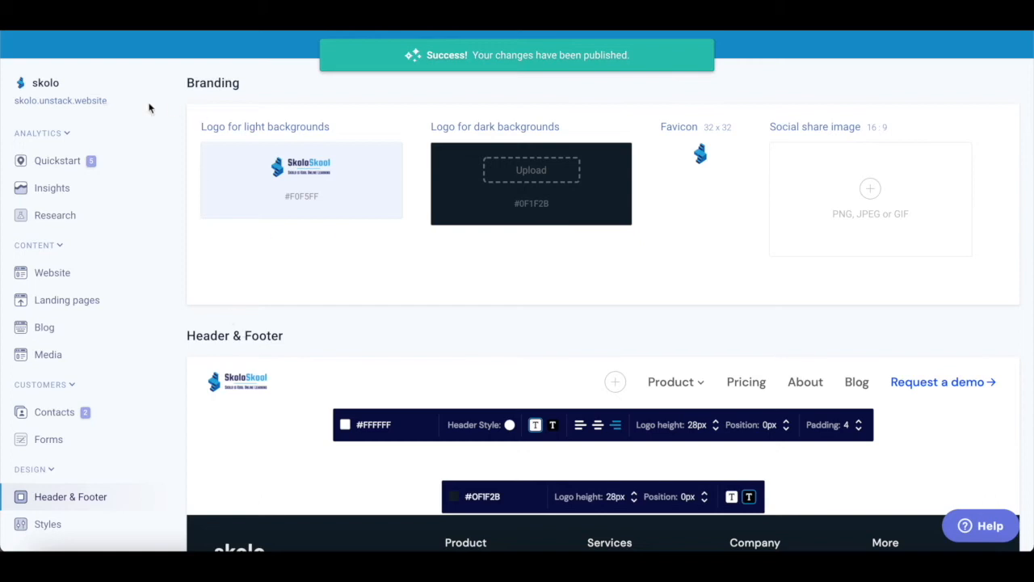
{"action": "left_click", "coordinate": [63, 162]}
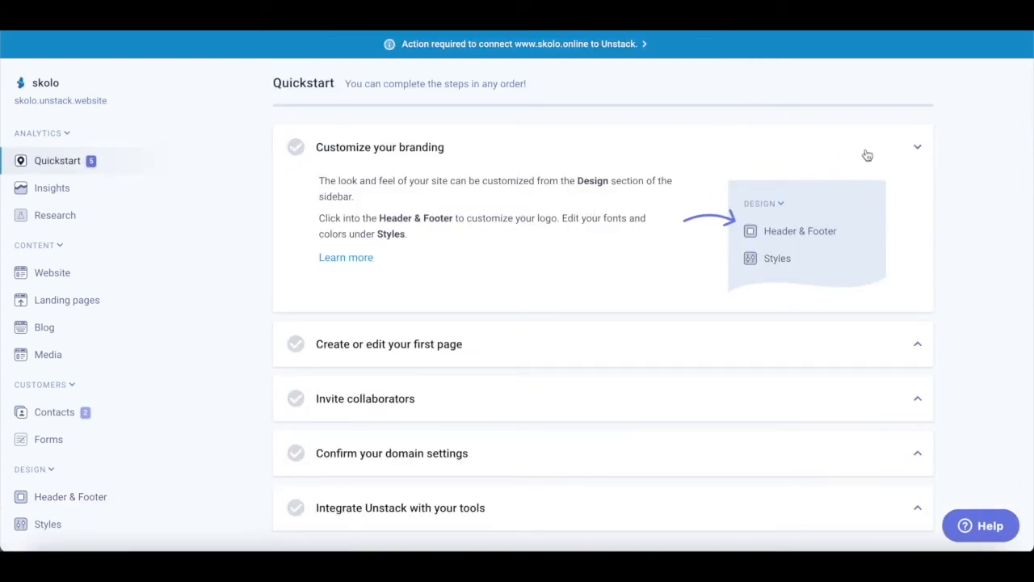
- Collapse the branding step, expand Create or edit your first page, and open the Website page list
{"action": "left_click", "coordinate": [918, 149]}
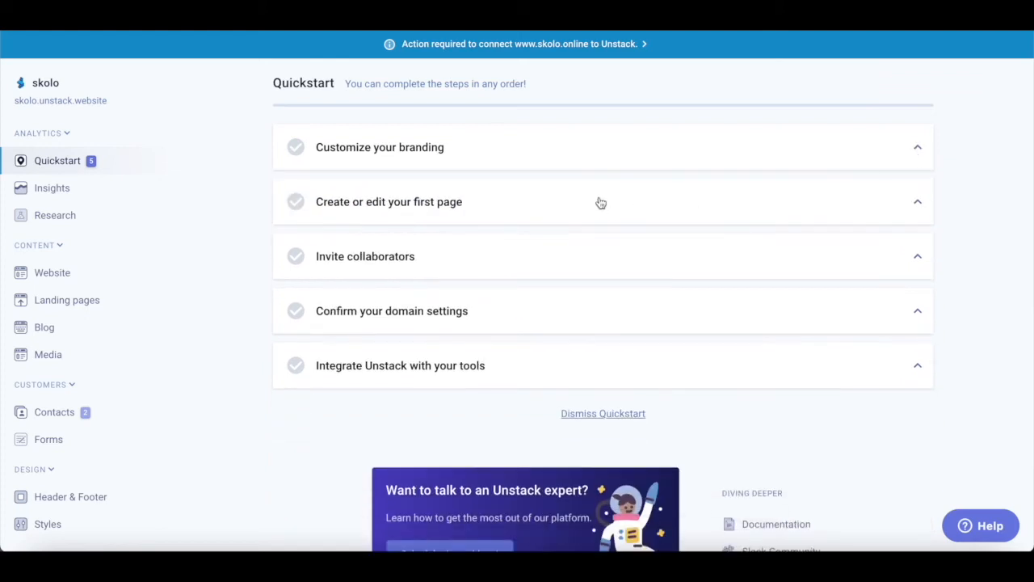
{"action": "left_click", "coordinate": [919, 205]}
{"action": "scroll", "coordinate": [894, 262], "scroll_direction": "down", "scroll_amount": 1}
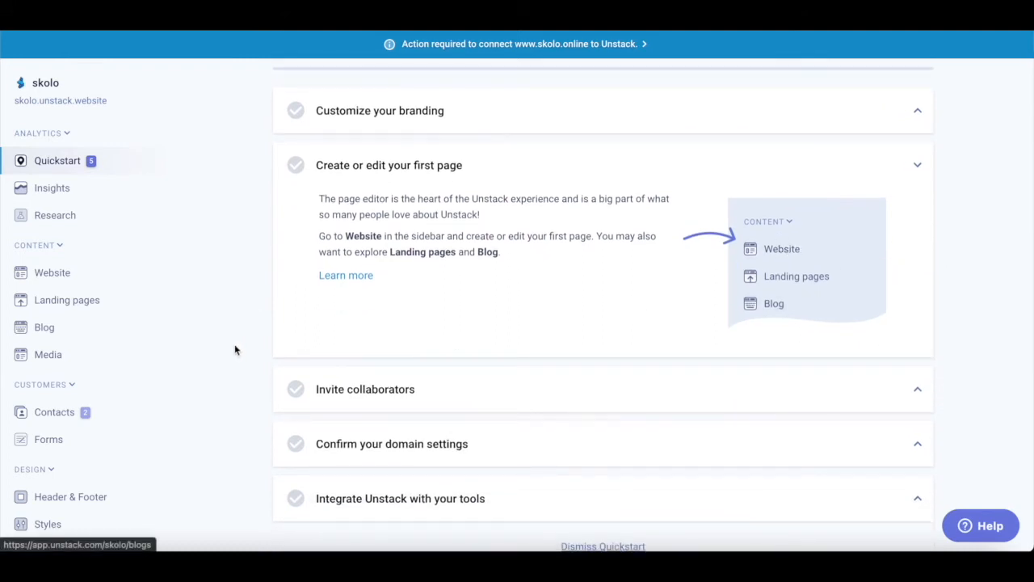
{"action": "scroll", "coordinate": [218, 369], "scroll_direction": "down", "scroll_amount": 2}
{"action": "left_click", "coordinate": [52, 275]}
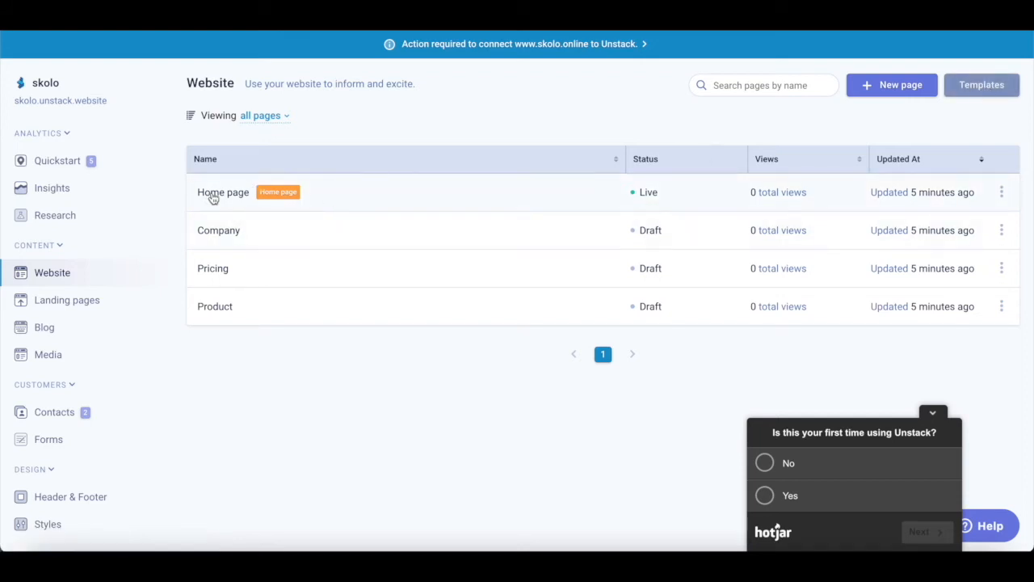
- Open the Home page settings, answering yes, new website, no training in the Hotjar survey, then closing it
{"action": "left_click", "coordinate": [1001, 193]}
{"action": "scroll", "coordinate": [933, 206], "scroll_direction": "down", "scroll_amount": 1}
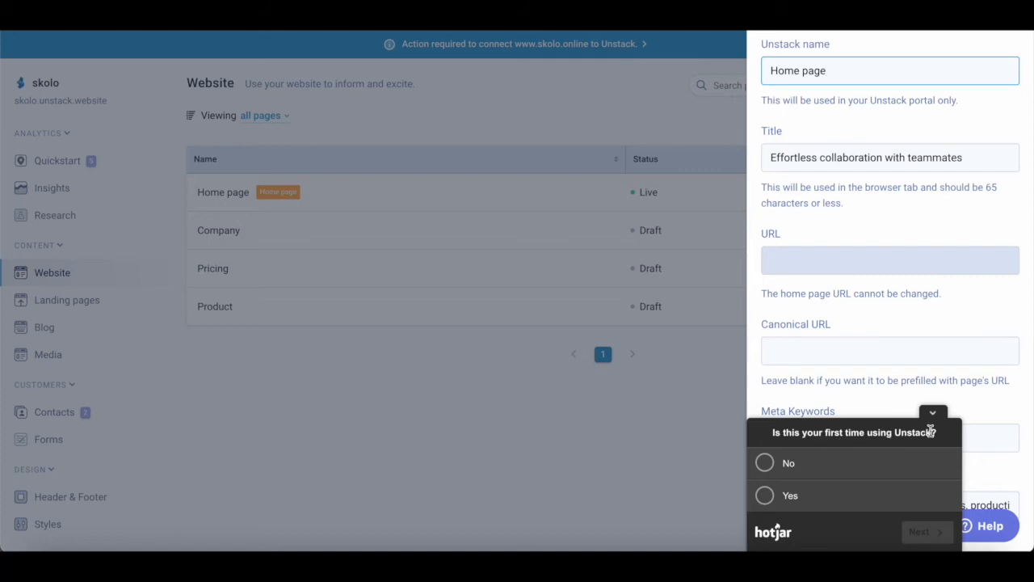
{"action": "left_click", "coordinate": [765, 495]}
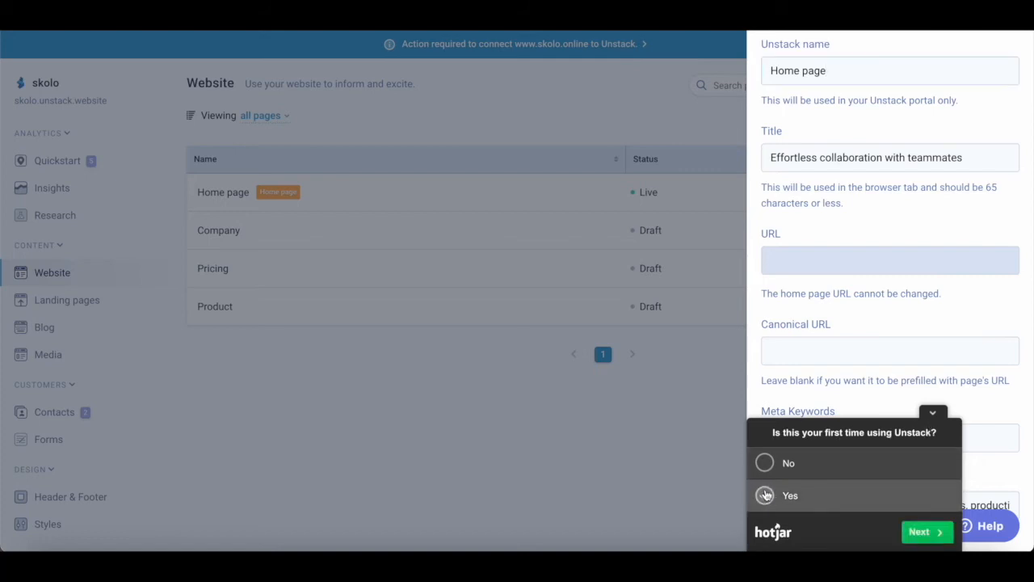
{"action": "left_click", "coordinate": [922, 532]}
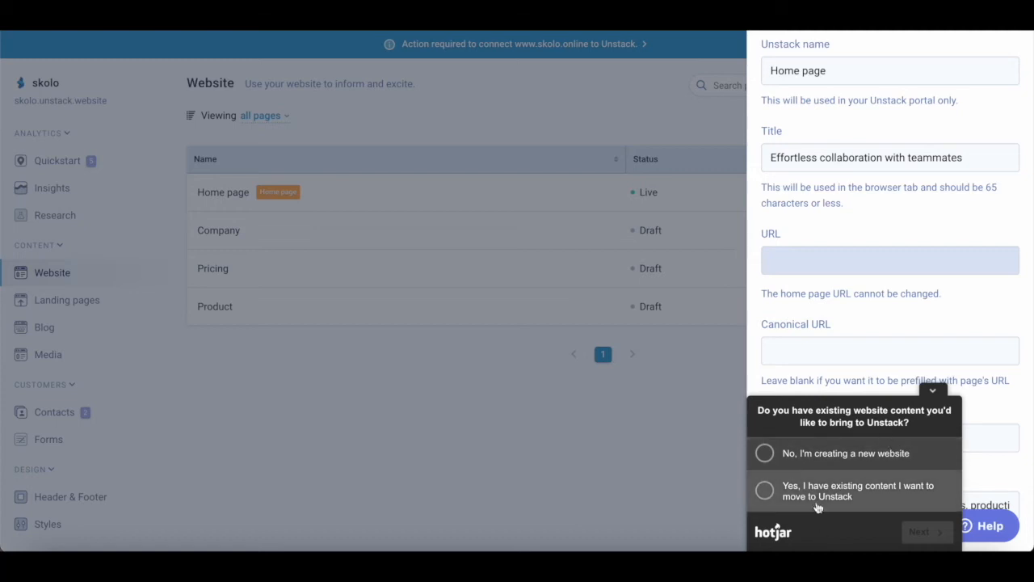
{"action": "left_click", "coordinate": [765, 454]}
{"action": "left_click", "coordinate": [929, 532]}
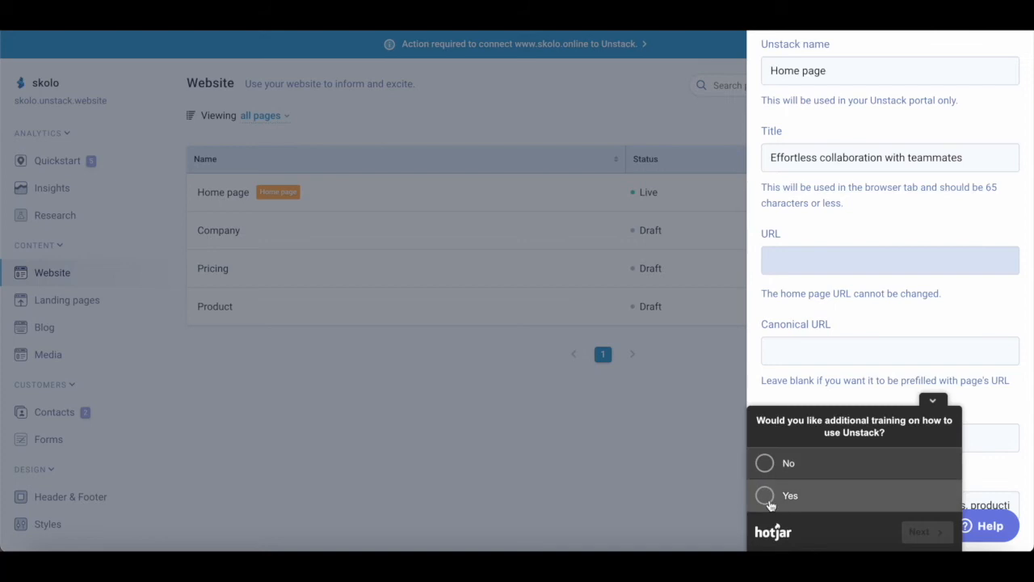
{"action": "left_click", "coordinate": [765, 463]}
{"action": "left_click", "coordinate": [919, 532]}
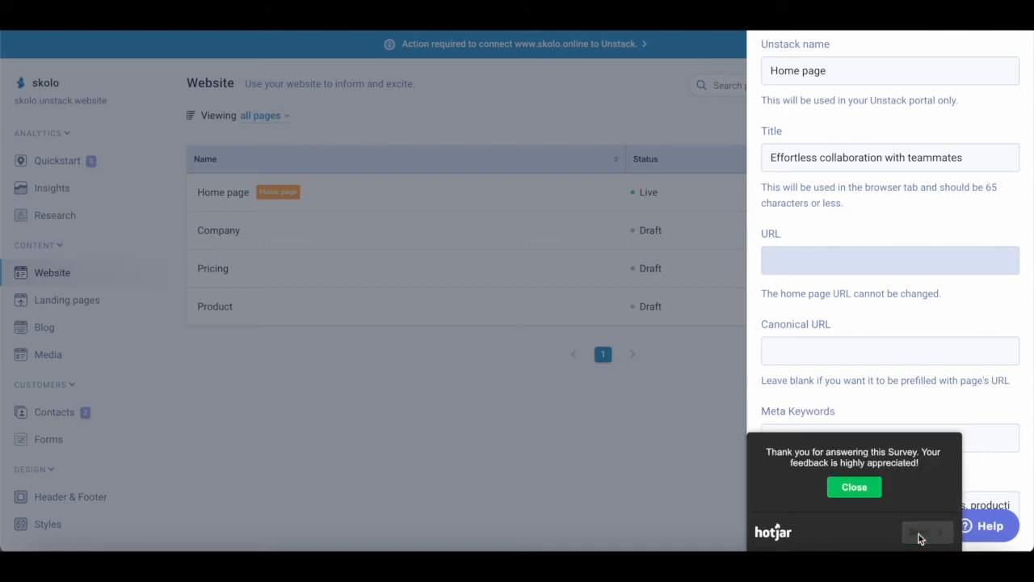
{"action": "left_click", "coordinate": [862, 491]}
{"action": "scroll", "coordinate": [885, 377], "scroll_direction": "up", "scroll_amount": 1}
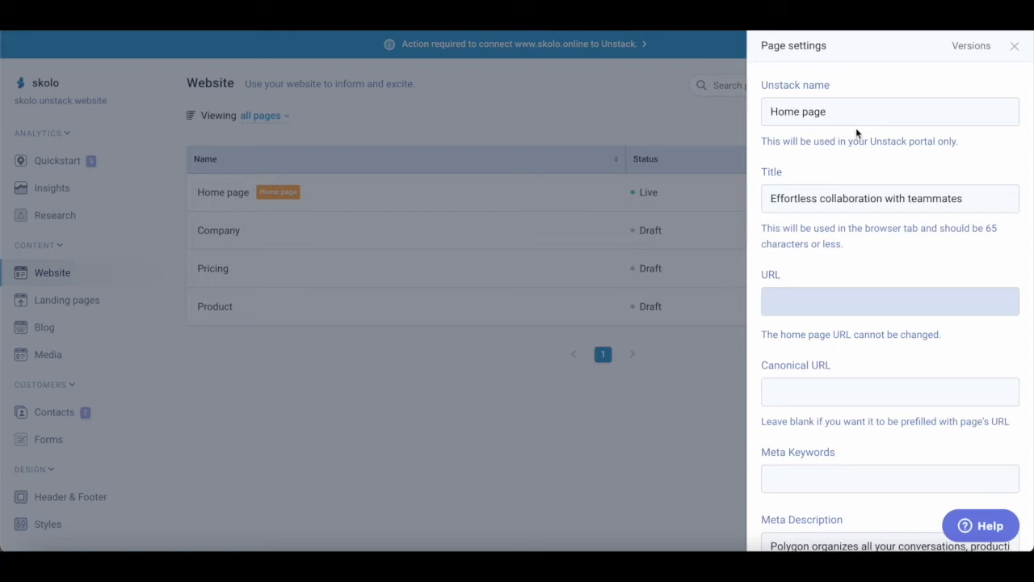
- Rename the page to 'Home' and set its title to 'Skolo Online Learning'
{"action": "left_click_drag", "start_coordinate": [838, 111], "coordinate": [738, 108]}
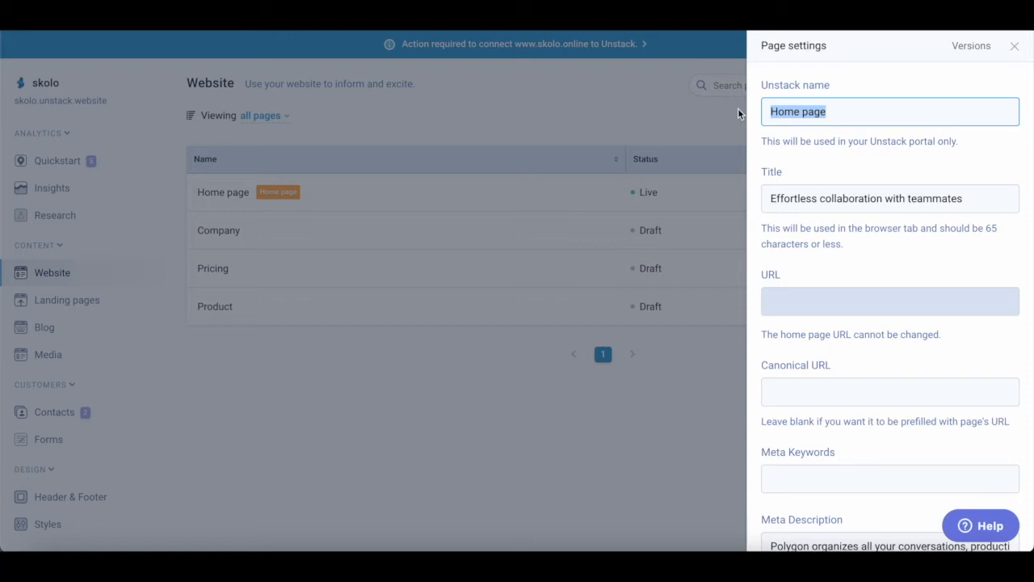
{"action": "type", "text": "Home"}
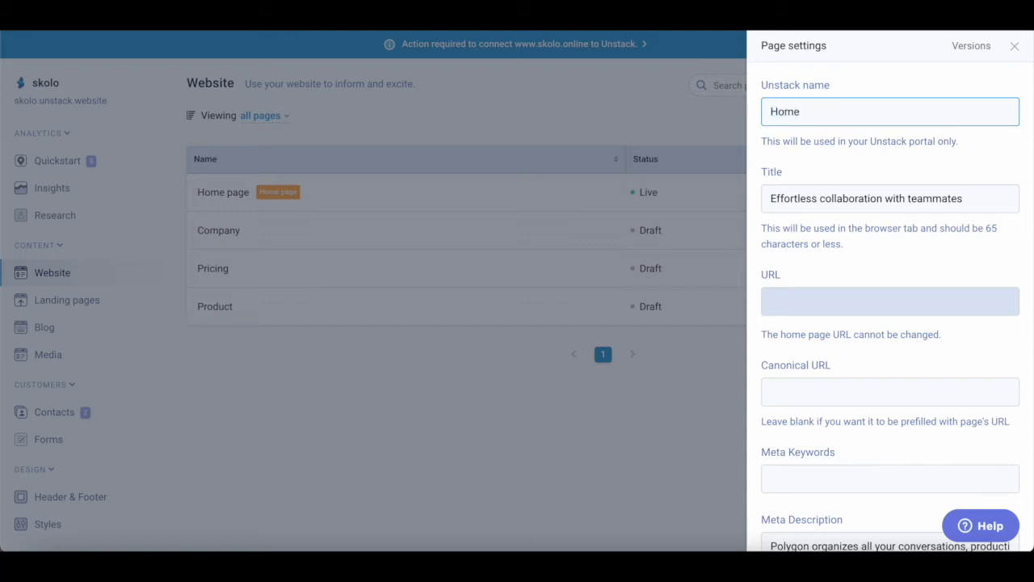
{"action": "left_click", "coordinate": [973, 200]}
{"action": "left_click_drag", "start_coordinate": [973, 200], "coordinate": [751, 202]}
{"action": "type", "text": "Skolo Online Learning"}
{"action": "scroll", "coordinate": [768, 268], "scroll_direction": "down", "scroll_amount": 1}
{"action": "left_click", "coordinate": [797, 263]}
- Enter 'online learning' as the first meta keyword
{"action": "scroll", "coordinate": [829, 331], "scroll_direction": "down", "scroll_amount": 2}
{"action": "left_click", "coordinate": [820, 248]}
{"action": "scroll", "coordinate": [821, 248], "scroll_direction": "down", "scroll_amount": 1}
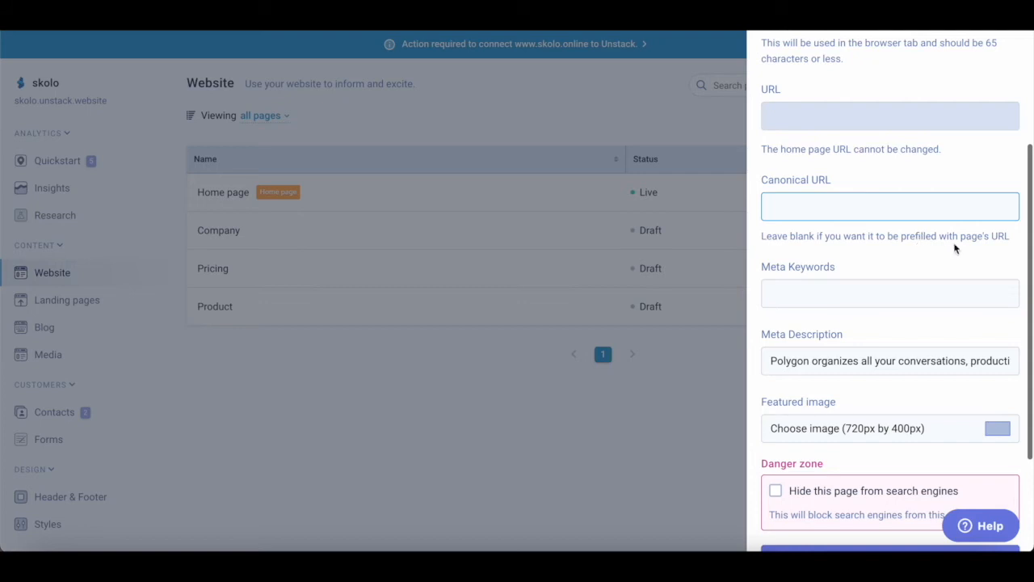
{"action": "scroll", "coordinate": [903, 300], "scroll_direction": "down", "scroll_amount": 2}
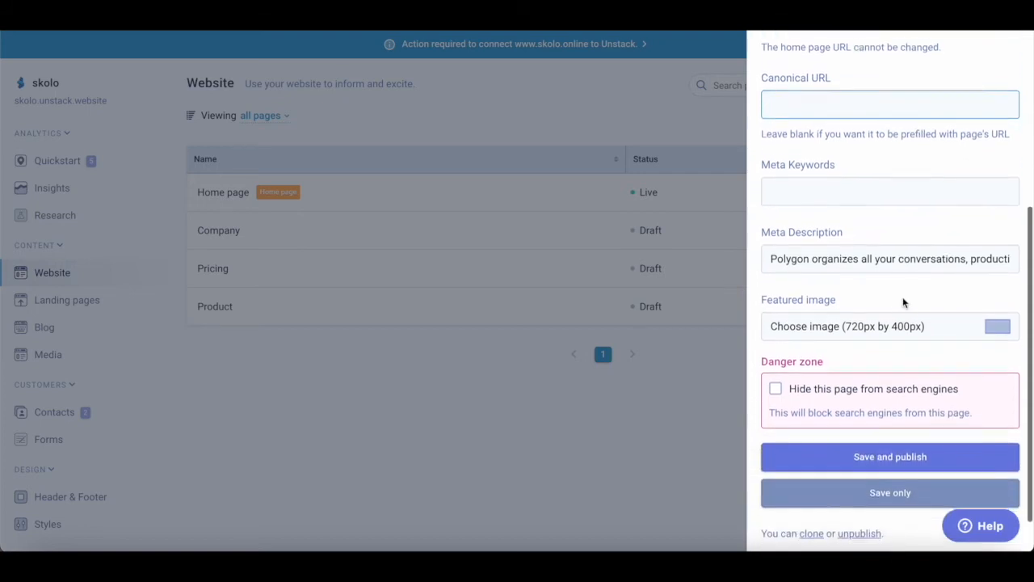
{"action": "left_click", "coordinate": [836, 169]}
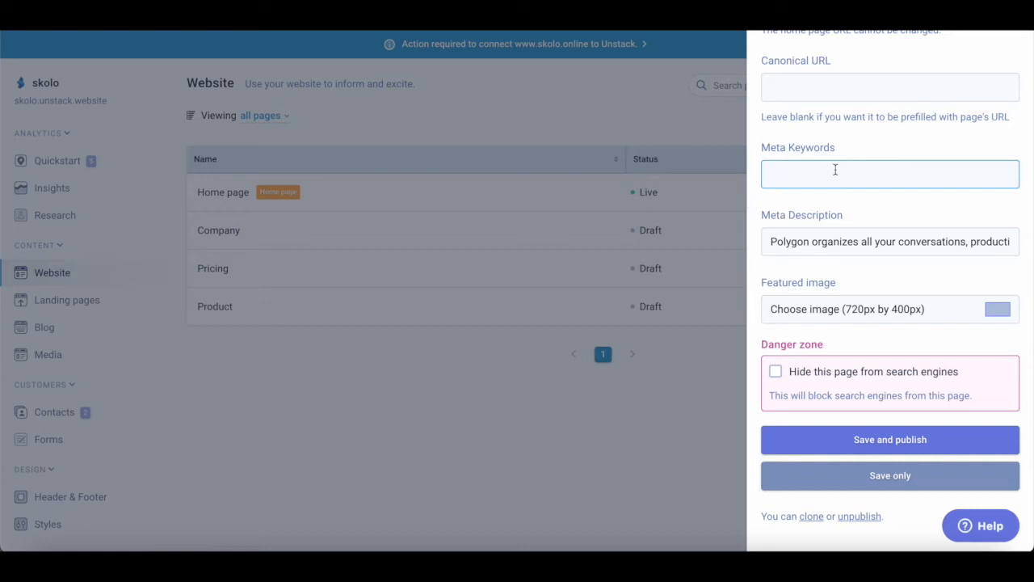
{"action": "type", "text": "online learning"}
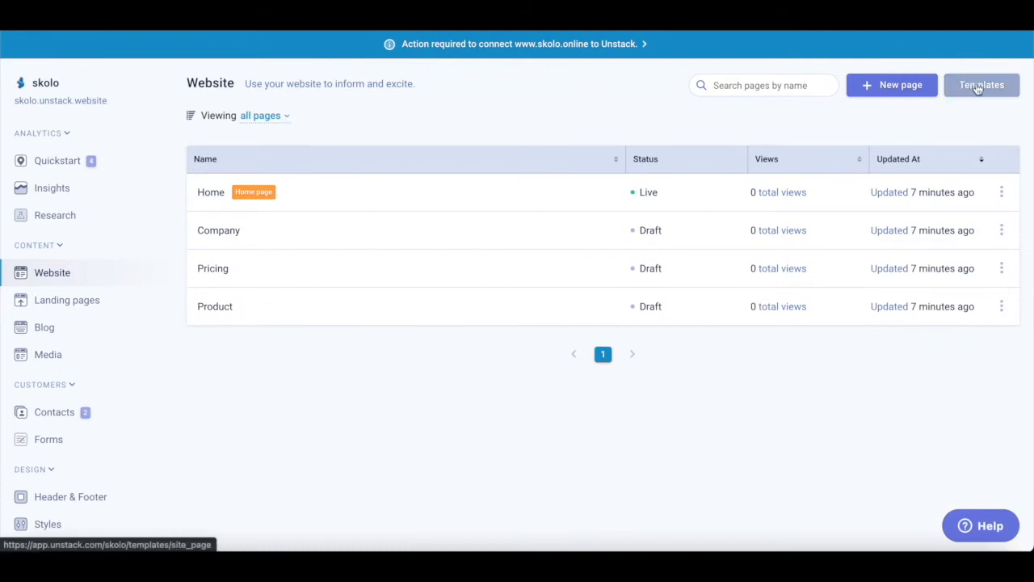
- Append meta keywords 'learn wordpress, learn eCommerce development, learn blockchain development, learn online, free courses'
{"action": "left_click", "coordinate": [1003, 197]}
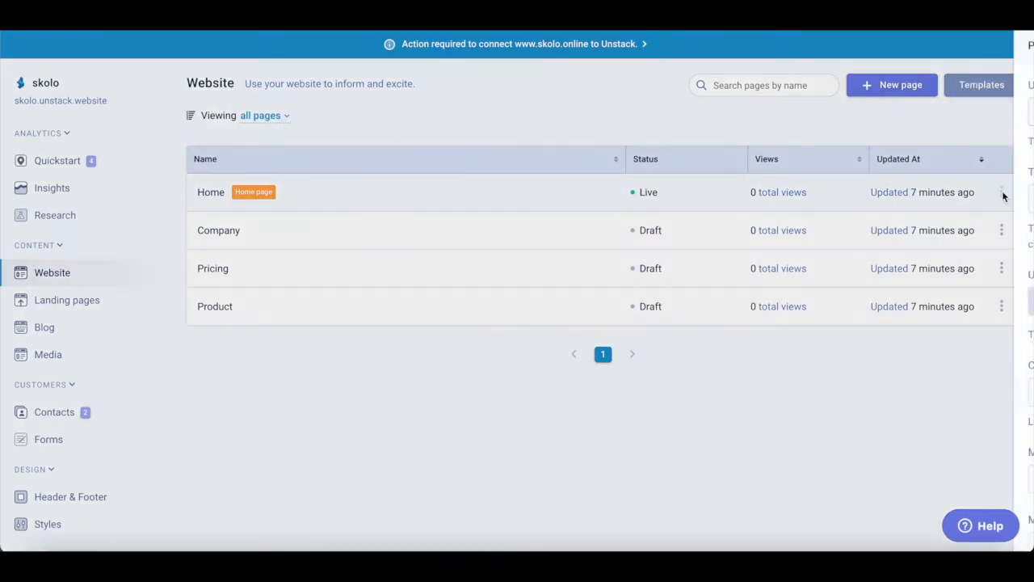
{"action": "scroll", "coordinate": [894, 299], "scroll_direction": "down", "scroll_amount": 4}
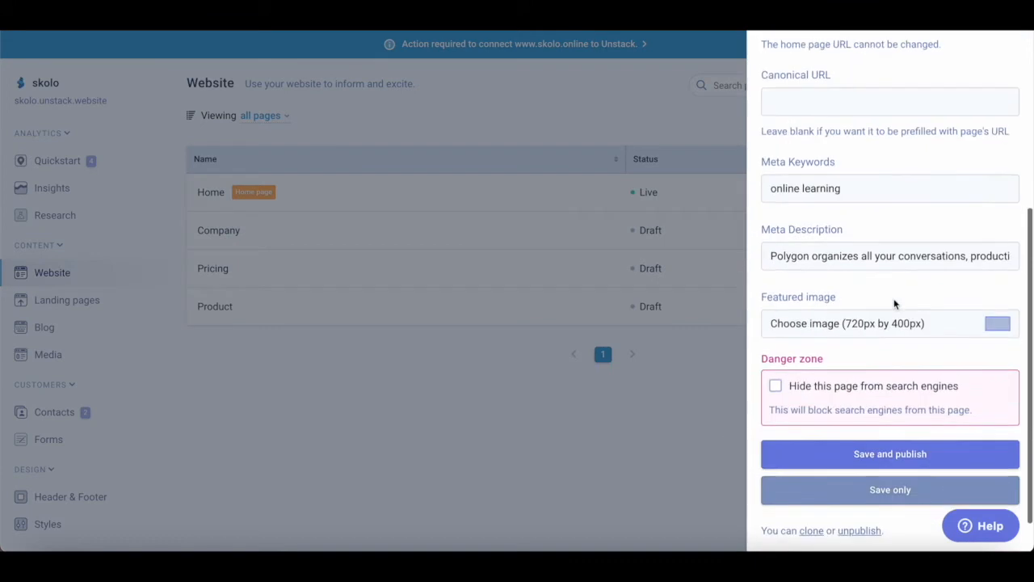
{"action": "scroll", "coordinate": [894, 299], "scroll_direction": "up", "scroll_amount": 1}
{"action": "left_click", "coordinate": [874, 219]}
{"action": "type", "text": ","}
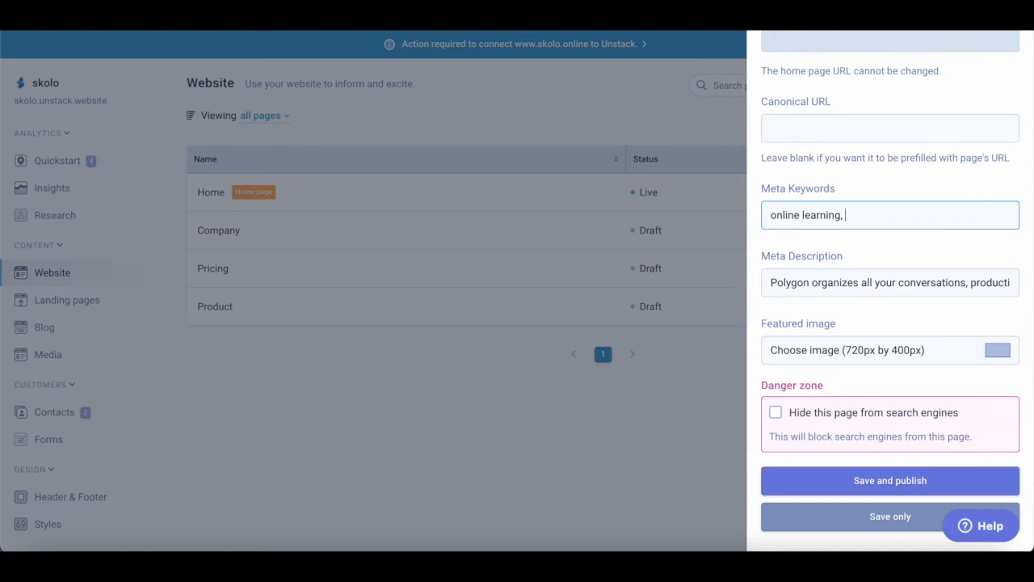
{"action": "type", "text": "learn"}
{"action": "type", "text": " wordperss"}
{"action": "key", "text": "BackSpace"}
{"action": "key", "text": "BackSpace"}
{"action": "key", "text": "BackSpace"}
{"action": "key", "text": "BackSpace"}
{"action": "type", "text": "ress, learn "}
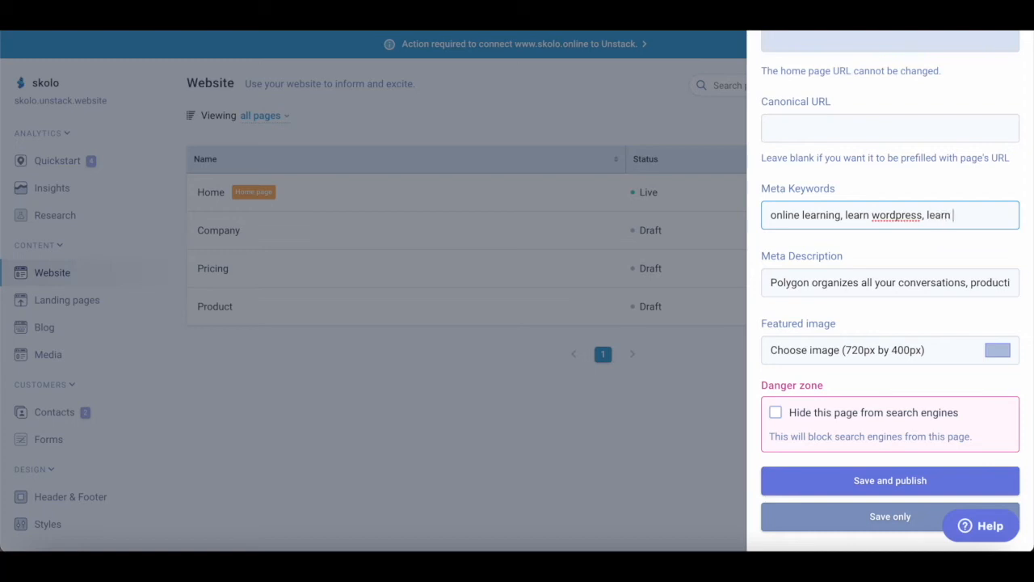
{"action": "type", "text": "eCommerce"}
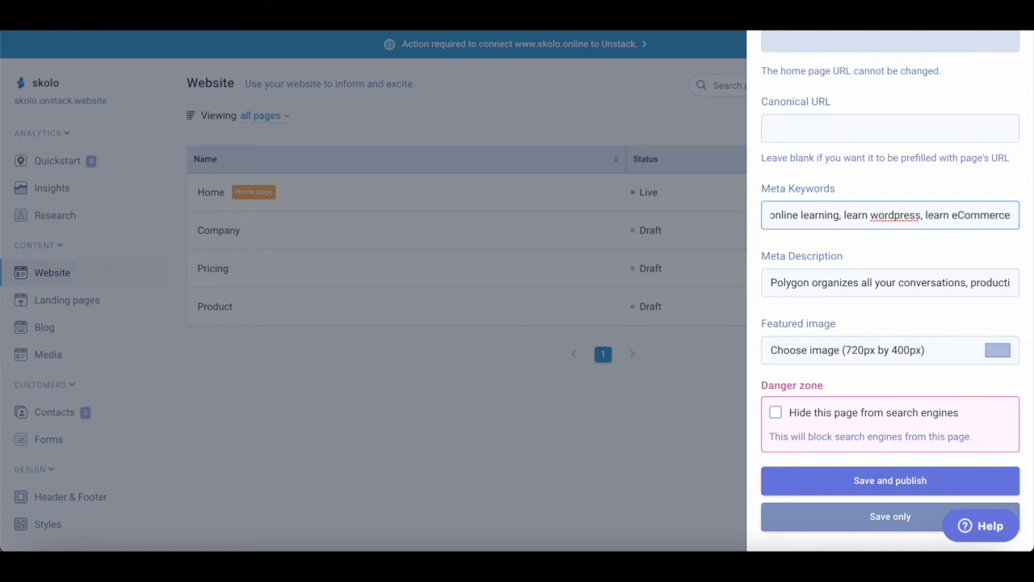
{"action": "type", "text": " developme"}
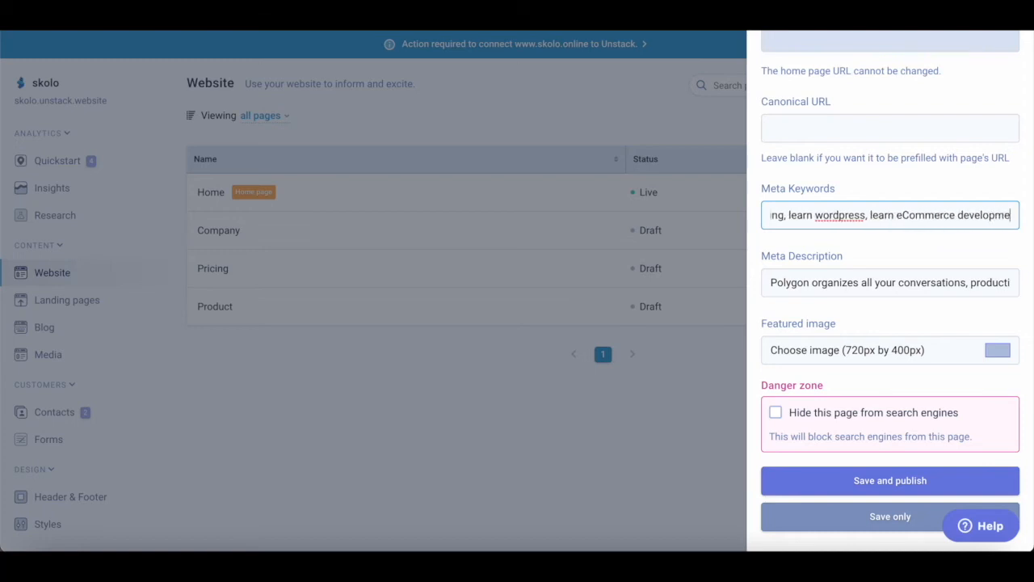
{"action": "type", "text": "nt, learn block"}
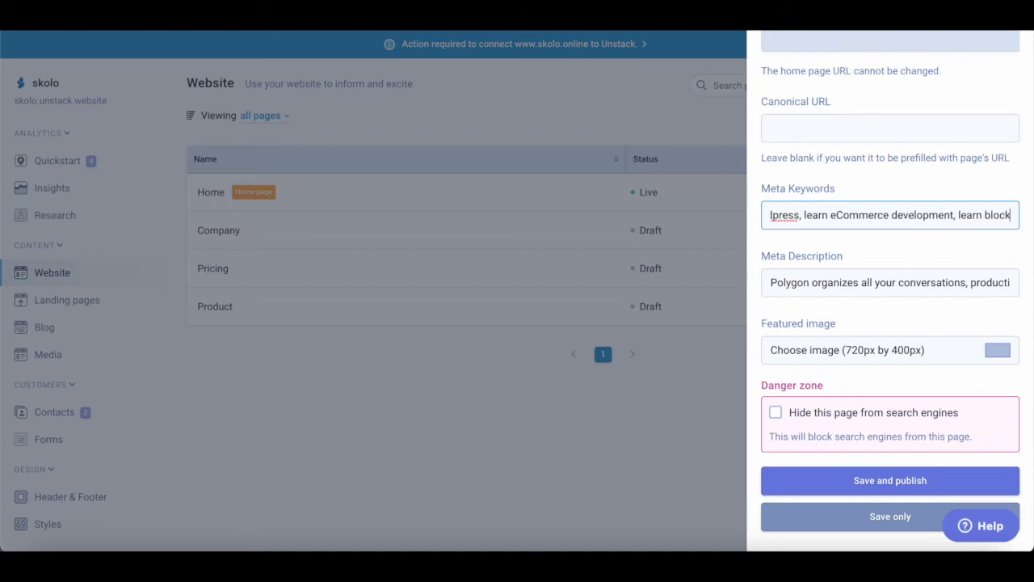
{"action": "type", "text": "chain "}
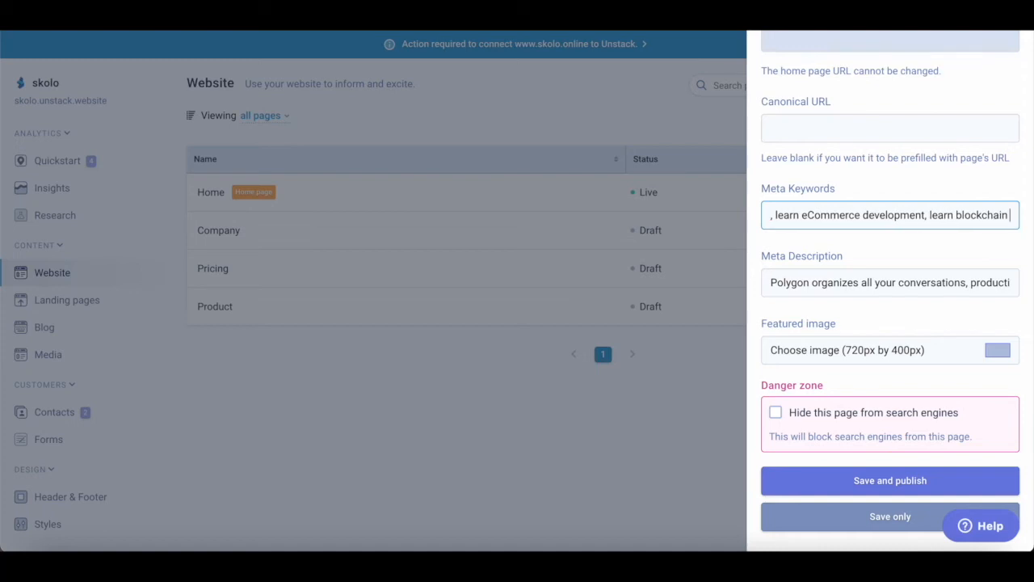
{"action": "type", "text": "development"}
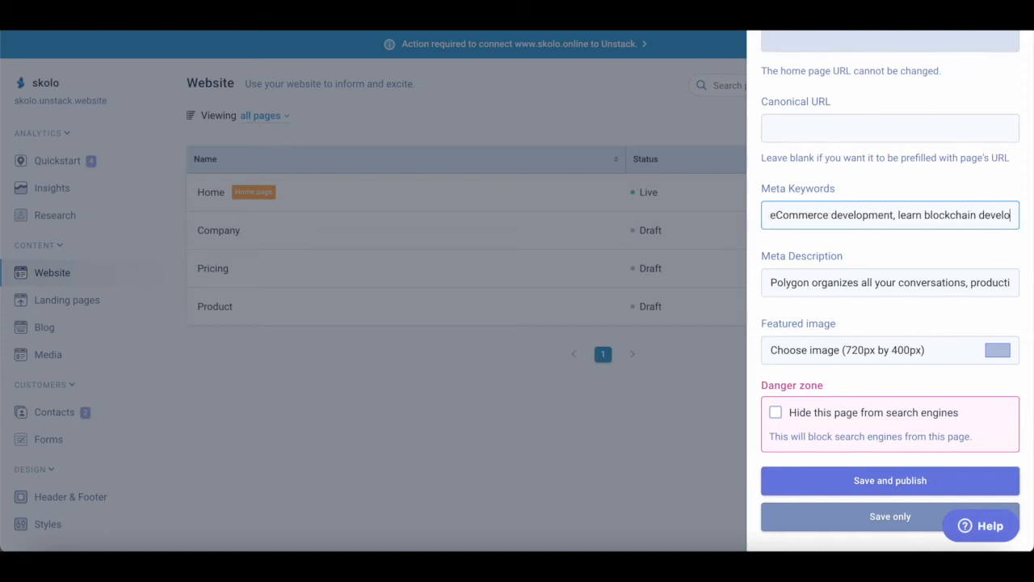
{"action": "type", "text": ", lea"}
{"action": "type", "text": "rn onl"}
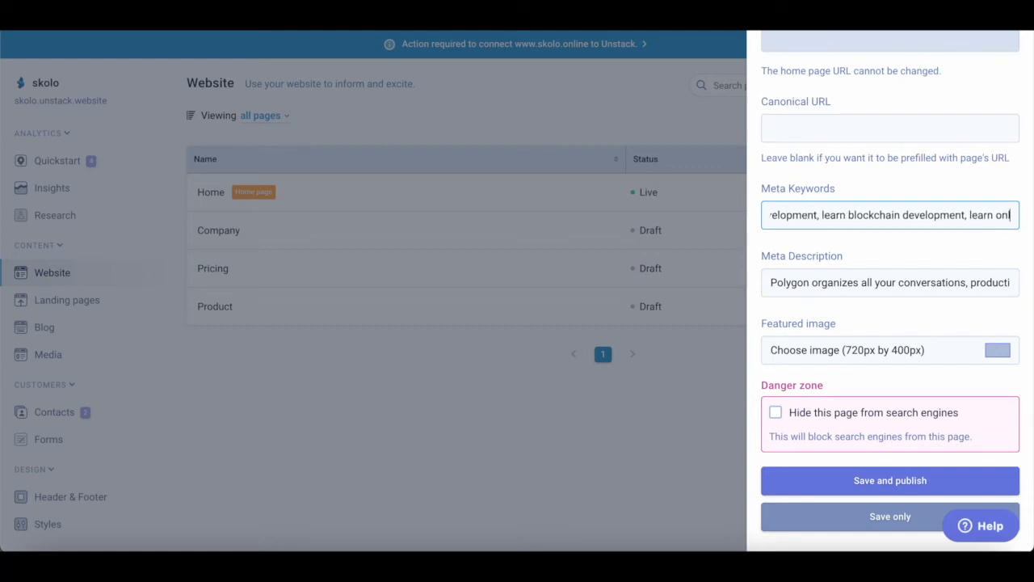
{"action": "type", "text": "ine, f"}
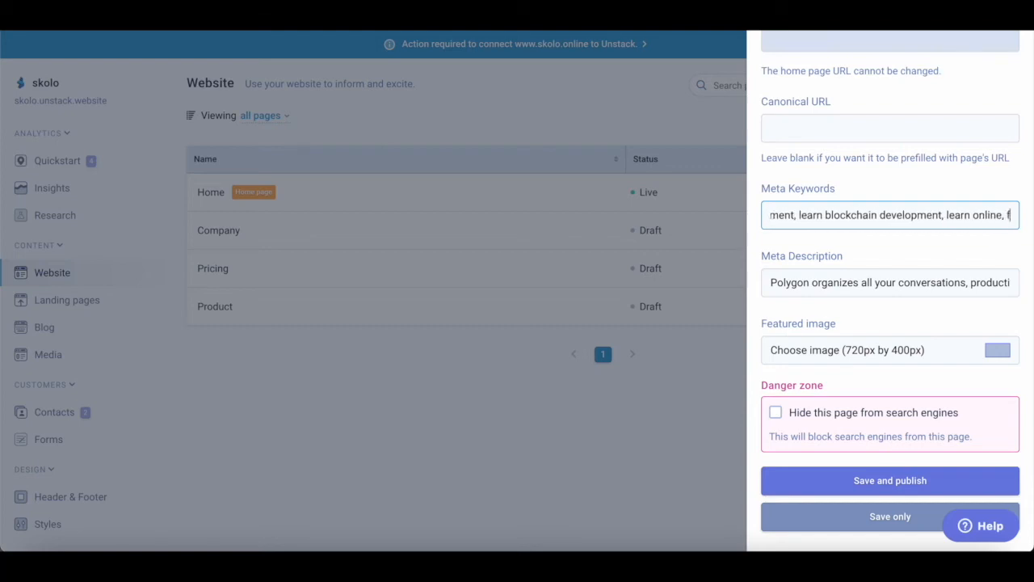
{"action": "type", "text": "ree courses"}
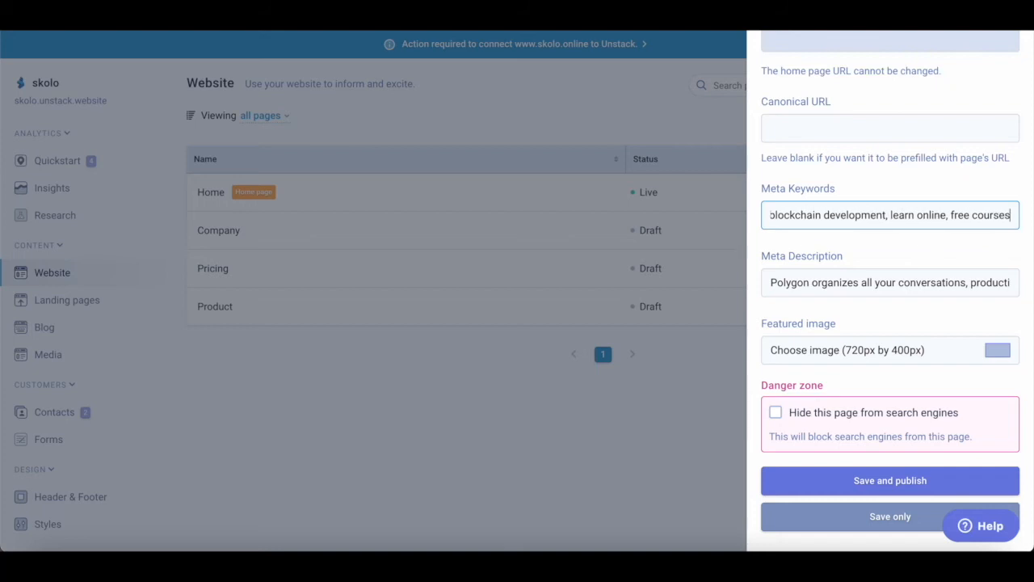
{"action": "scroll", "coordinate": [850, 296], "scroll_direction": "down", "scroll_amount": 1}
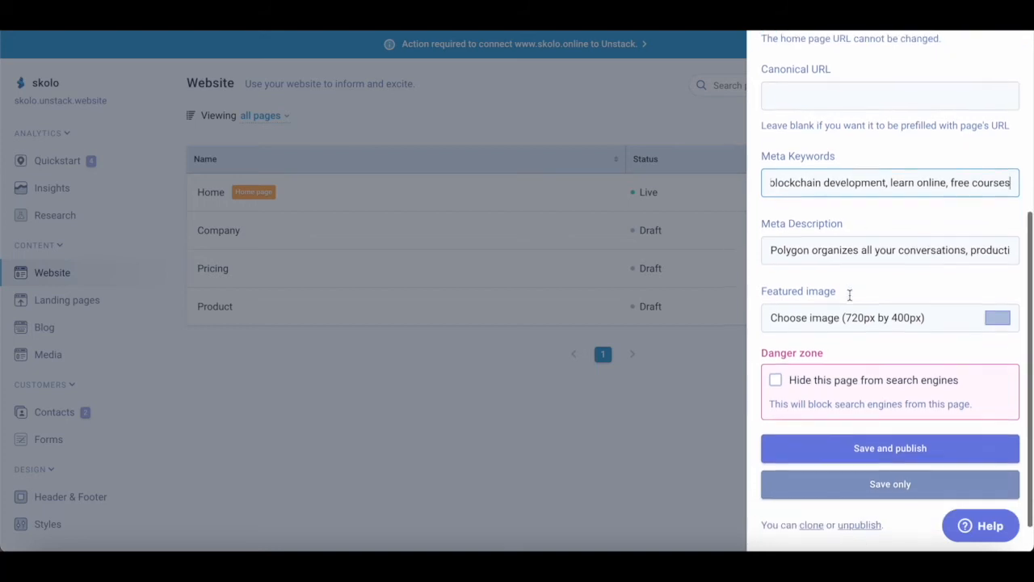
{"action": "left_click_drag", "start_coordinate": [770, 248], "coordinate": [1033, 246]}
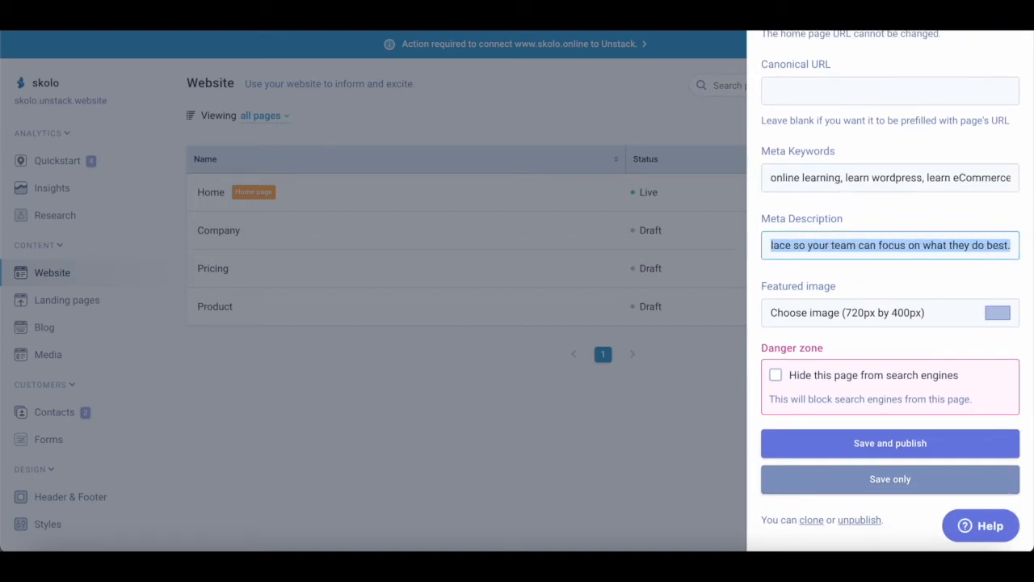
- Write the meta description 'Online learning platform for web development, we teach courses like…', ending 'django, flask, no code website builders.'
{"action": "type", "text": "Onli"}
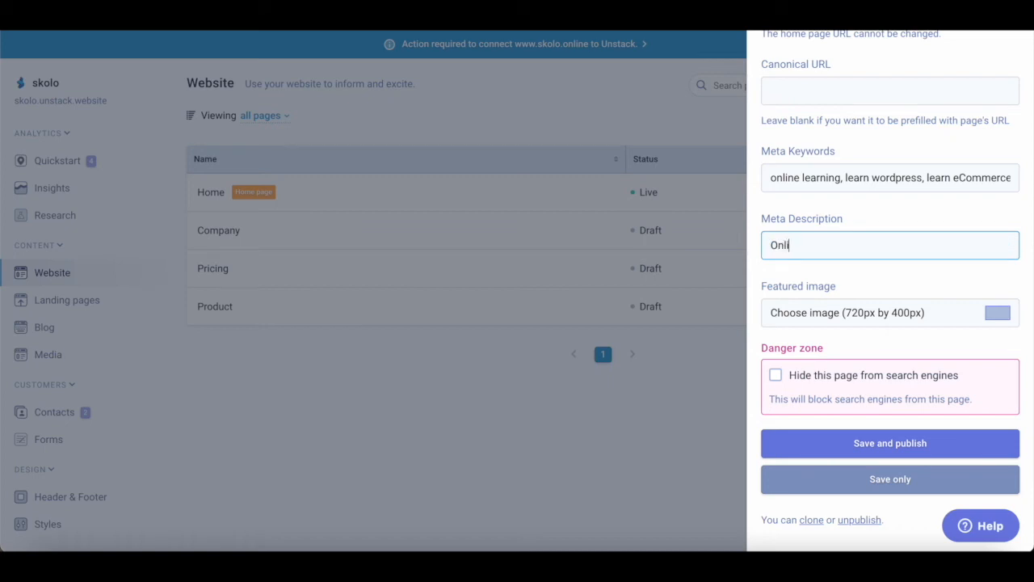
{"action": "type", "text": "ne learning platform for "}
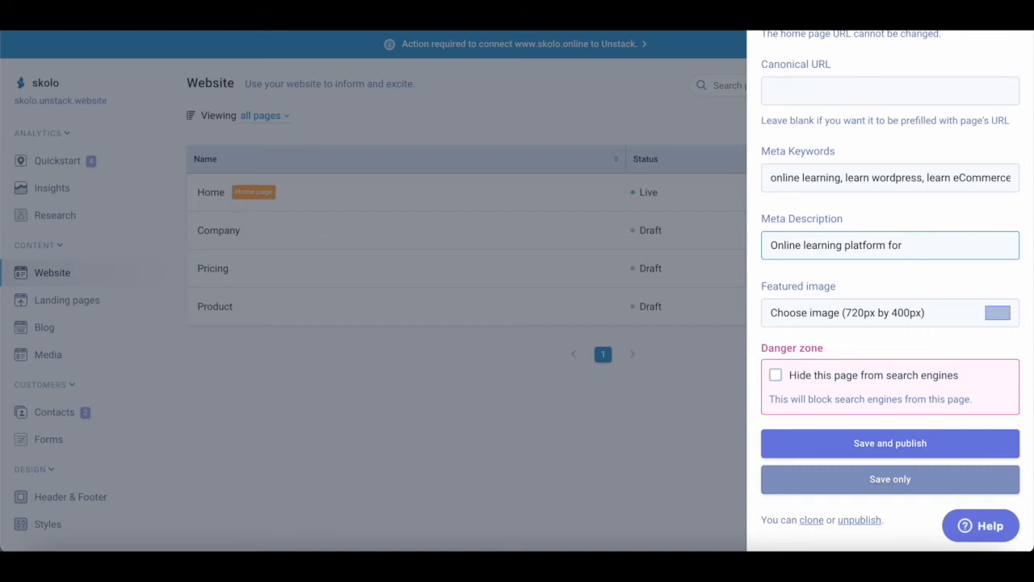
{"action": "type", "text": "web development, we tech courses like"}
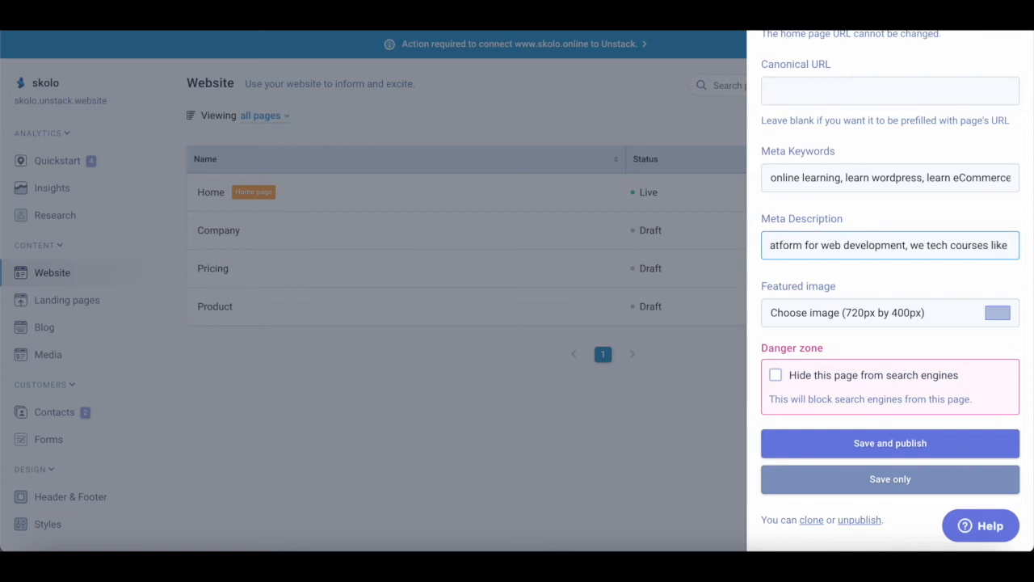
{"action": "key", "text": "Left"}
{"action": "key", "text": "Left"}
{"action": "key", "text": "Left"}
{"action": "key", "text": "Left"}
{"action": "key", "text": "Left"}
{"action": "key", "text": "Left"}
{"action": "key", "text": "Left"}
{"action": "key", "text": "Left"}
{"action": "key", "text": "Left"}
{"action": "key", "text": "Left"}
{"action": "key", "text": "Left"}
{"action": "key", "text": "Left"}
{"action": "key", "text": "Left"}
{"action": "key", "text": "Left"}
{"action": "key", "text": "Left"}
{"action": "key", "text": "Left"}
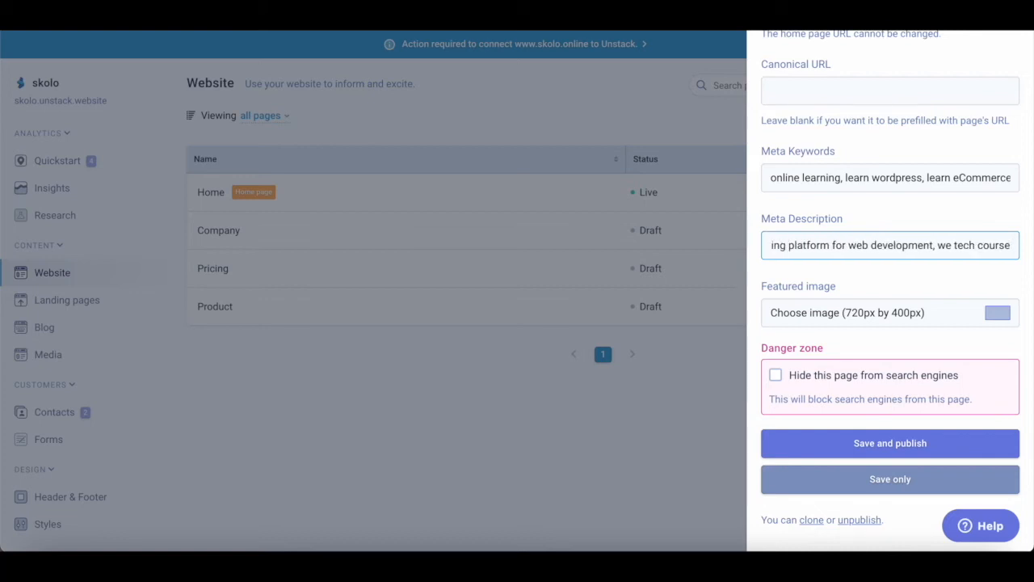
{"action": "type", "text": "a"}
{"action": "key", "text": "Right"}
{"action": "key", "text": "Right"}
{"action": "key", "text": "Right"}
{"action": "key", "text": "Right"}
{"action": "key", "text": "Right"}
{"action": "key", "text": "Right"}
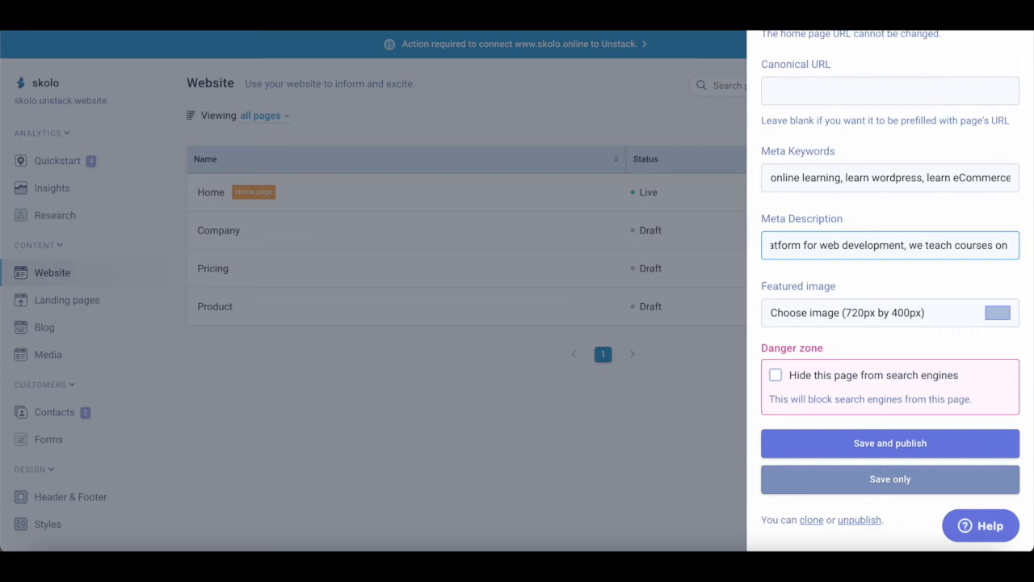
{"action": "type", "text": "yth"}
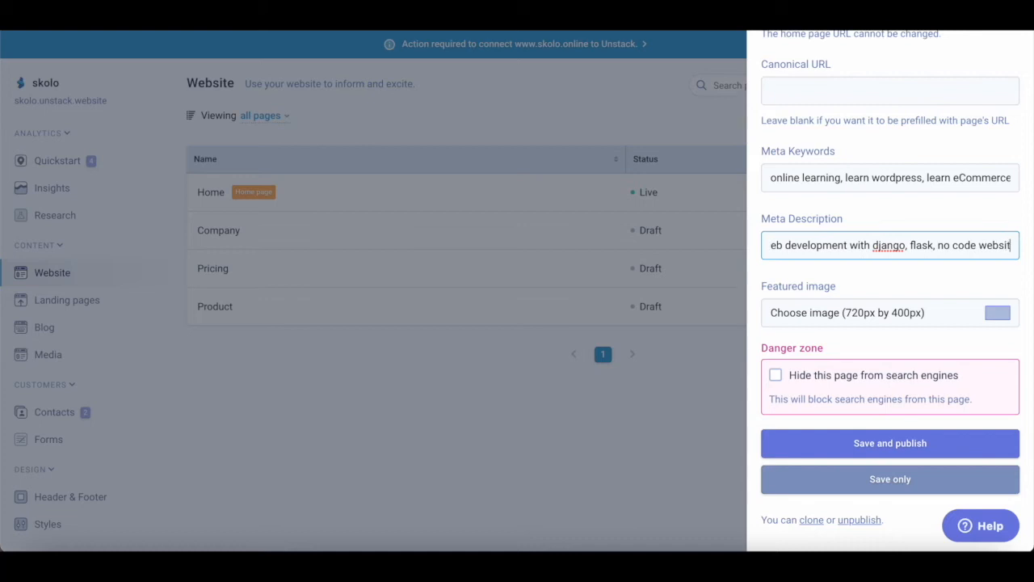
{"action": "type", "text": "."}
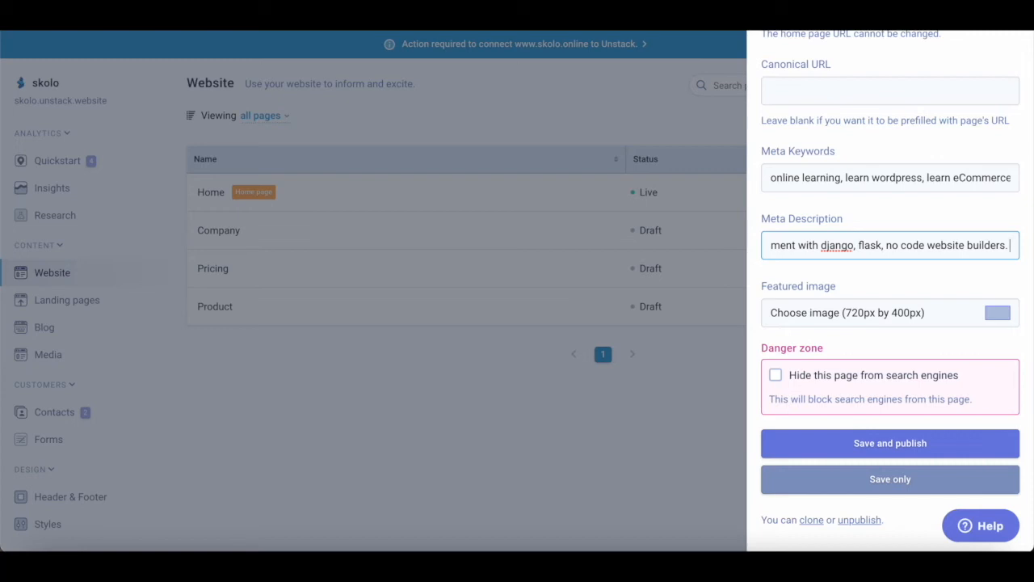
{"action": "scroll", "coordinate": [893, 283], "scroll_direction": "down", "scroll_amount": 1}
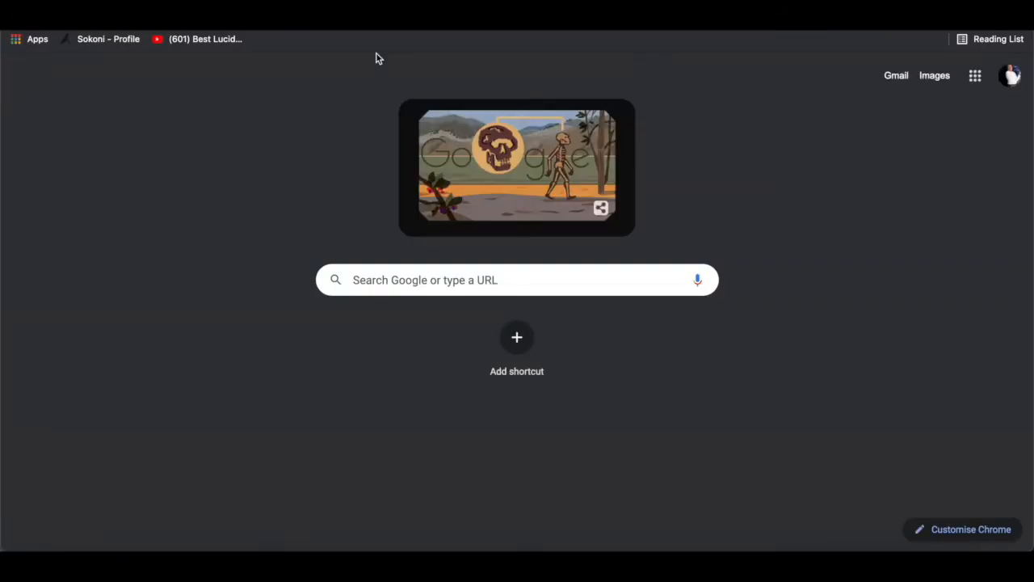
- Search Google for 'we developer' and scroll the results
{"action": "type", "text": "we developer"}
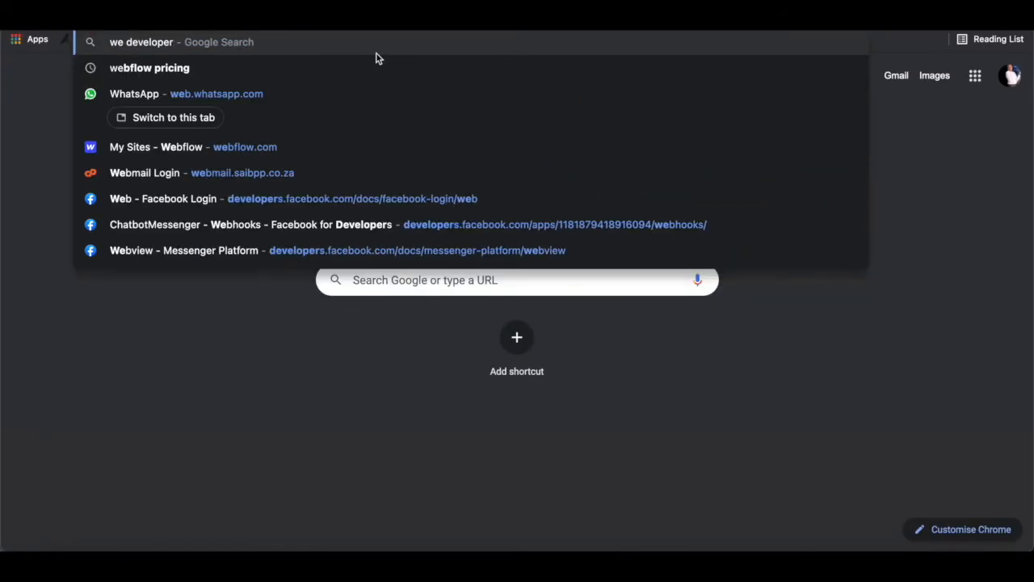
{"action": "key", "text": "Return"}
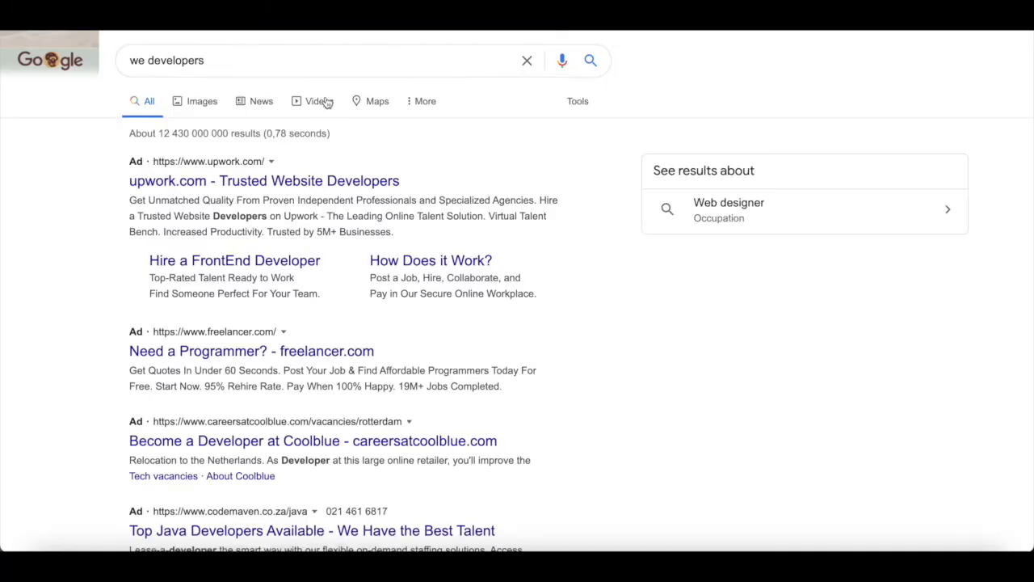
{"action": "scroll", "coordinate": [284, 285], "scroll_direction": "down", "scroll_amount": 2}
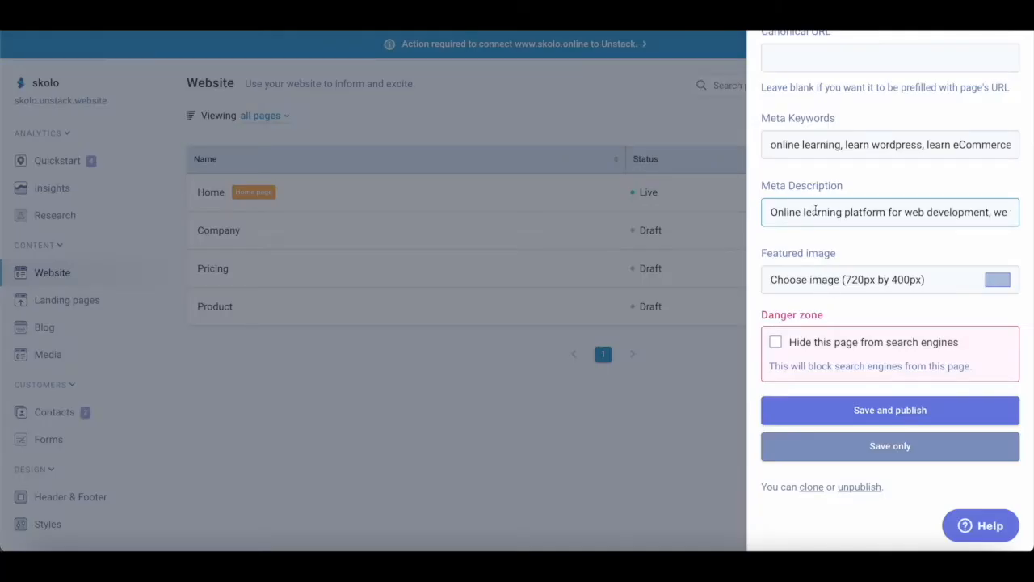
- Replace the title 'Skolo Online Learning' with 'Learn Web Development Online Free'
{"action": "scroll", "coordinate": [816, 210], "scroll_direction": "up", "scroll_amount": 1}
{"action": "scroll", "coordinate": [814, 210], "scroll_direction": "up", "scroll_amount": 5}
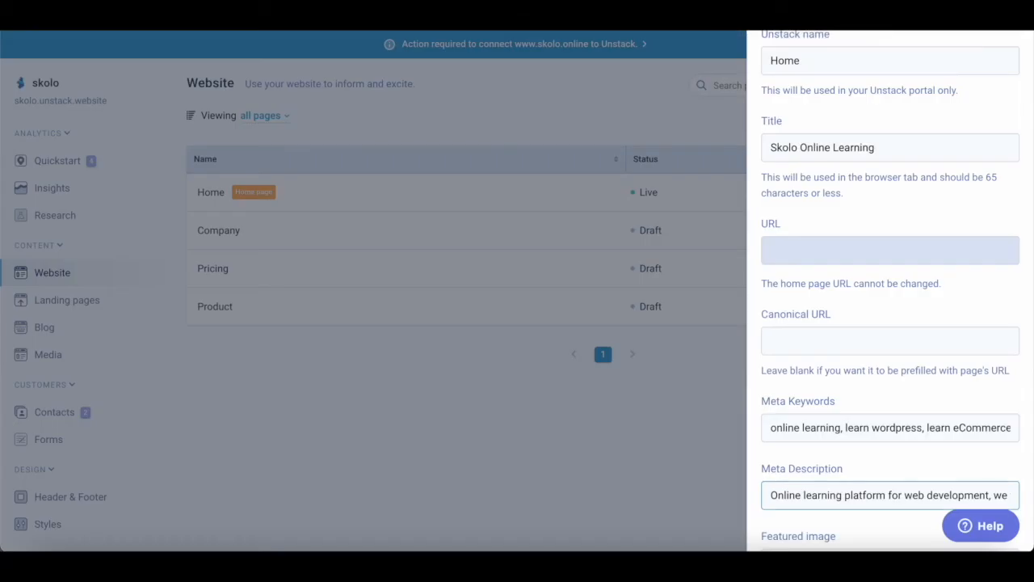
{"action": "scroll", "coordinate": [822, 363], "scroll_direction": "down", "scroll_amount": 5}
{"action": "scroll", "coordinate": [822, 363], "scroll_direction": "up", "scroll_amount": 2}
{"action": "scroll", "coordinate": [822, 363], "scroll_direction": "up", "scroll_amount": 4}
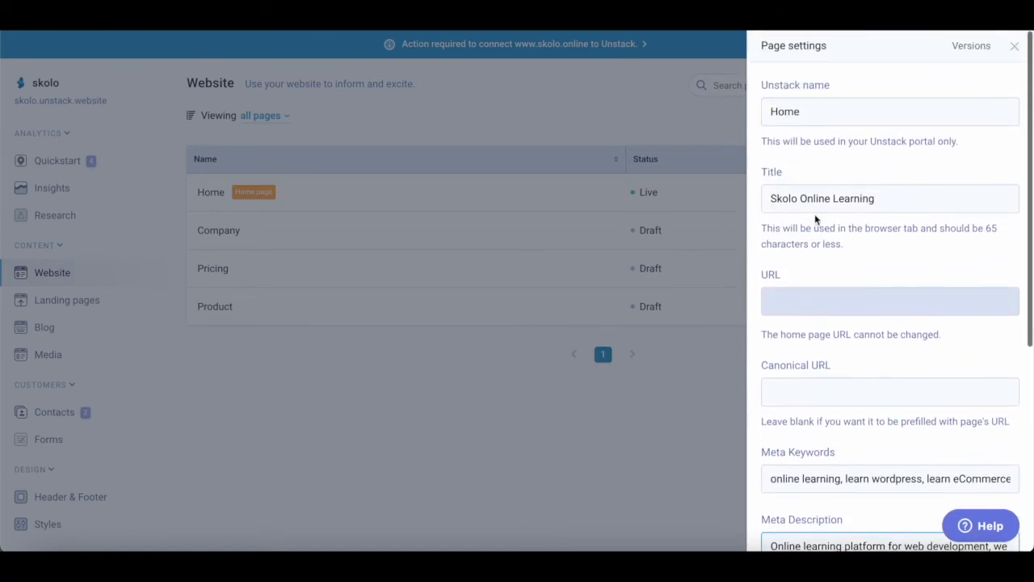
{"action": "left_click", "coordinate": [884, 198]}
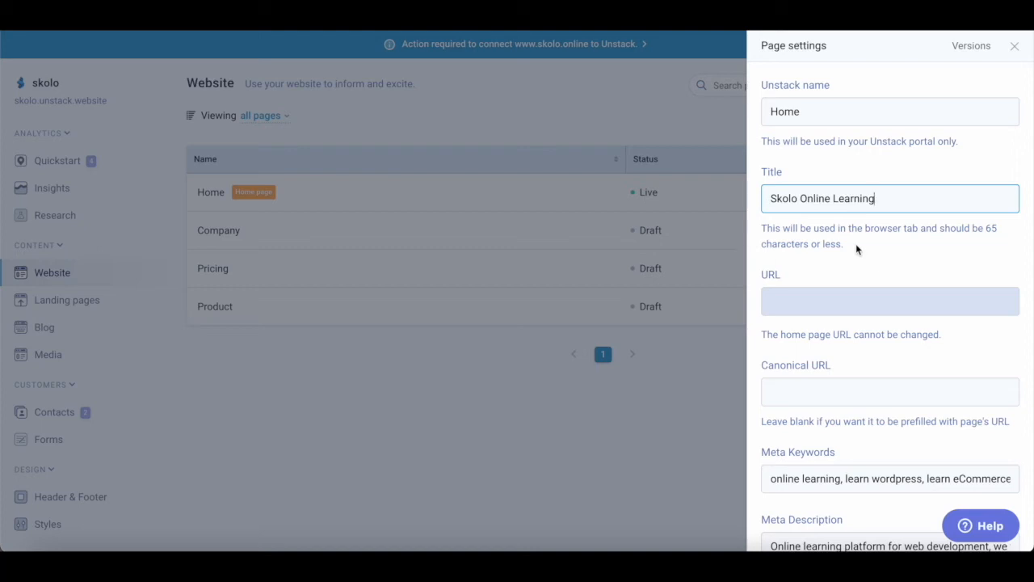
{"action": "left_click_drag", "start_coordinate": [879, 198], "coordinate": [749, 198]}
{"action": "type", "text": "Lear"}
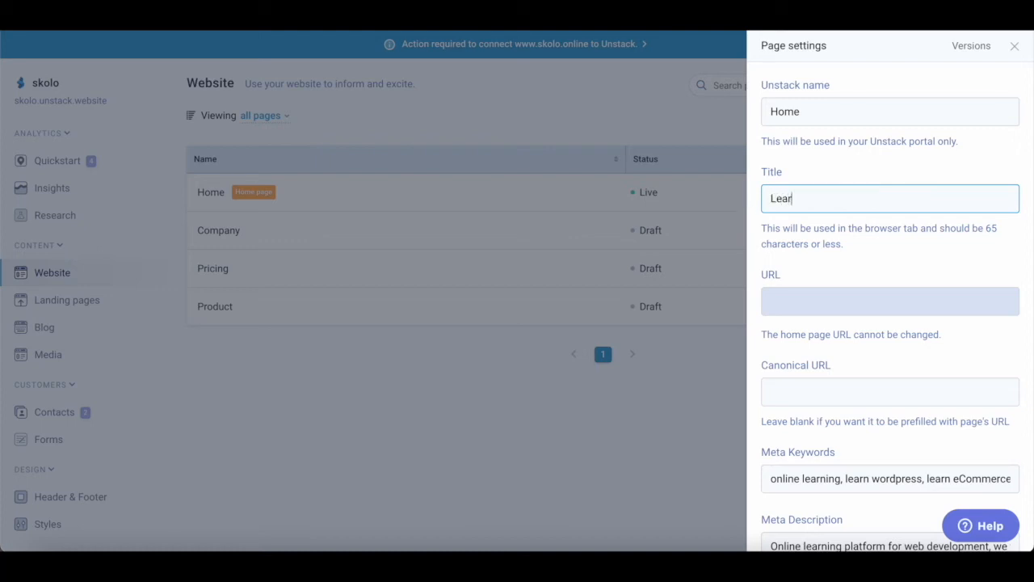
{"action": "type", "text": "n Web Development On"}
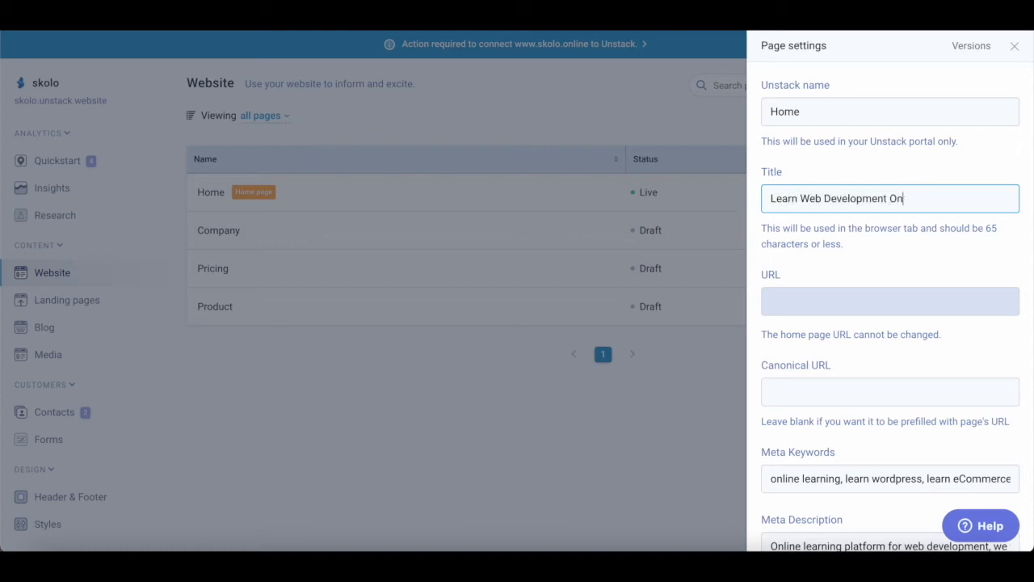
{"action": "type", "text": "line Free"}
{"action": "scroll", "coordinate": [855, 281], "scroll_direction": "down", "scroll_amount": 5}
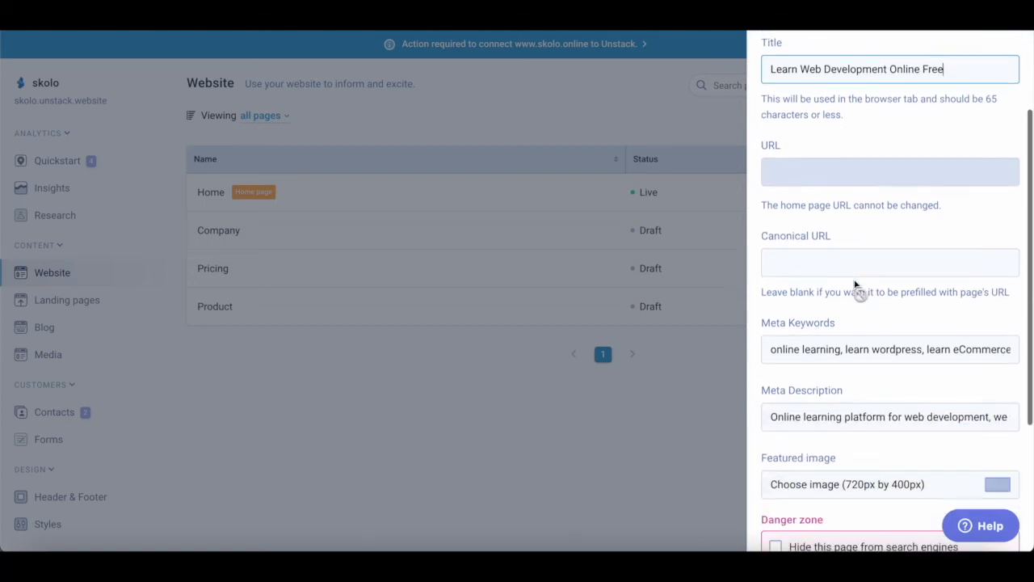
{"action": "scroll", "coordinate": [847, 399], "scroll_direction": "down", "scroll_amount": 2}
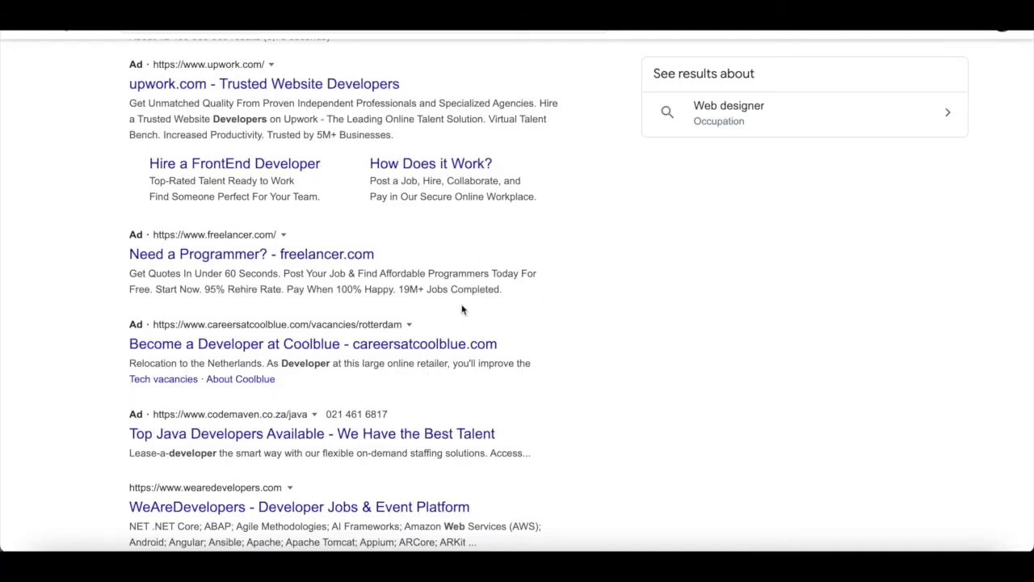
{"action": "scroll", "coordinate": [467, 407], "scroll_direction": "down", "scroll_amount": 3}
{"action": "scroll", "coordinate": [474, 365], "scroll_direction": "up", "scroll_amount": 4}
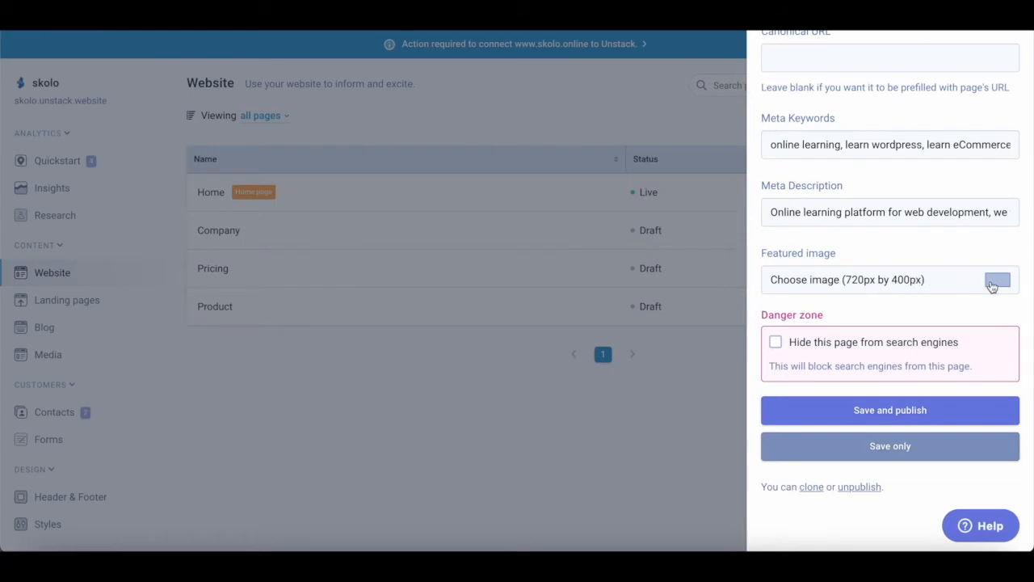
- Save and publish the Home settings, recheck the title, then open Home in the editor
{"action": "scroll", "coordinate": [919, 292], "scroll_direction": "down", "scroll_amount": 1}
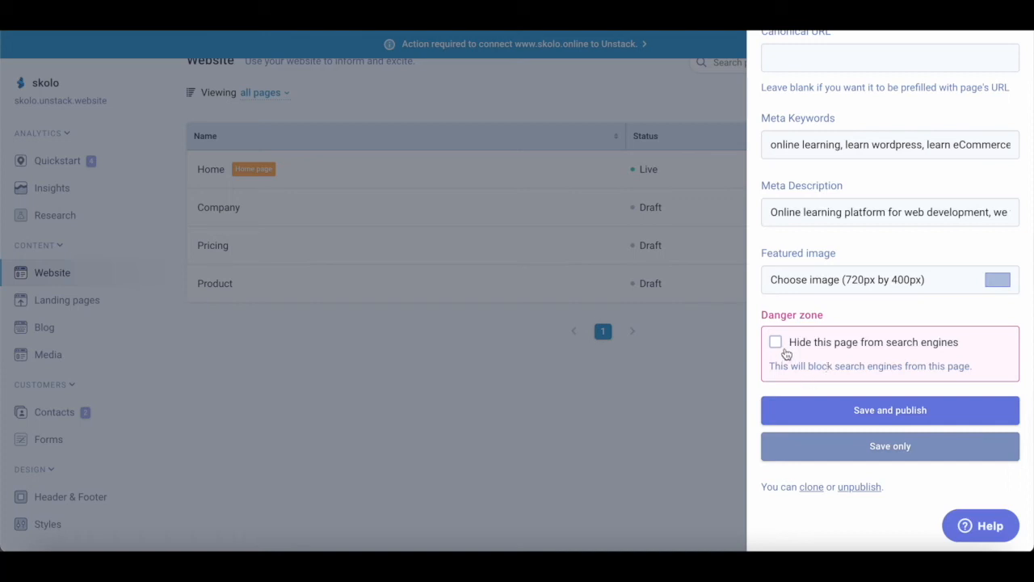
{"action": "left_click", "coordinate": [892, 414]}
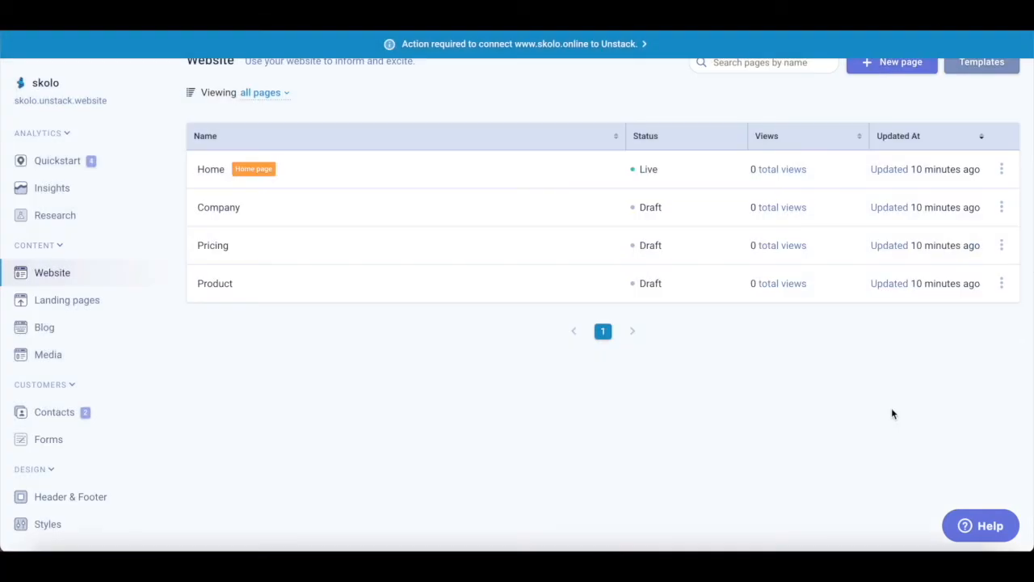
{"action": "left_click", "coordinate": [1002, 170]}
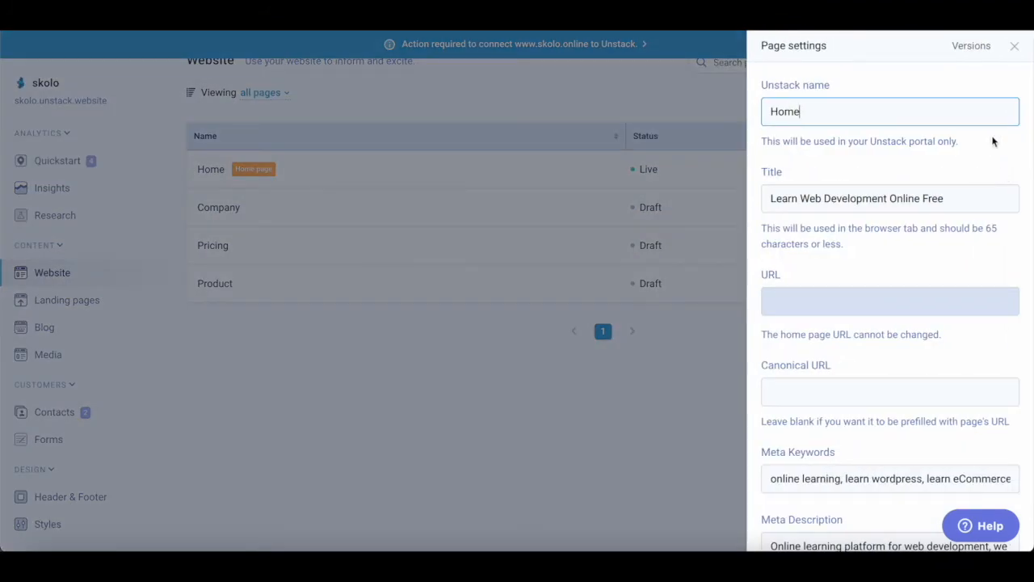
{"action": "left_click", "coordinate": [1014, 47]}
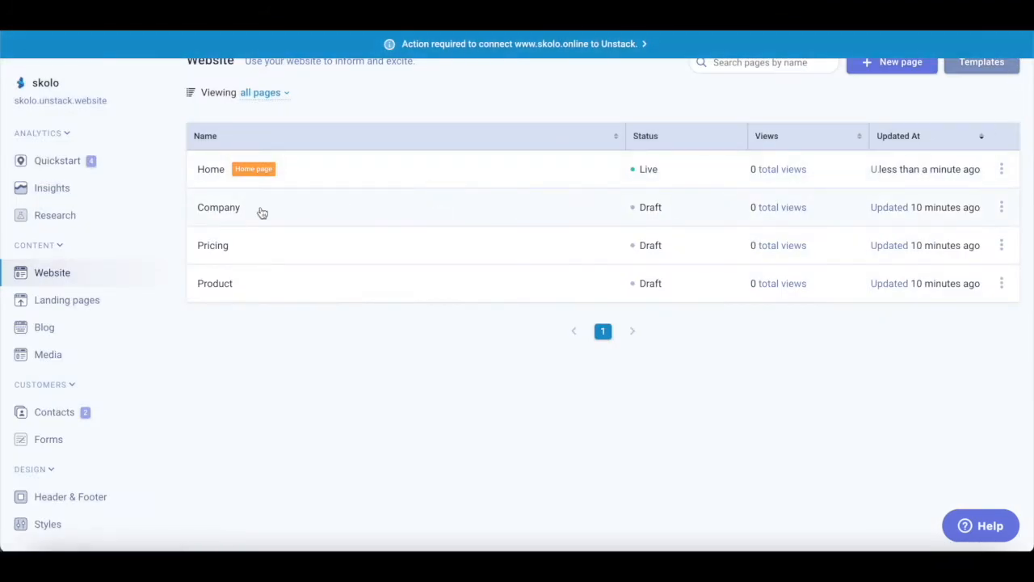
{"action": "left_click", "coordinate": [213, 173]}
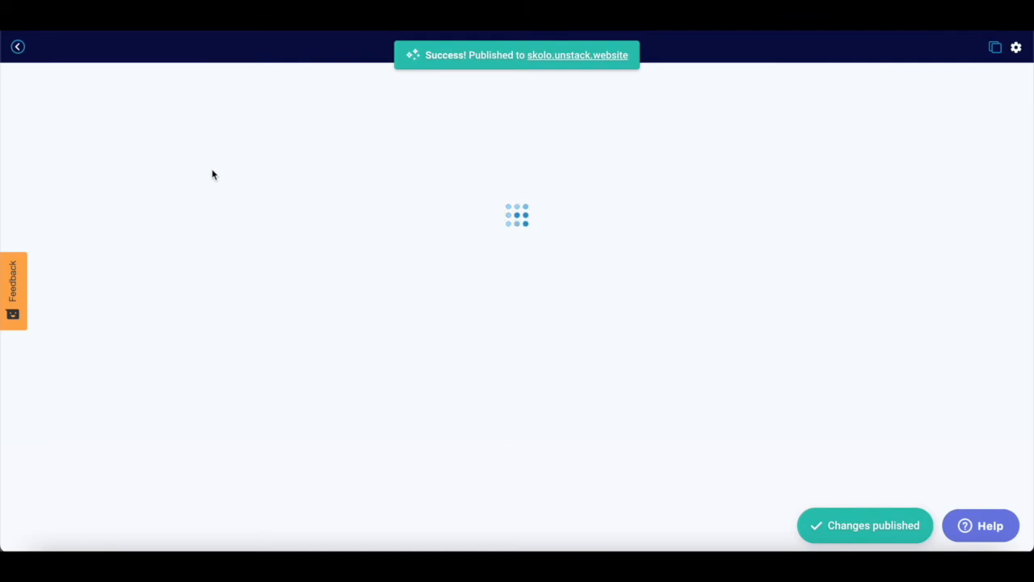
{"action": "scroll", "coordinate": [465, 318], "scroll_direction": "down", "scroll_amount": 8}
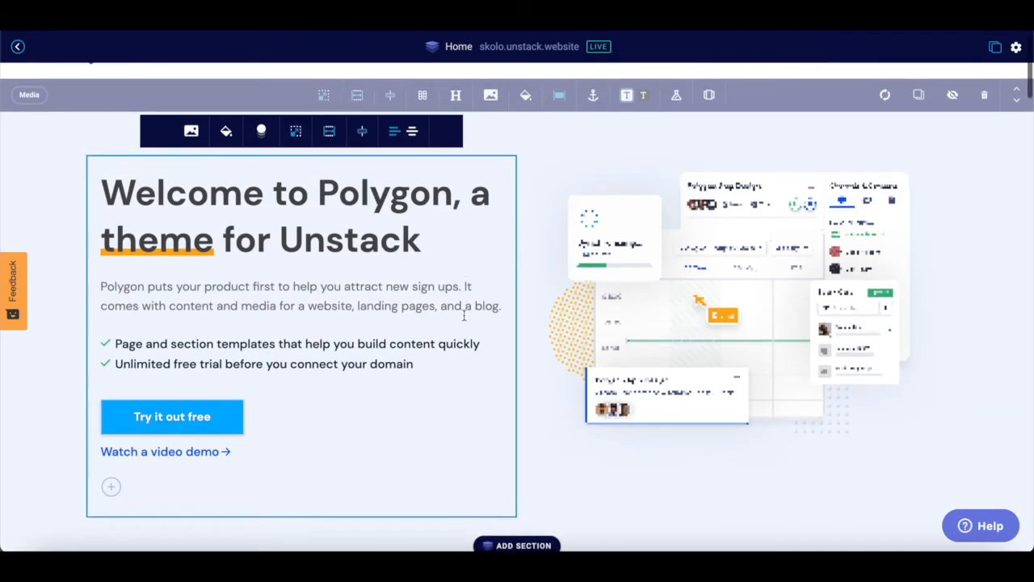
{"action": "scroll", "coordinate": [464, 321], "scroll_direction": "down", "scroll_amount": 10}
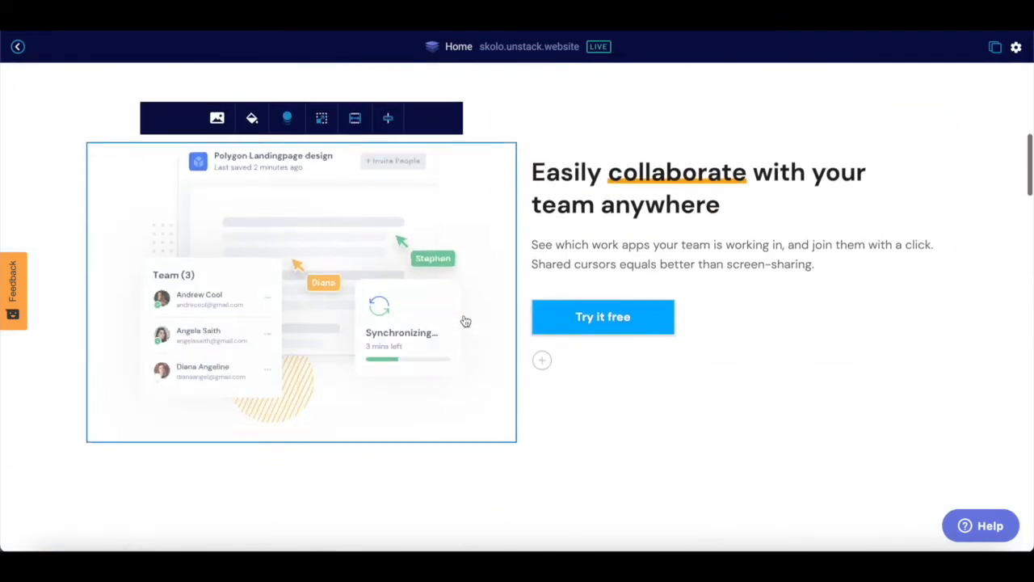
{"action": "scroll", "coordinate": [464, 321], "scroll_direction": "up", "scroll_amount": 6}
{"action": "scroll", "coordinate": [465, 321], "scroll_direction": "up", "scroll_amount": 12}
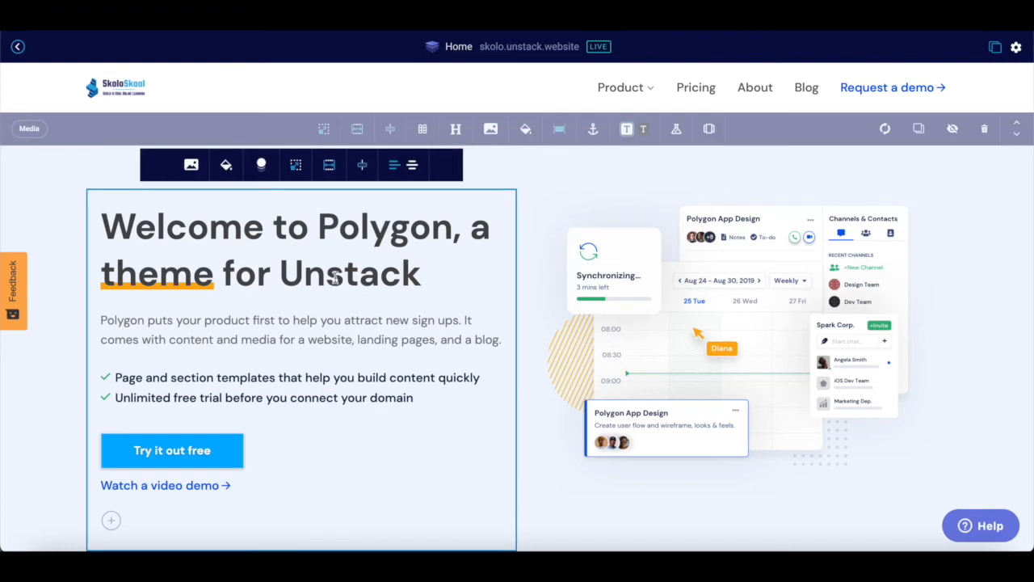
{"action": "scroll", "coordinate": [383, 326], "scroll_direction": "down", "scroll_amount": 1}
{"action": "scroll", "coordinate": [383, 327], "scroll_direction": "down", "scroll_amount": 3}
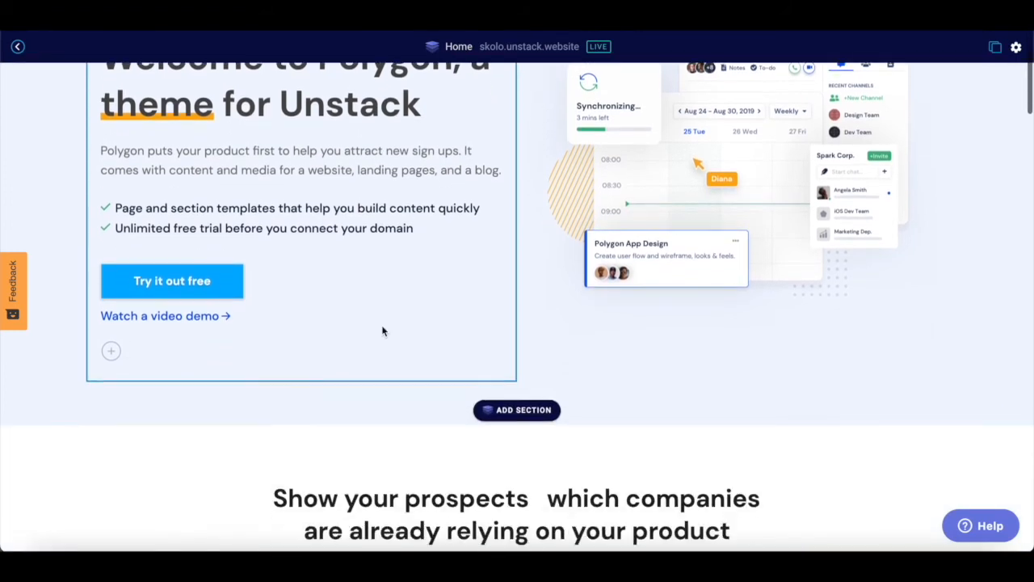
{"action": "scroll", "coordinate": [387, 265], "scroll_direction": "down", "scroll_amount": 10}
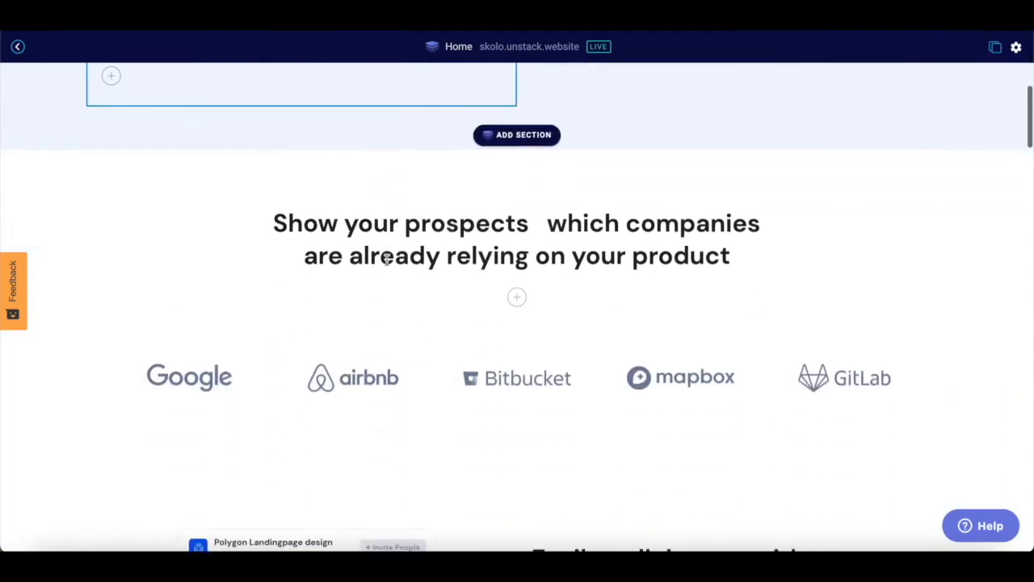
{"action": "scroll", "coordinate": [388, 266], "scroll_direction": "up", "scroll_amount": 4}
{"action": "scroll", "coordinate": [387, 264], "scroll_direction": "up", "scroll_amount": 7}
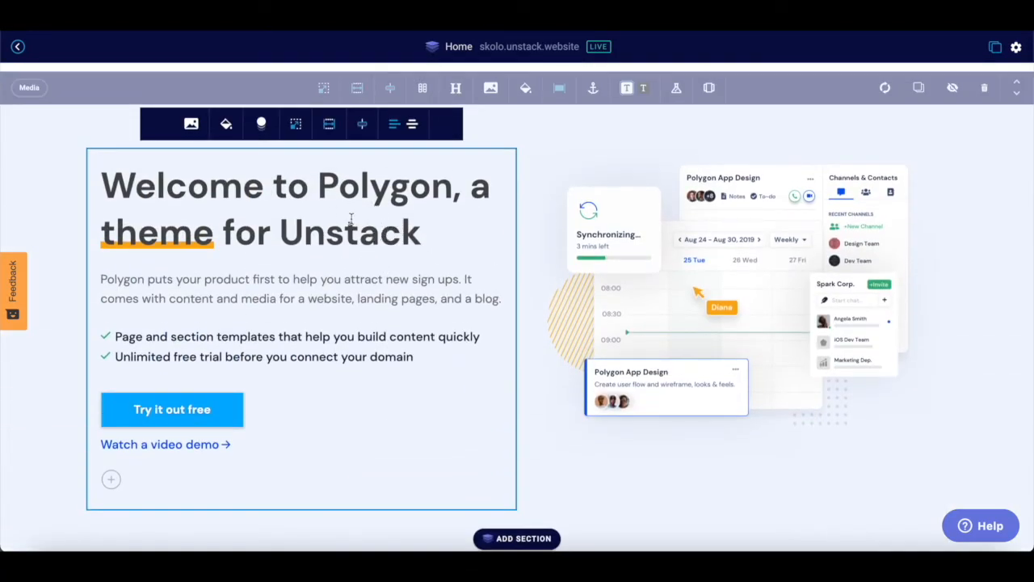
{"action": "left_click", "coordinate": [380, 234]}
- Rewrite the hero heading to 'Online Learning for web development', removing 'theme' and 'for Unstack'
{"action": "left_click", "coordinate": [172, 241]}
{"action": "left_click_drag", "start_coordinate": [102, 185], "coordinate": [490, 191]}
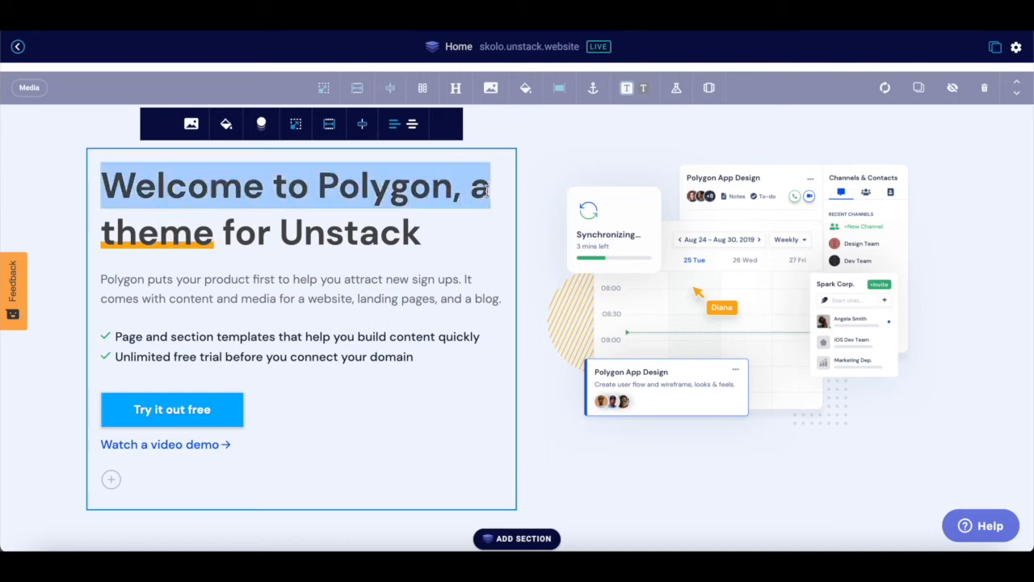
{"action": "type", "text": "S"}
{"action": "type", "text": "kolo On"}
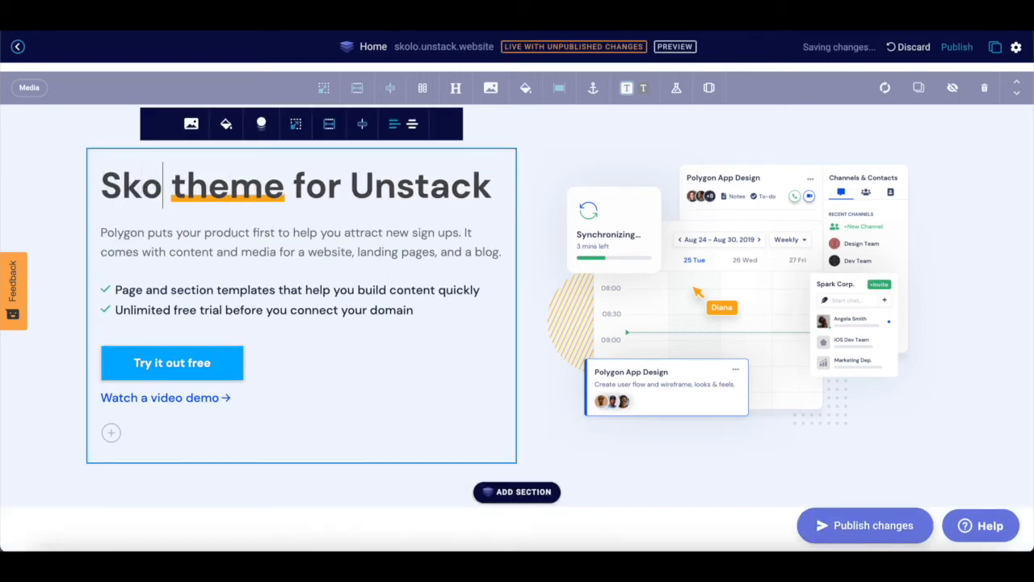
{"action": "key", "text": "BackSpace"}
{"action": "key", "text": "BackSpace"}
{"action": "key", "text": "BackSpace"}
{"action": "key", "text": "BackSpace"}
{"action": "key", "text": "BackSpace"}
{"action": "key", "text": "BackSpace"}
{"action": "key", "text": "BackSpace"}
{"action": "key", "text": "BackSpace"}
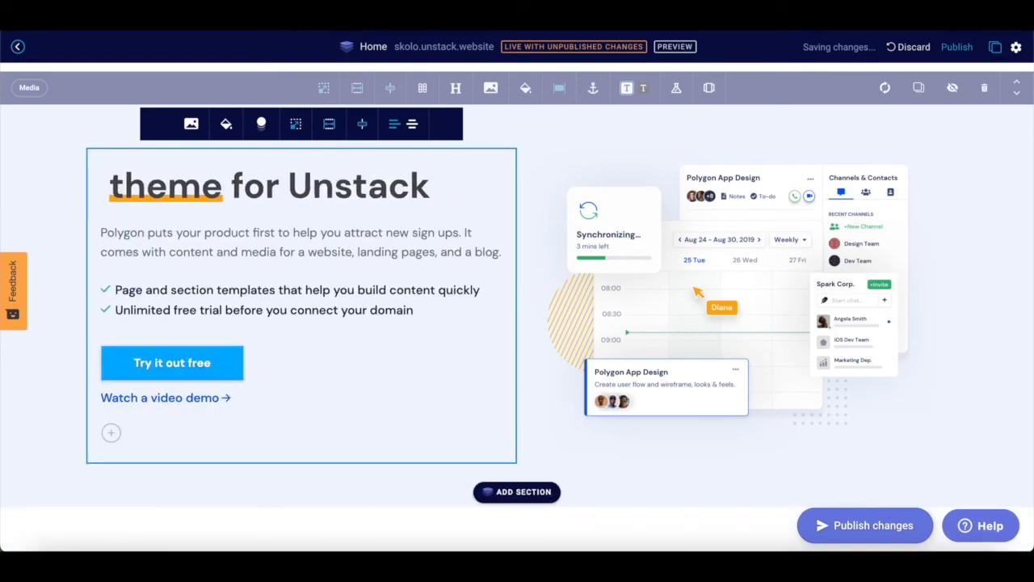
{"action": "type", "text": "Online Le"}
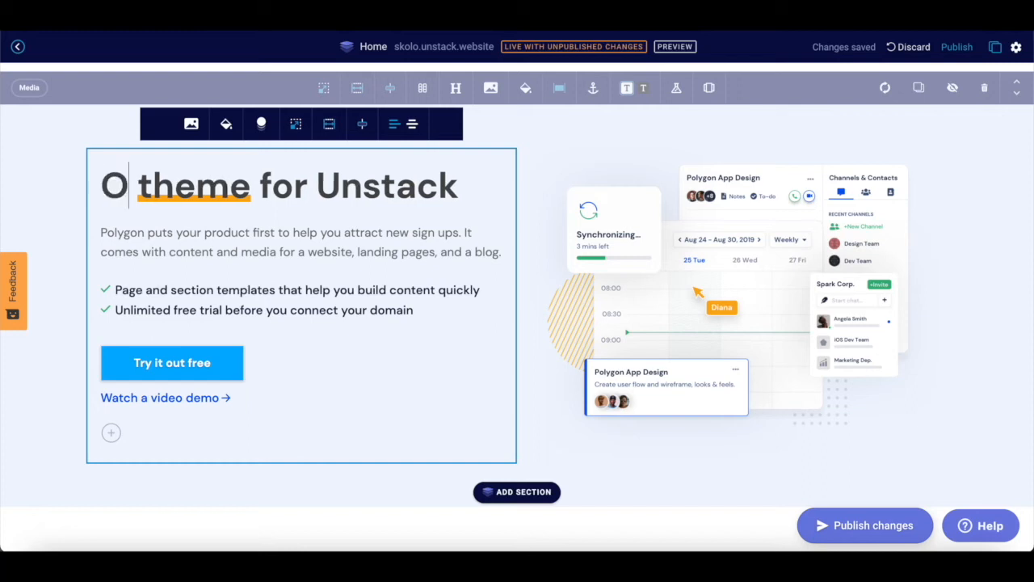
{"action": "type", "text": "arning"}
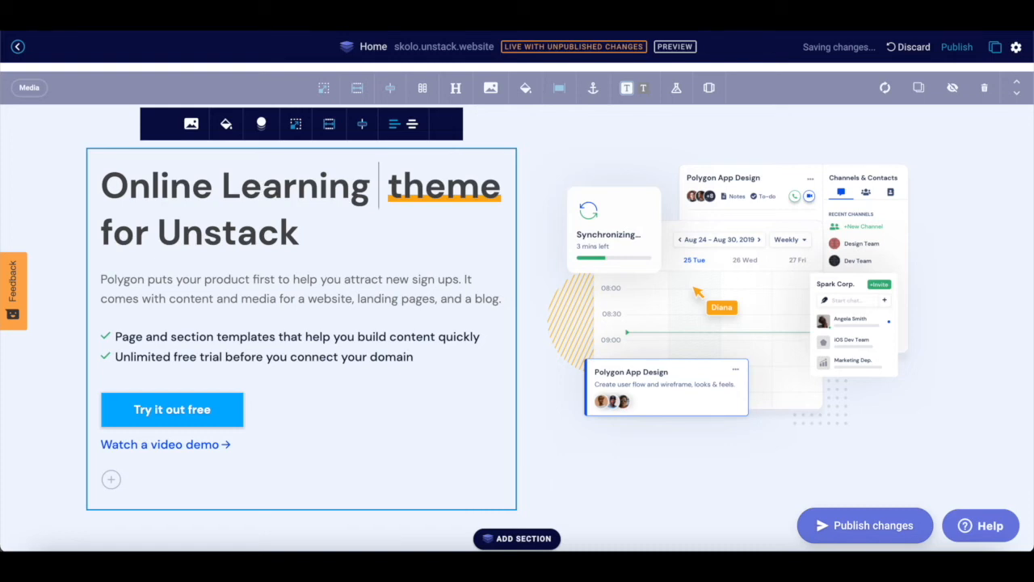
{"action": "type", "text": " for"}
{"action": "left_click_drag", "start_coordinate": [213, 232], "coordinate": [104, 231]}
{"action": "type", "text": "web de"}
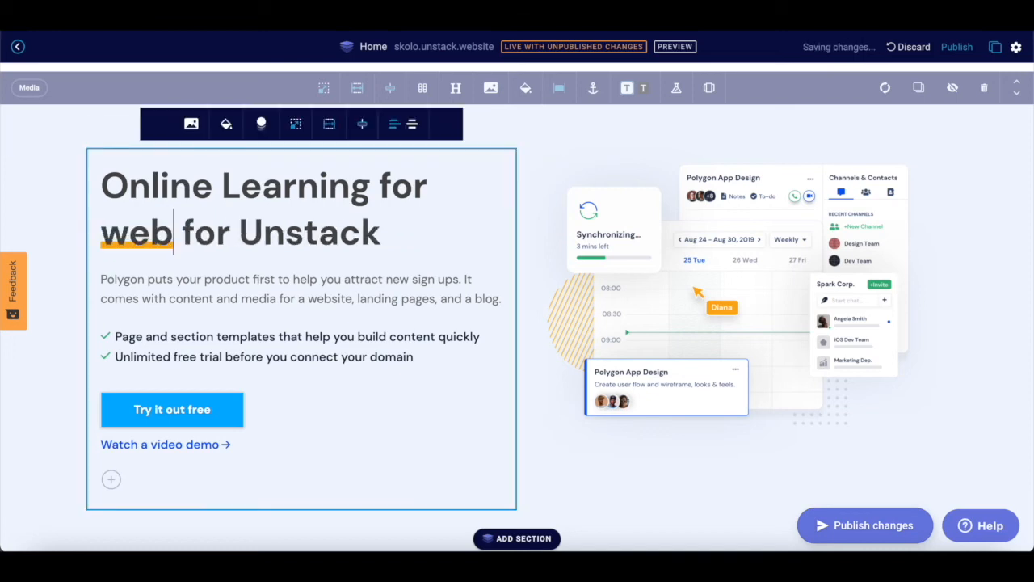
{"action": "type", "text": "velopment"}
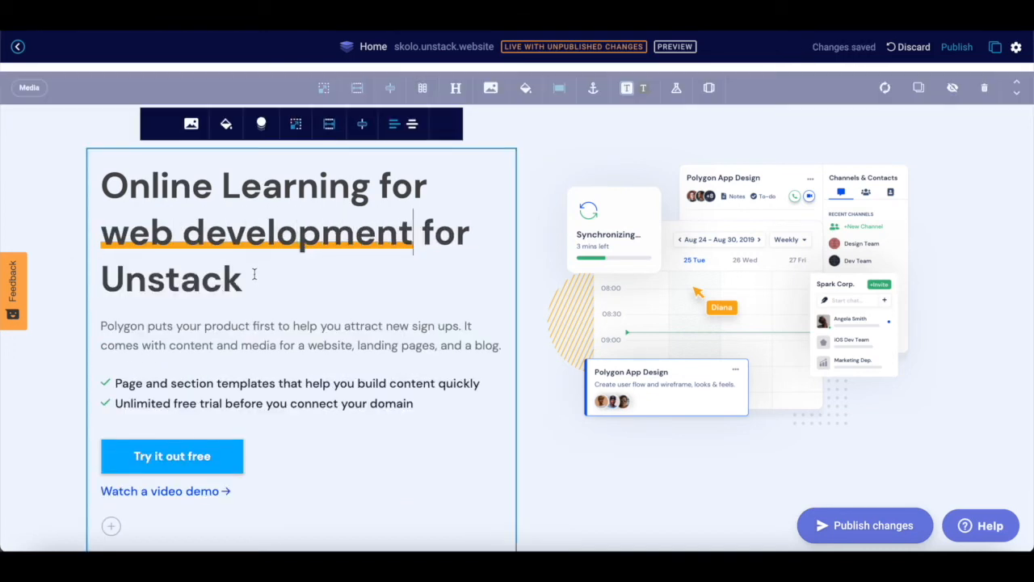
{"action": "left_click_drag", "start_coordinate": [257, 279], "coordinate": [106, 280]}
{"action": "key", "text": "BackSpace"}
{"action": "key", "text": "BackSpace"}
{"action": "key", "text": "BackSpace"}
{"action": "key", "text": "BackSpace"}
{"action": "key", "text": "BackSpace"}
{"action": "key", "text": "BackSpace"}
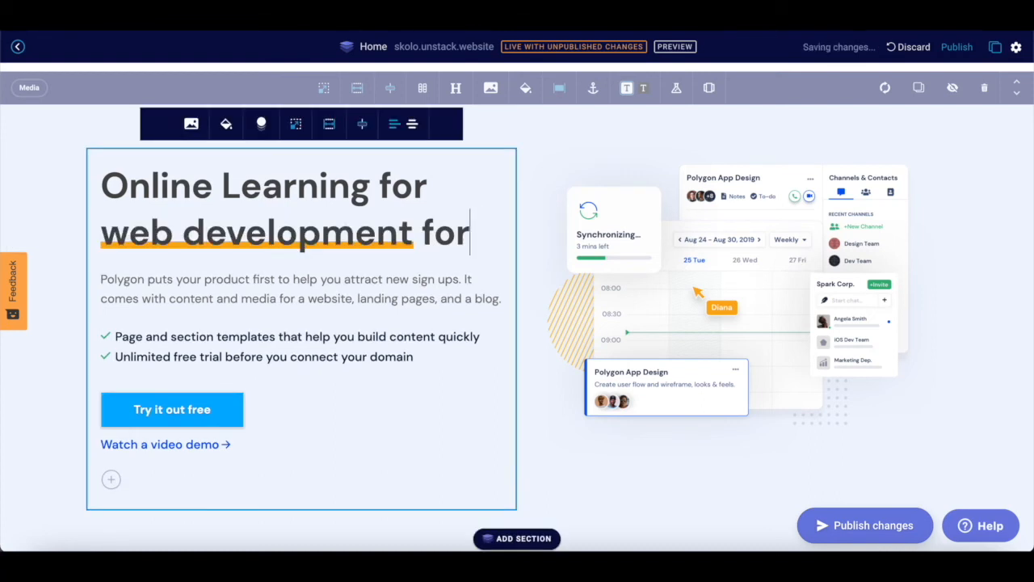
- Select the 'Try it out free' hero button below the description
{"action": "left_click", "coordinate": [171, 285]}
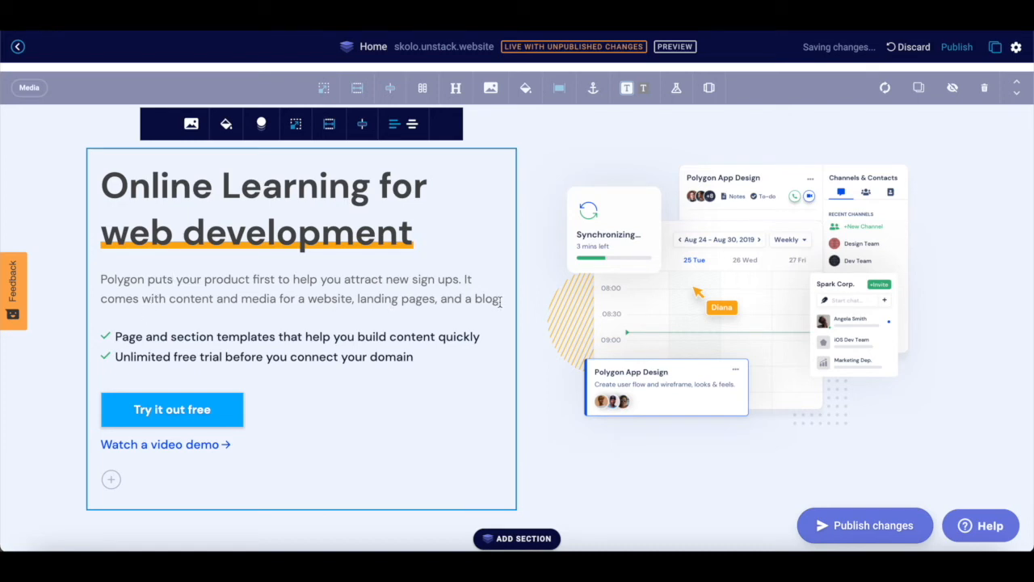
{"action": "scroll", "coordinate": [361, 343], "scroll_direction": "down", "scroll_amount": 2}
{"action": "scroll", "coordinate": [356, 321], "scroll_direction": "down", "scroll_amount": 1}
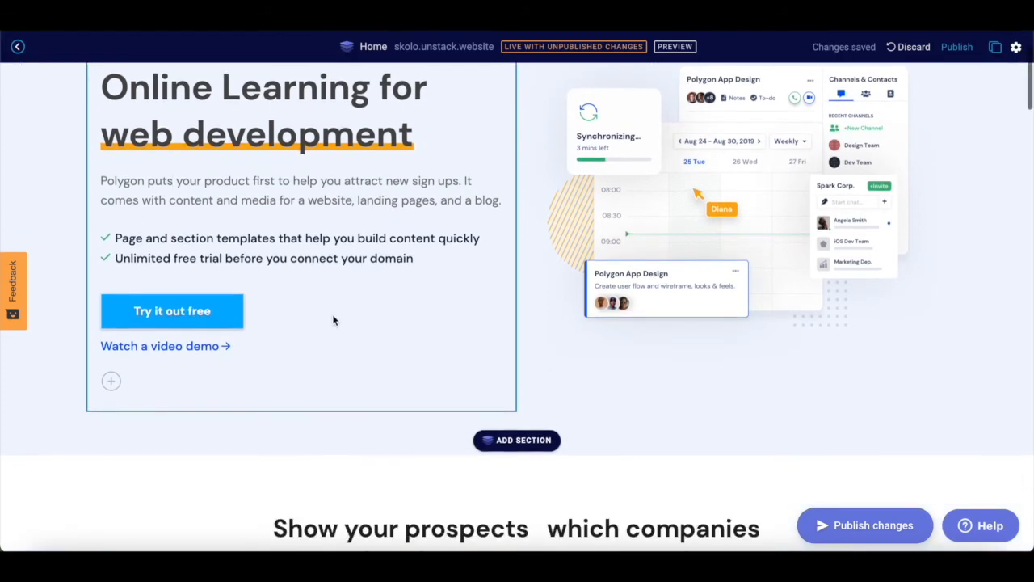
{"action": "left_click", "coordinate": [230, 315]}
- Change the hero button label from 'Try it out free' to '30 day trial'
{"action": "left_click", "coordinate": [221, 315]}
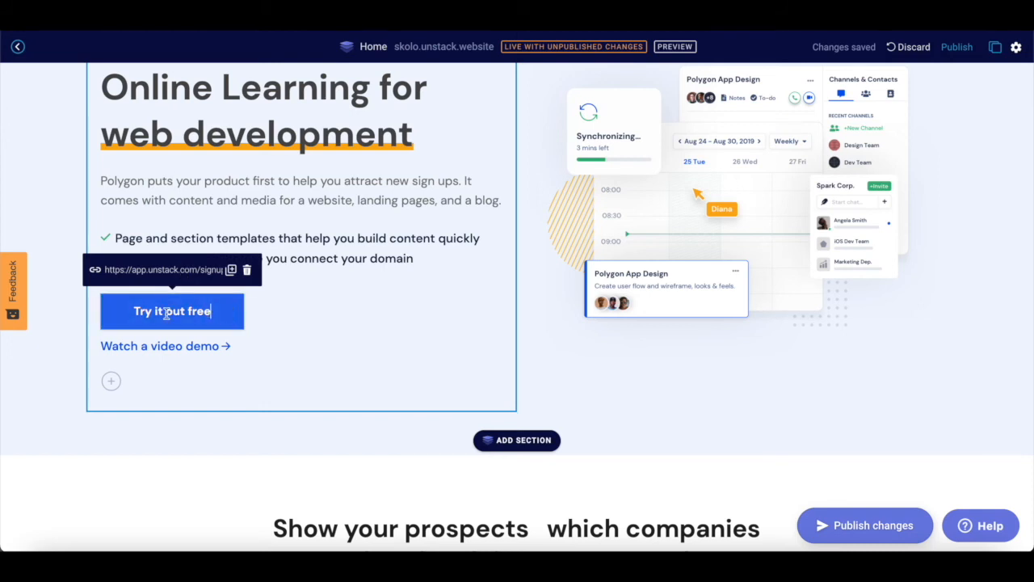
{"action": "left_click_drag", "start_coordinate": [212, 313], "coordinate": [129, 314]}
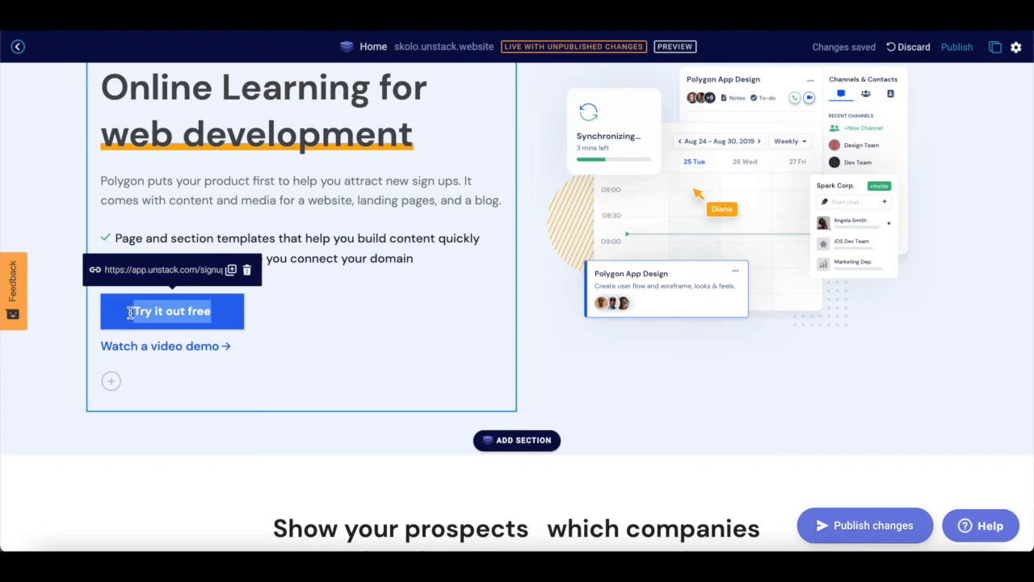
{"action": "type", "text": "30"}
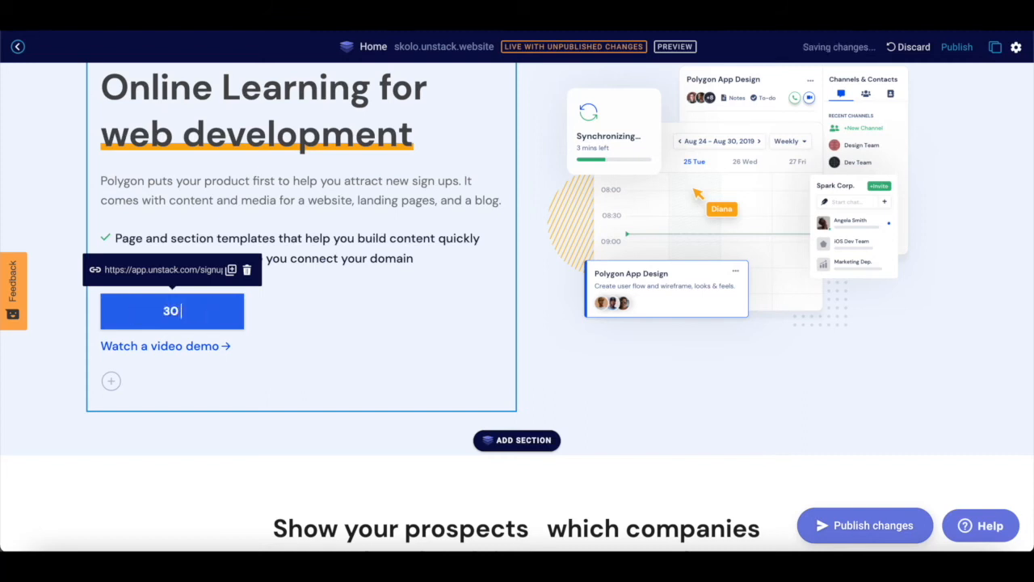
{"action": "type", "text": " day trial"}
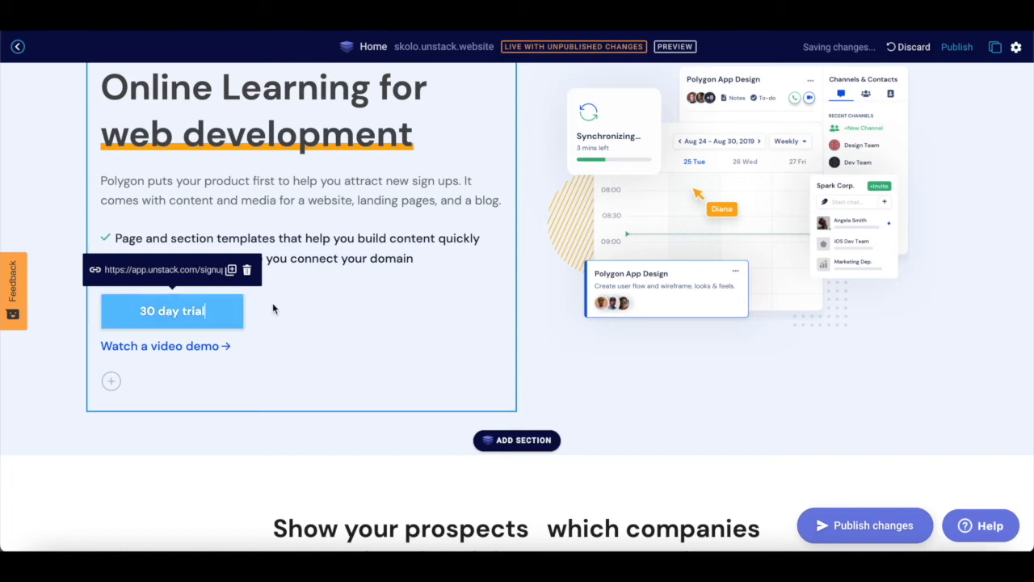
{"action": "scroll", "coordinate": [293, 343], "scroll_direction": "down", "scroll_amount": 2}
{"action": "scroll", "coordinate": [293, 344], "scroll_direction": "up", "scroll_amount": 1}
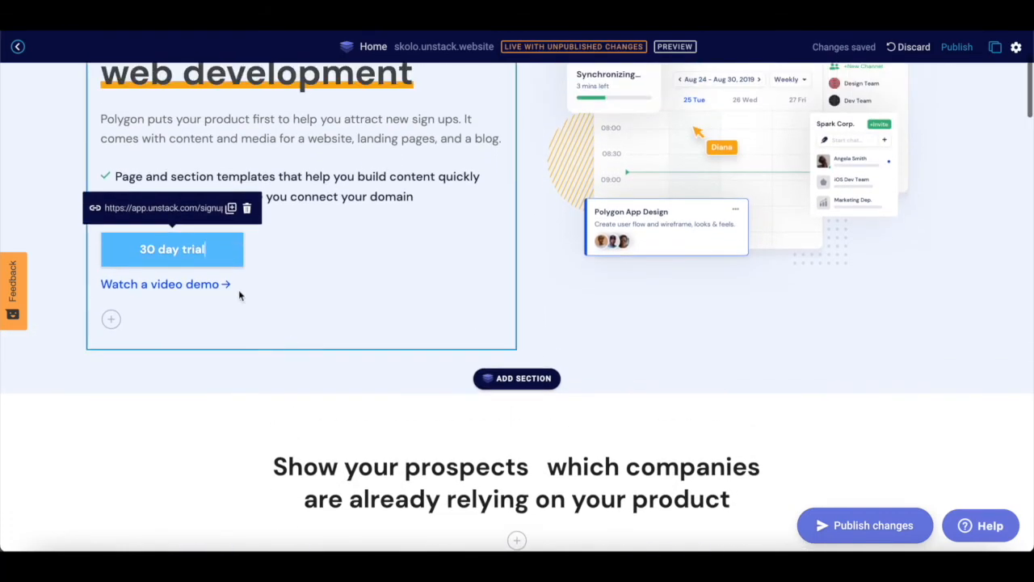
{"action": "mouse_move", "coordinate": [211, 286]}
{"action": "left_click", "coordinate": [233, 249]}
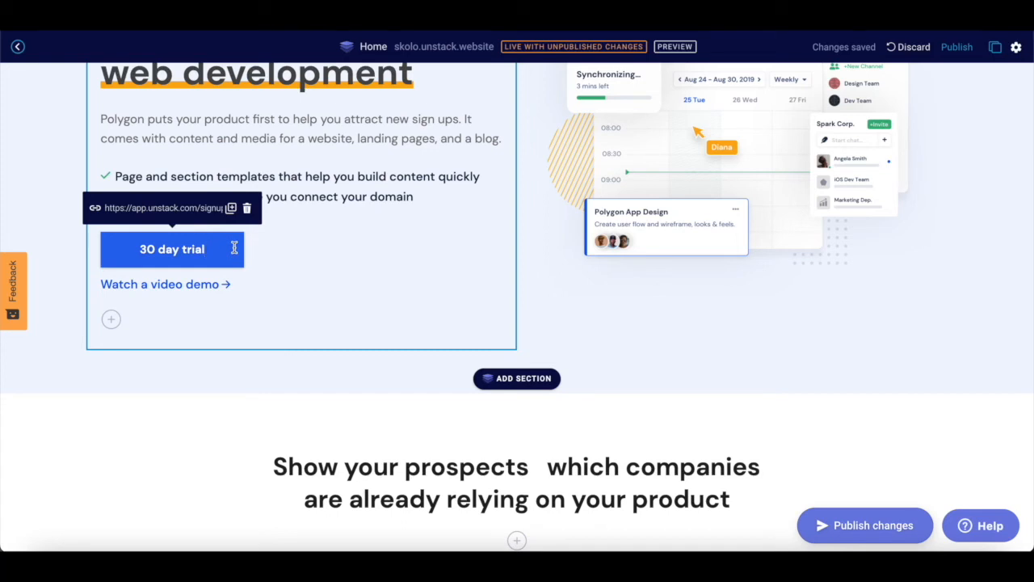
{"action": "left_click_drag", "start_coordinate": [138, 209], "coordinate": [167, 209]}
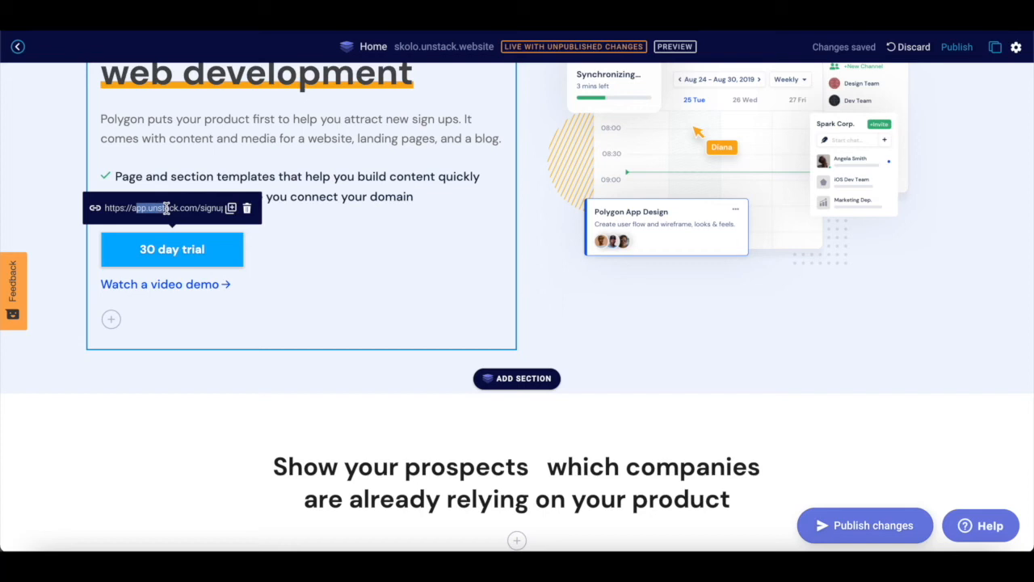
{"action": "left_click", "coordinate": [165, 207]}
{"action": "key", "text": "Right"}
{"action": "key", "text": "Right"}
{"action": "key", "text": "Right"}
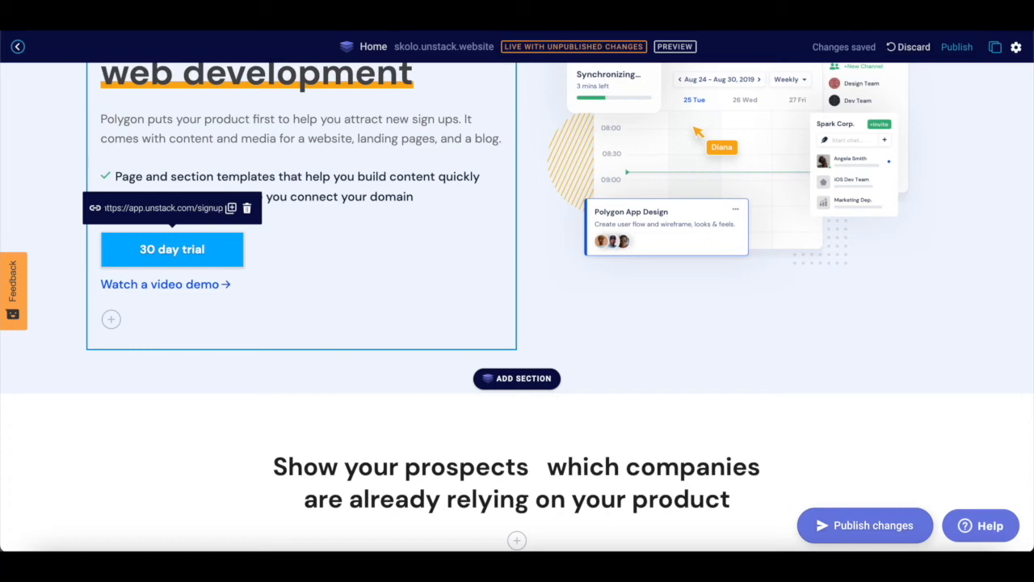
{"action": "key", "text": "BackSpace"}
{"action": "key", "text": "BackSpace"}
{"action": "key", "text": "BackSpace"}
{"action": "key", "text": "BackSpace"}
{"action": "key", "text": "BackSpace"}
{"action": "key", "text": "BackSpace"}
{"action": "key", "text": "BackSpace"}
{"action": "key", "text": "BackSpace"}
{"action": "key", "text": "BackSpace"}
{"action": "key", "text": "BackSpace"}
{"action": "key", "text": "BackSpace"}
{"action": "key", "text": "BackSpace"}
{"action": "key", "text": "BackSpace"}
{"action": "key", "text": "BackSpace"}
{"action": "key", "text": "BackSpace"}
{"action": "key", "text": "BackSpace"}
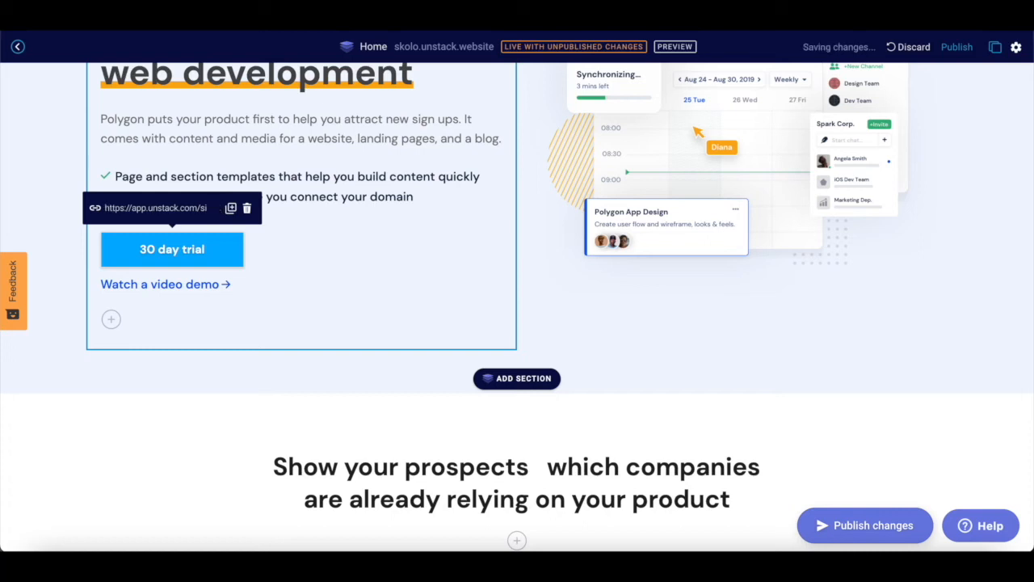
{"action": "key", "text": "BackSpace"}
{"action": "key", "text": "BackSpace"}
{"action": "key", "text": "BackSpace"}
{"action": "key", "text": "BackSpace"}
{"action": "key", "text": "BackSpace"}
{"action": "key", "text": "BackSpace"}
{"action": "type", "text": "skolo.cnline"}
{"action": "triple_click", "coordinate": [210, 249]}
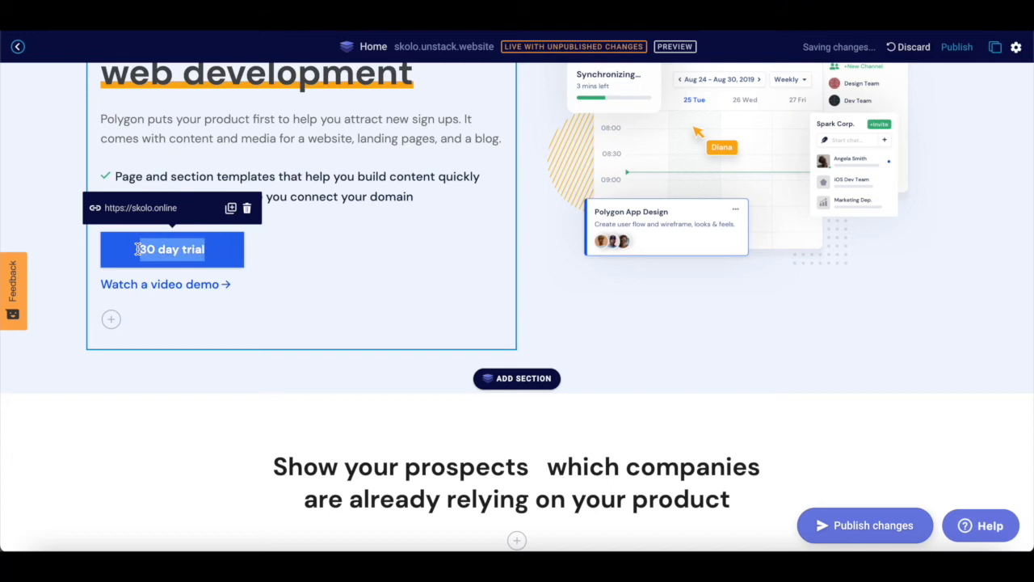
{"action": "type", "text": "Start learning"}
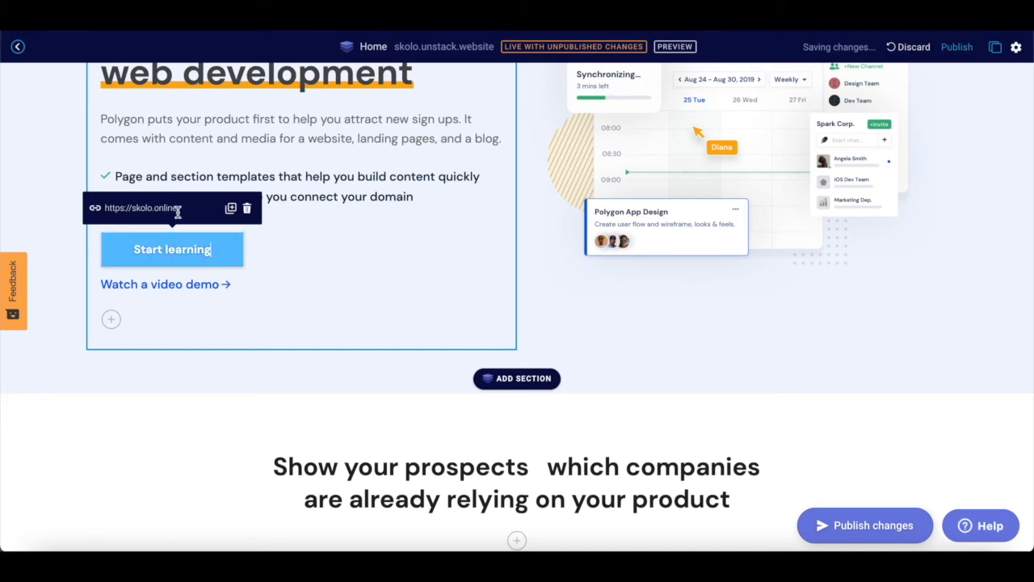
{"action": "mouse_move", "coordinate": [179, 292]}
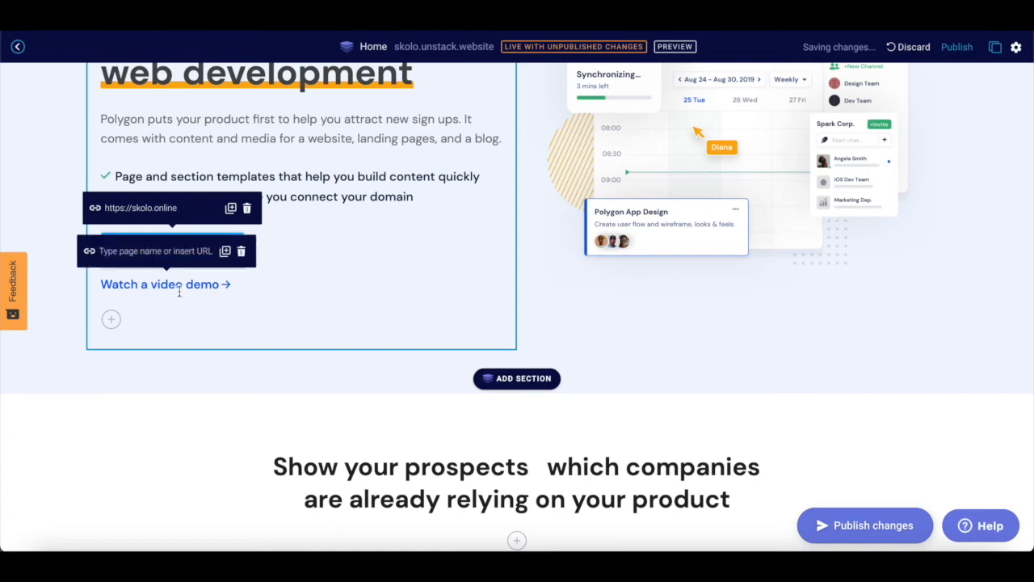
{"action": "left_click", "coordinate": [174, 253]}
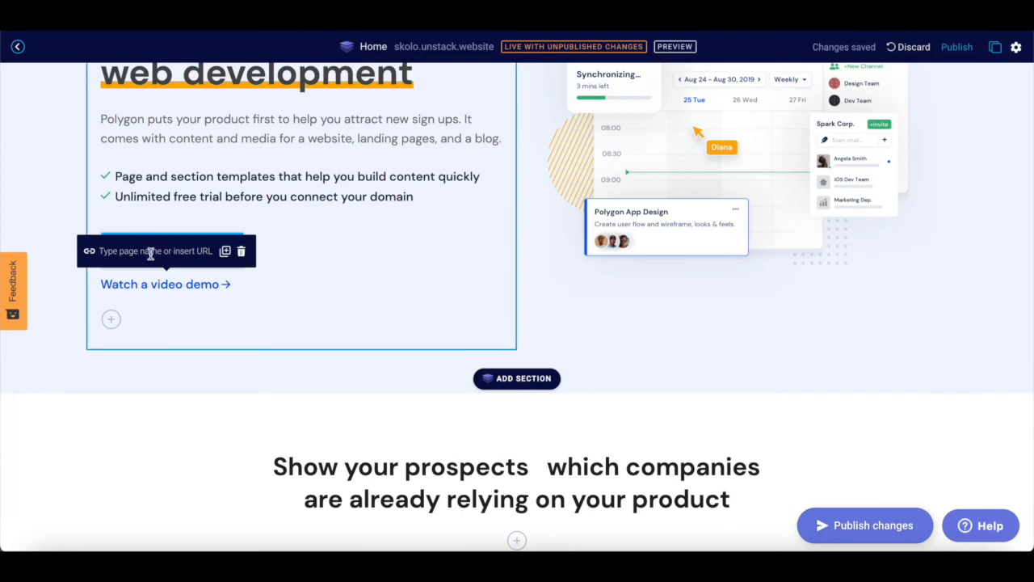
{"action": "type", "text": "https://youtube.com"}
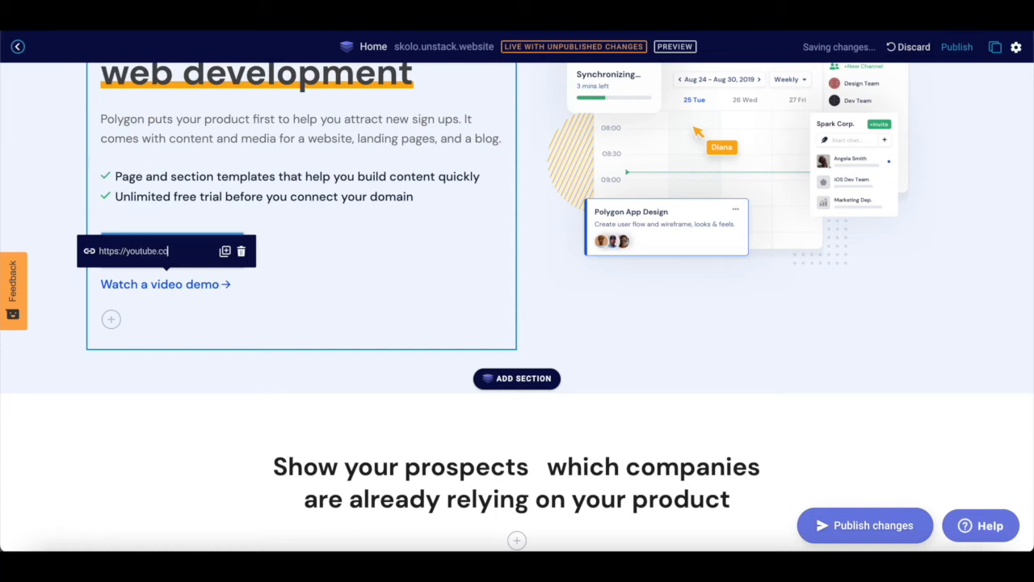
{"action": "left_click", "coordinate": [383, 292]}
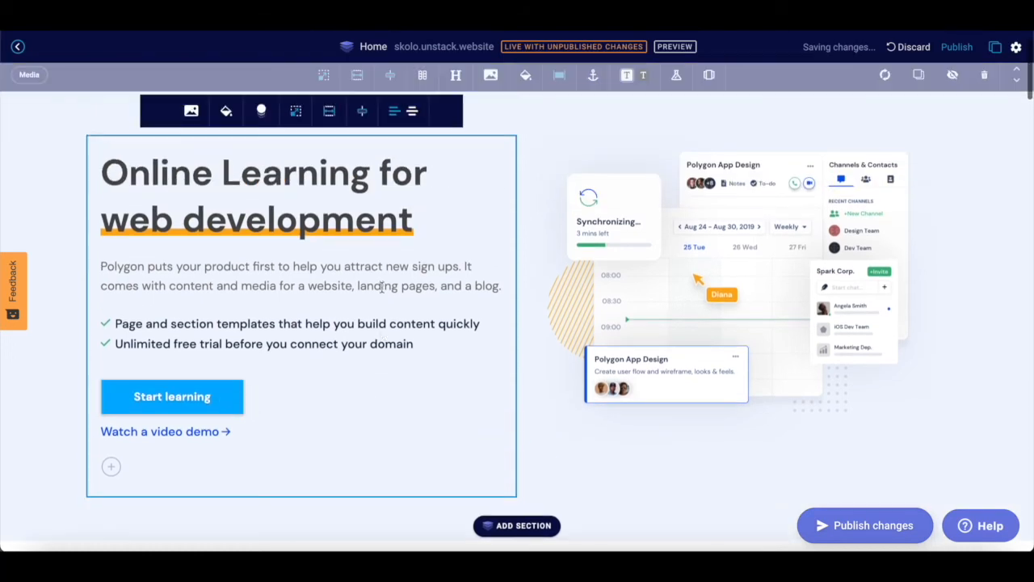
{"action": "left_click", "coordinate": [738, 202]}
{"action": "left_click", "coordinate": [739, 202]}
- Choose Unsplash under Stock media in the My media library
{"action": "scroll", "coordinate": [750, 241], "scroll_direction": "down", "scroll_amount": 1}
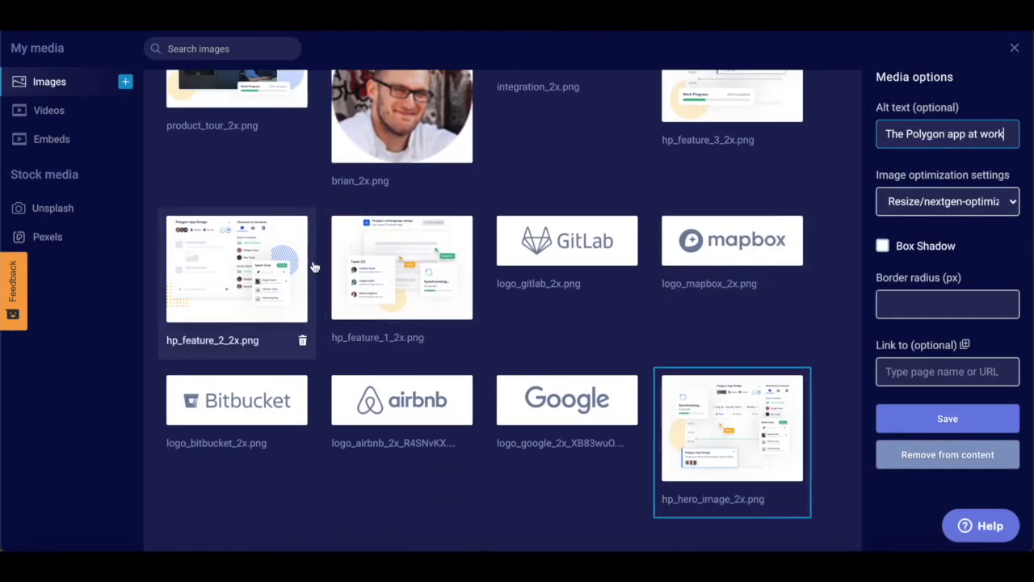
{"action": "scroll", "coordinate": [279, 235], "scroll_direction": "up", "scroll_amount": 2}
{"action": "scroll", "coordinate": [272, 237], "scroll_direction": "down", "scroll_amount": 2}
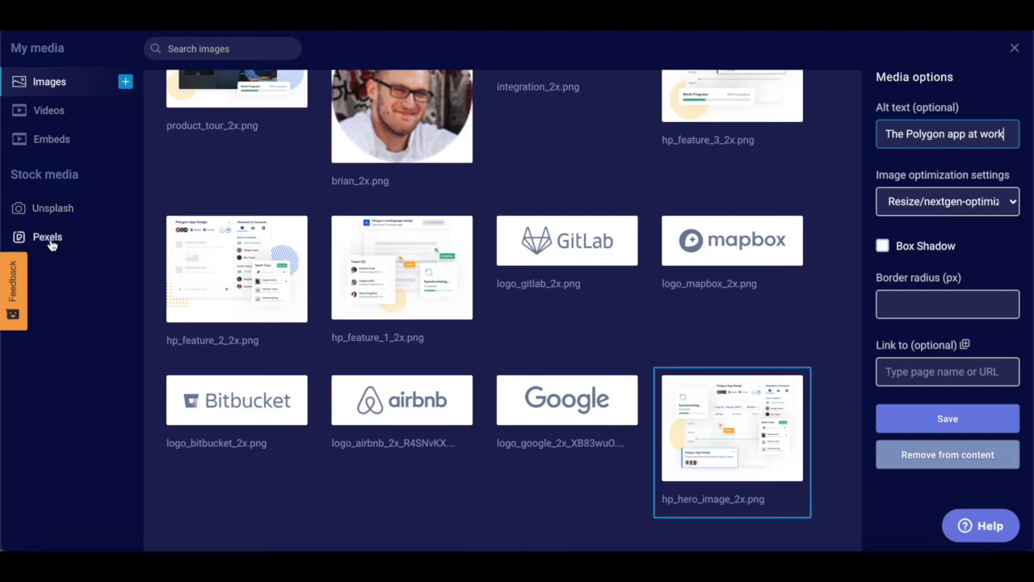
{"action": "left_click", "coordinate": [50, 215]}
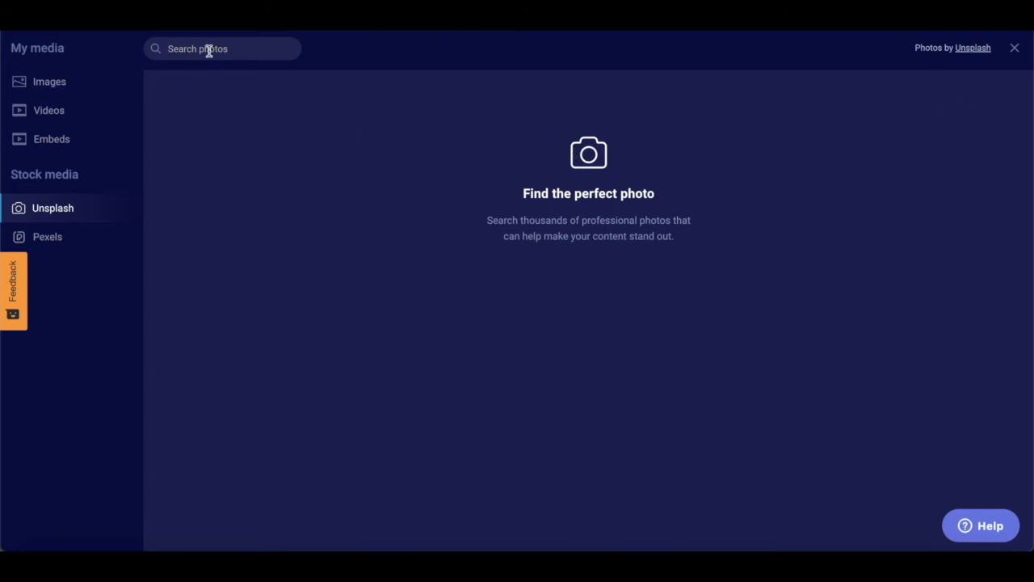
- Search Unsplash for 'web development' and save the laptops photo with alt text 'Learn Online Web Development'
{"action": "type", "text": "web development"}
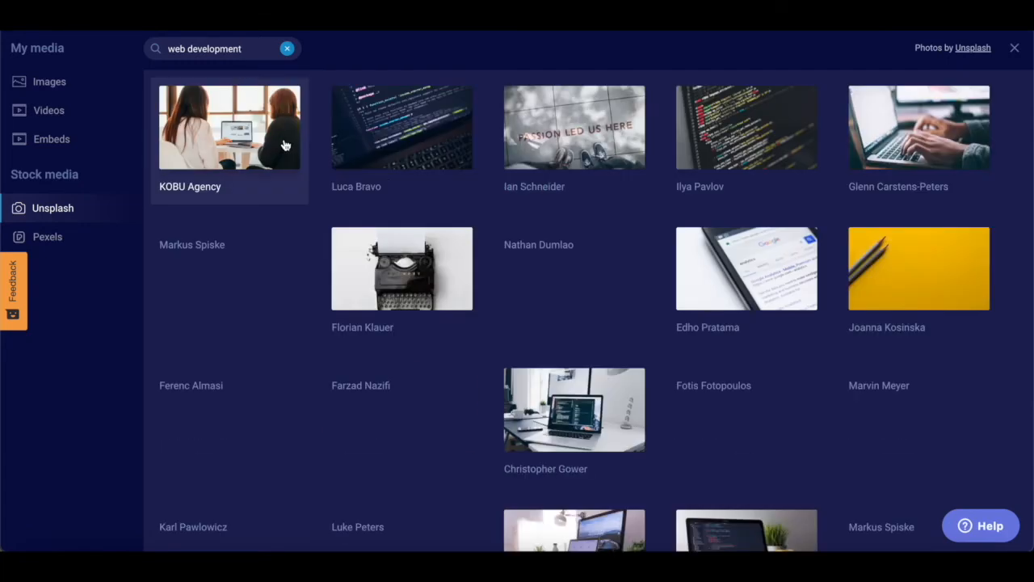
{"action": "scroll", "coordinate": [431, 296], "scroll_direction": "down", "scroll_amount": 2}
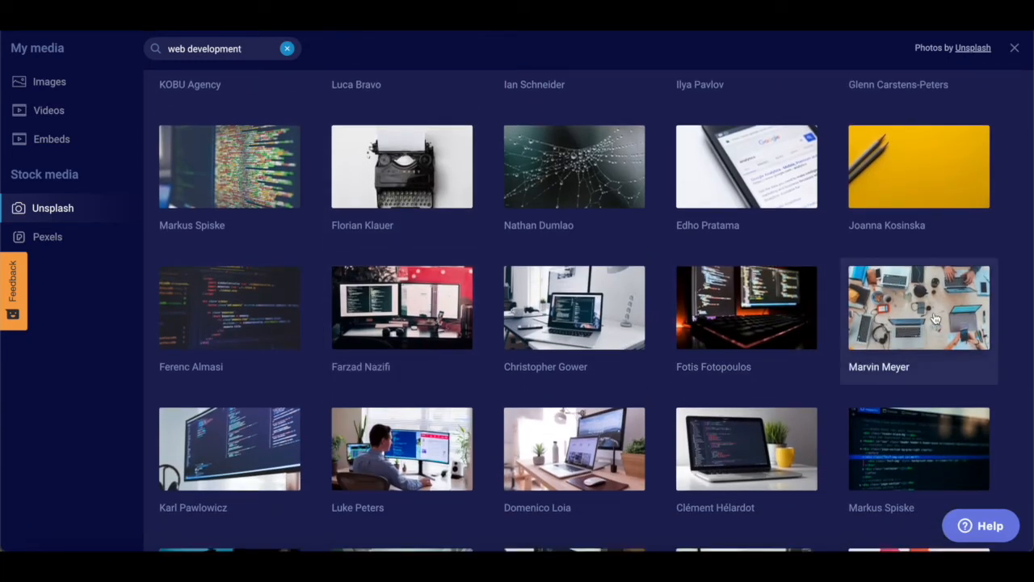
{"action": "left_click", "coordinate": [933, 317]}
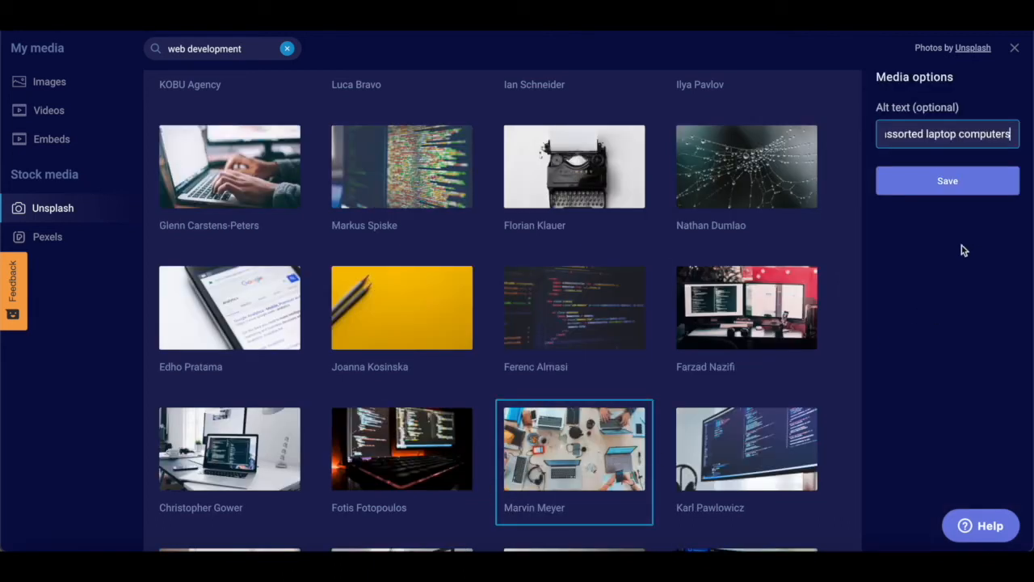
{"action": "left_click_drag", "start_coordinate": [1010, 132], "coordinate": [838, 143]}
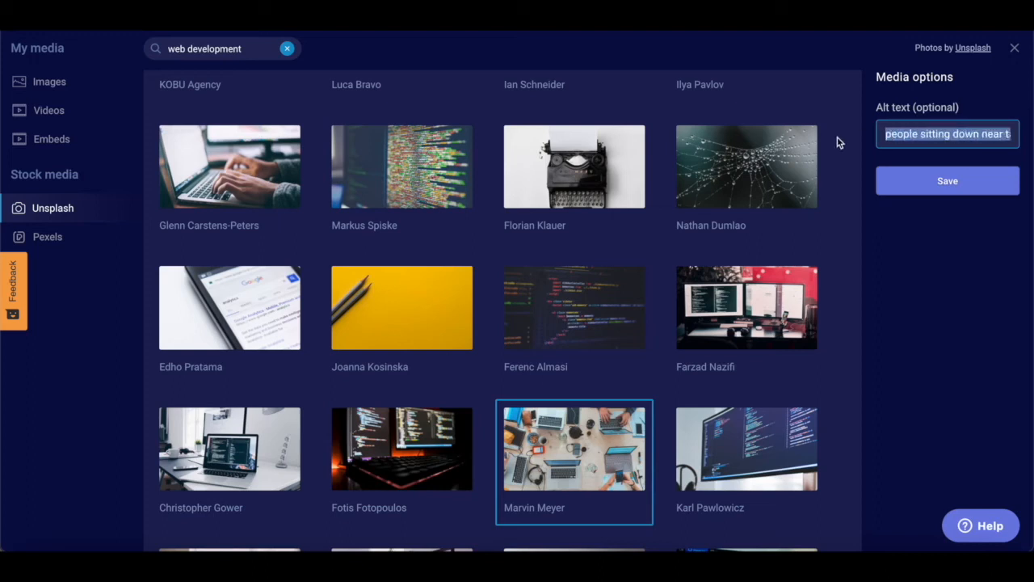
{"action": "type", "text": "Lea"}
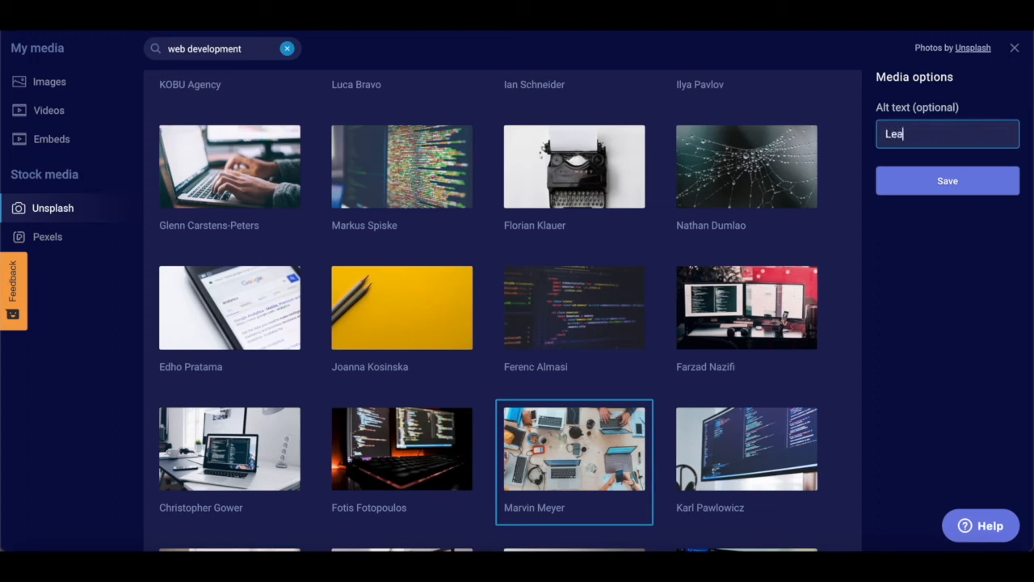
{"action": "type", "text": "rn Online Sl"}
{"action": "key", "text": "BackSpace"}
{"action": "type", "text": "Web Development"}
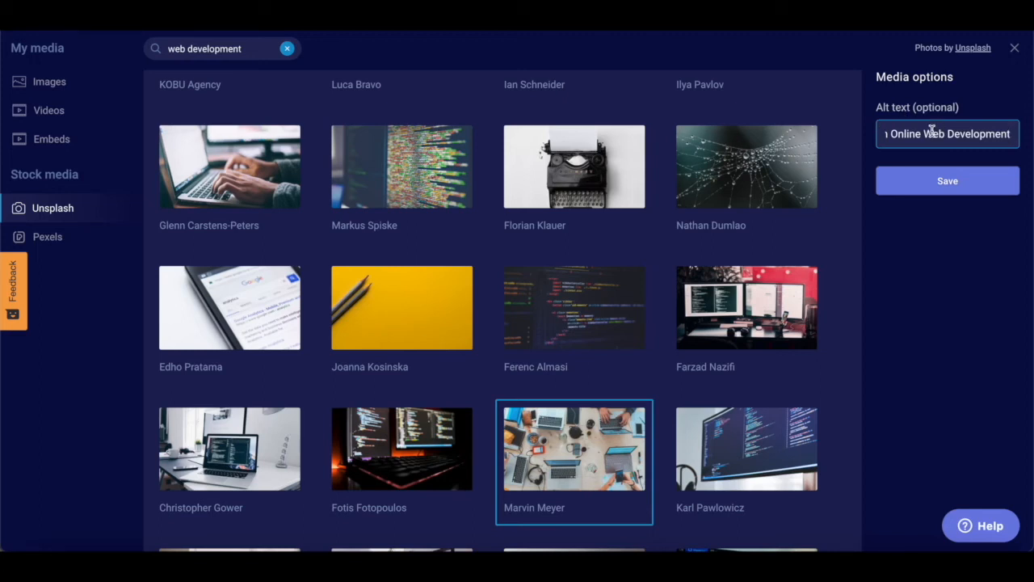
{"action": "left_click", "coordinate": [944, 180]}
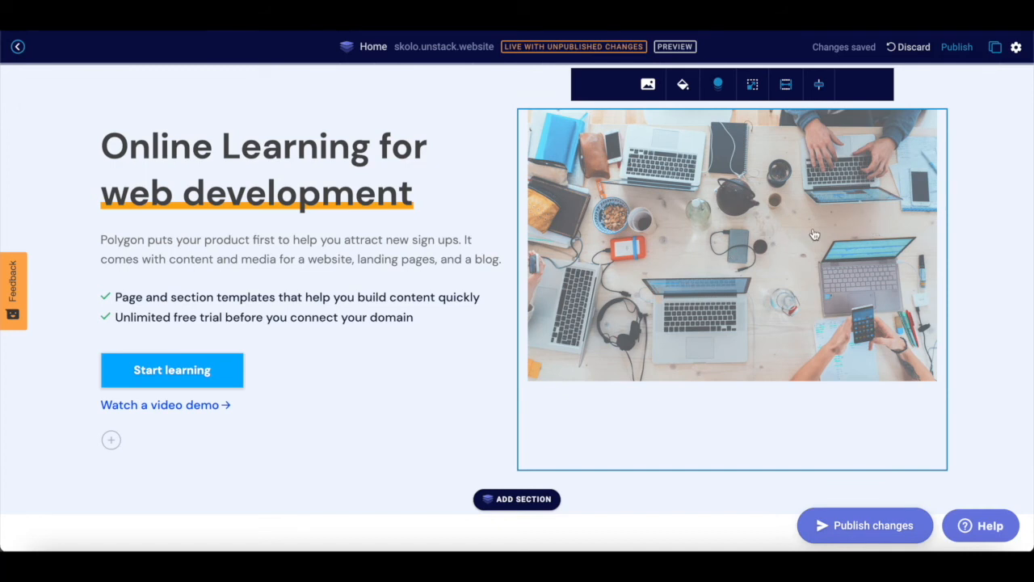
- Replace the Logos section heading with 'We are not the only ones excited about Skolo'
{"action": "scroll", "coordinate": [815, 234], "scroll_direction": "down", "scroll_amount": 1}
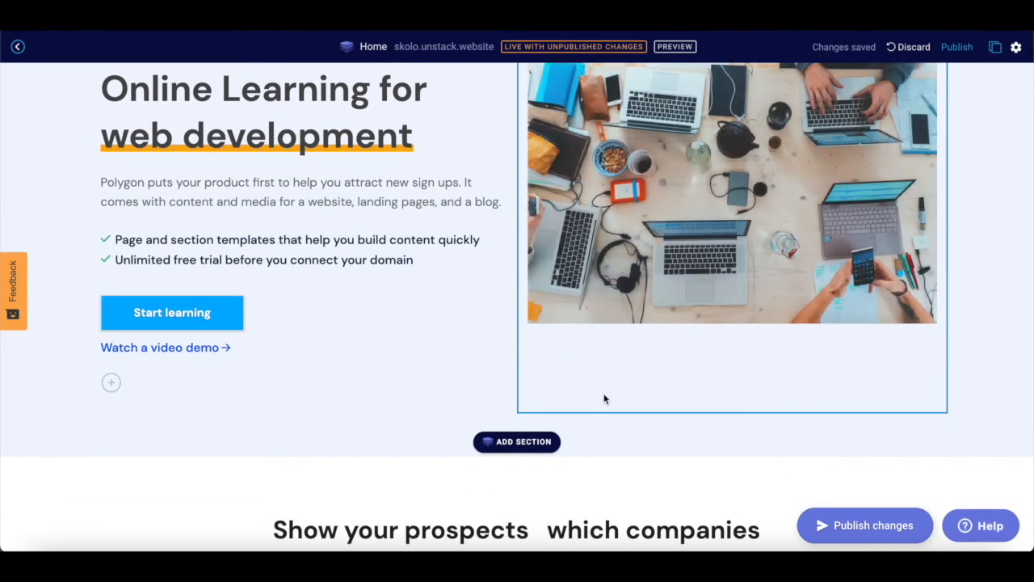
{"action": "scroll", "coordinate": [603, 398], "scroll_direction": "down", "scroll_amount": 1}
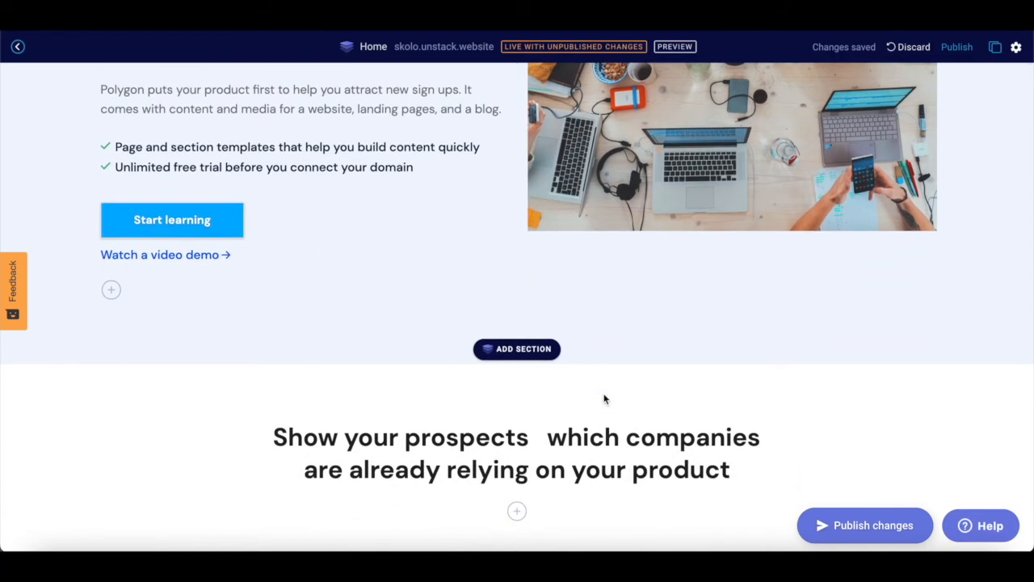
{"action": "scroll", "coordinate": [605, 400], "scroll_direction": "down", "scroll_amount": 3}
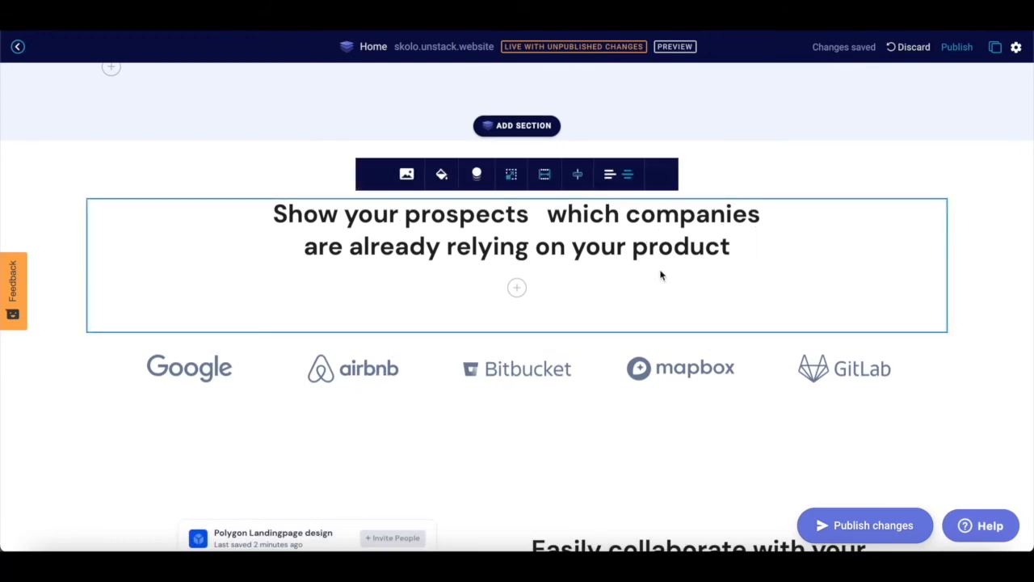
{"action": "left_click_drag", "start_coordinate": [732, 247], "coordinate": [256, 219]}
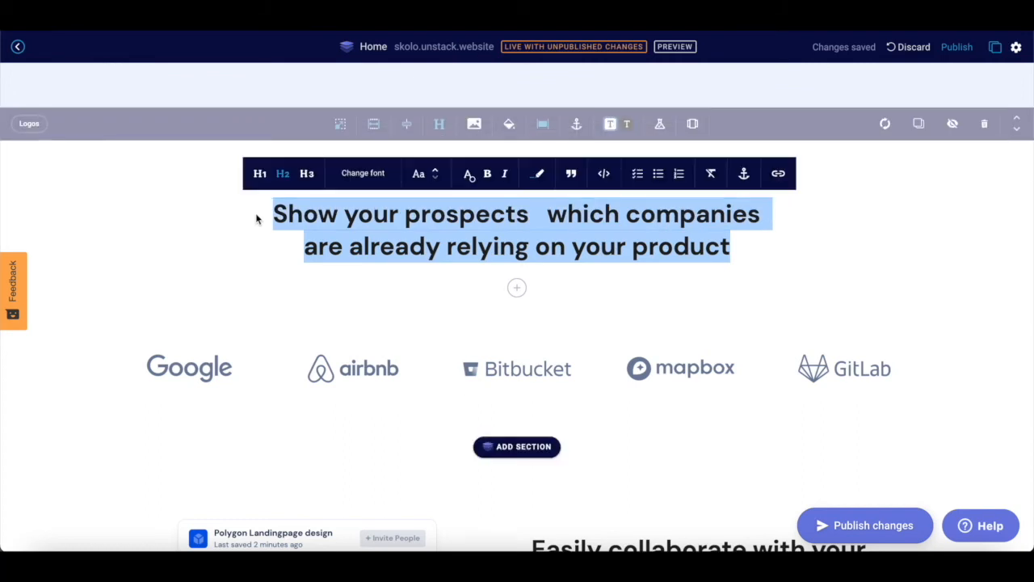
{"action": "type", "text": "Our"}
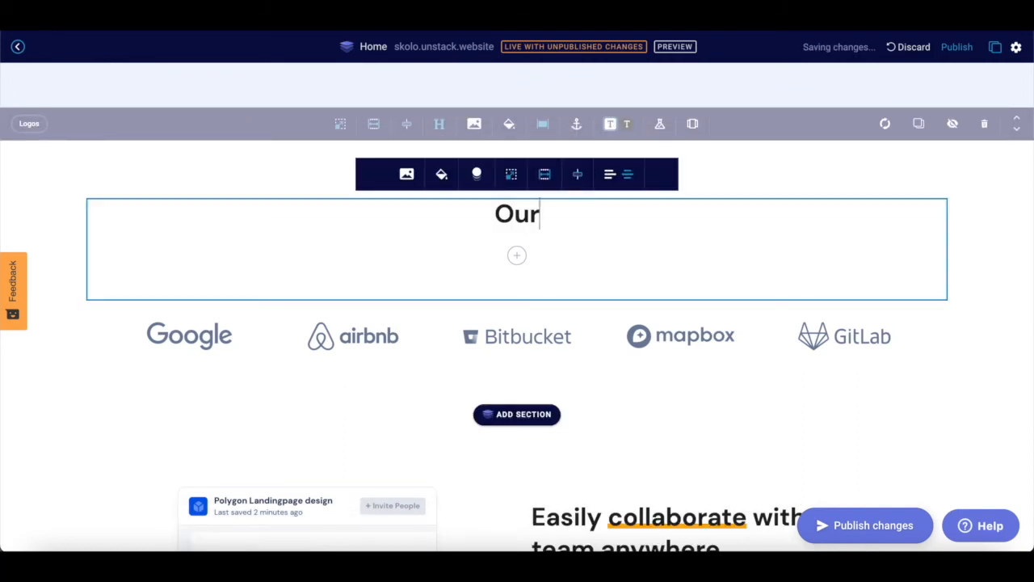
{"action": "key", "text": "BackSpace"}
{"action": "key", "text": "BackSpace"}
{"action": "key", "text": "BackSpace"}
{"action": "type", "text": "We are not"}
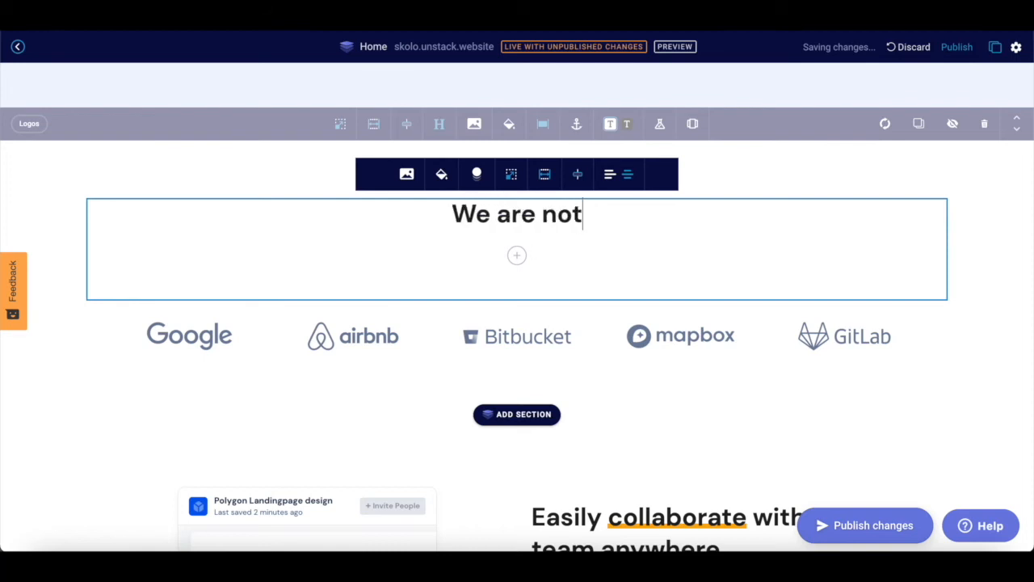
{"action": "type", "text": " the only ones"}
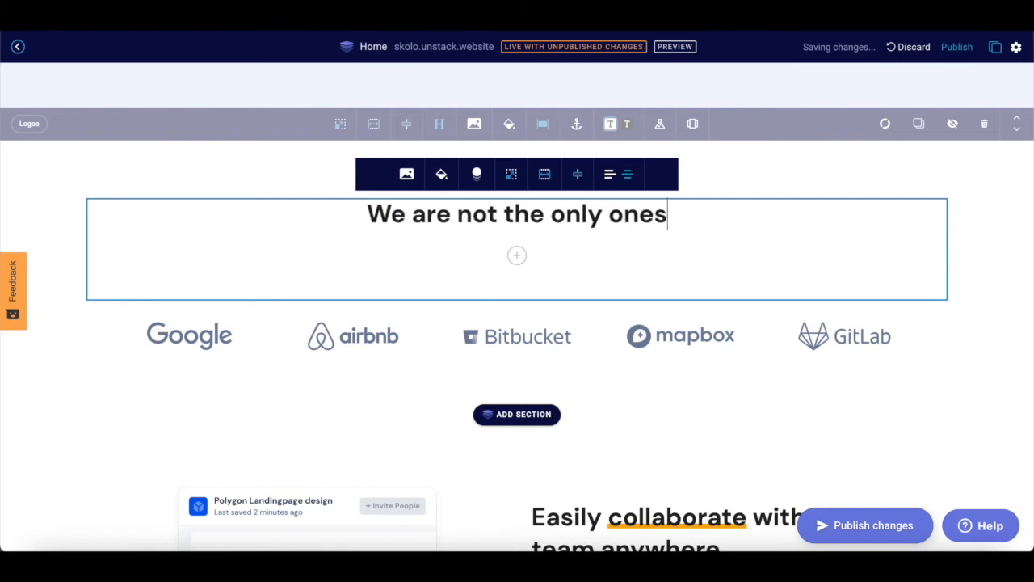
{"action": "type", "text": " excited a"}
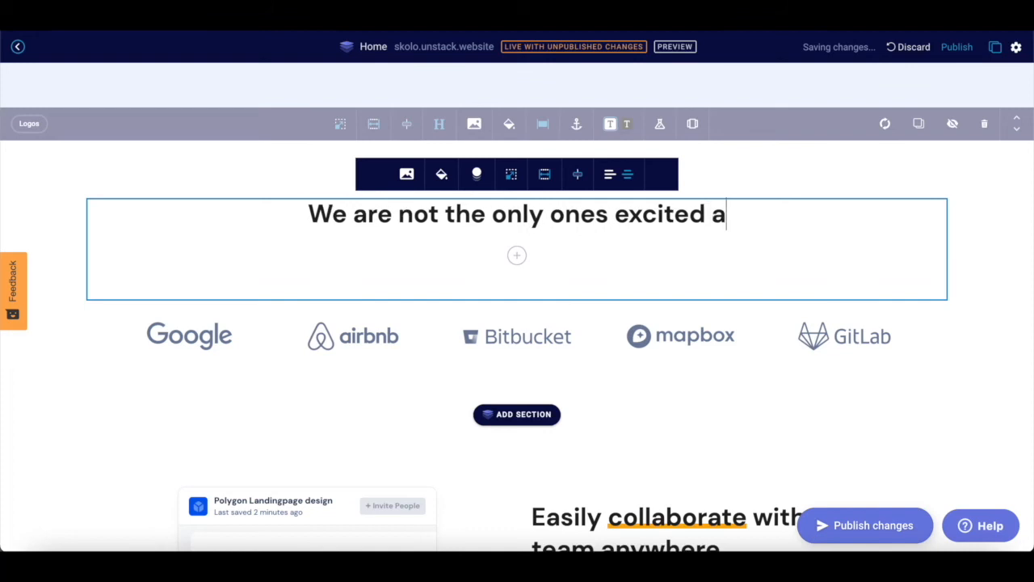
{"action": "type", "text": "bout Skolo"}
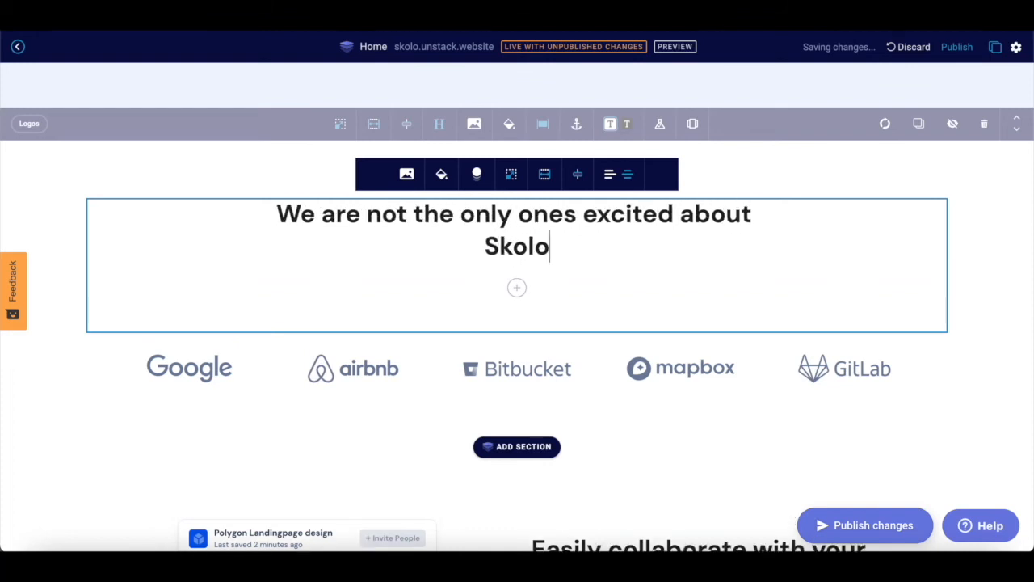
{"action": "scroll", "coordinate": [580, 371], "scroll_direction": "down", "scroll_amount": 2}
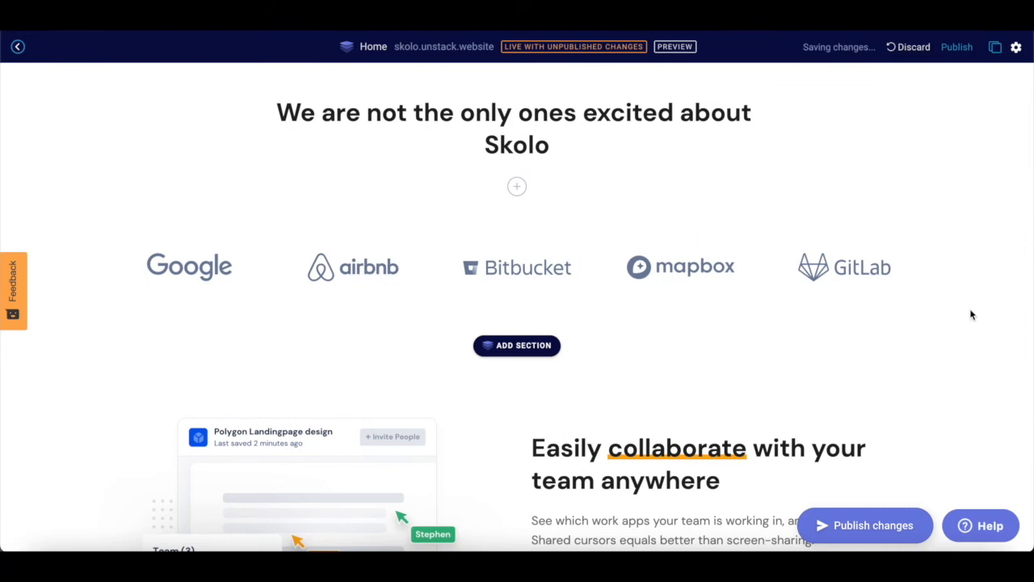
{"action": "scroll", "coordinate": [972, 315], "scroll_direction": "up", "scroll_amount": 6}
{"action": "scroll", "coordinate": [972, 315], "scroll_direction": "down", "scroll_amount": 3}
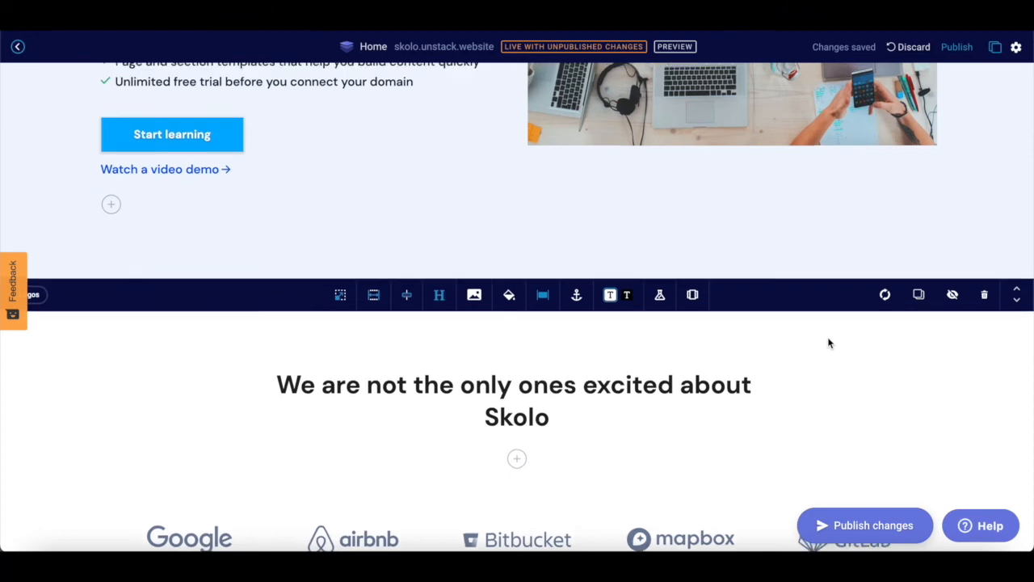
{"action": "scroll", "coordinate": [830, 341], "scroll_direction": "up", "scroll_amount": 2}
{"action": "scroll", "coordinate": [829, 342], "scroll_direction": "down", "scroll_amount": 3}
{"action": "scroll", "coordinate": [829, 344], "scroll_direction": "up", "scroll_amount": 3}
{"action": "scroll", "coordinate": [829, 344], "scroll_direction": "up", "scroll_amount": 2}
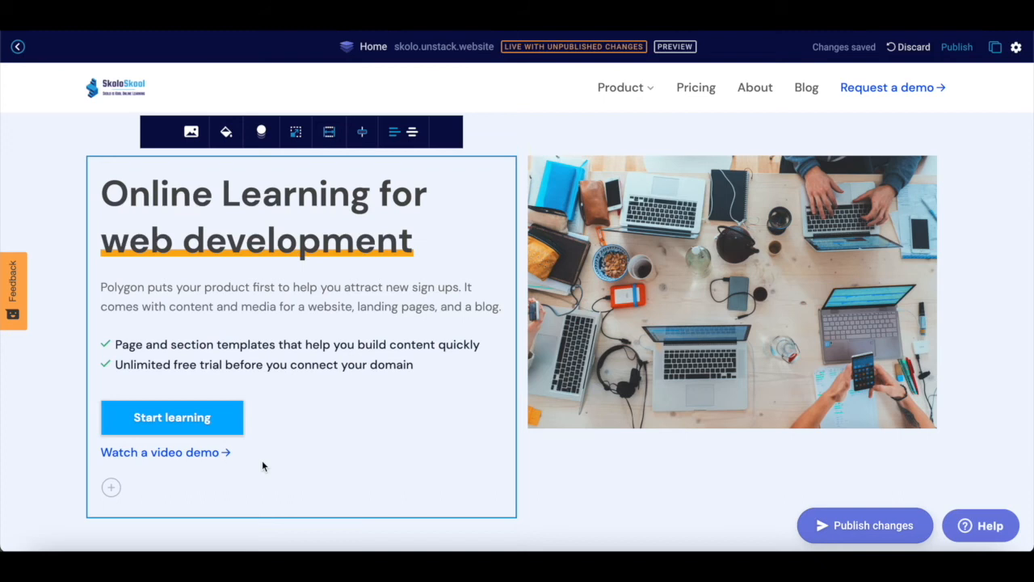
{"action": "scroll", "coordinate": [262, 464], "scroll_direction": "down", "scroll_amount": 10}
{"action": "scroll", "coordinate": [263, 468], "scroll_direction": "up", "scroll_amount": 2}
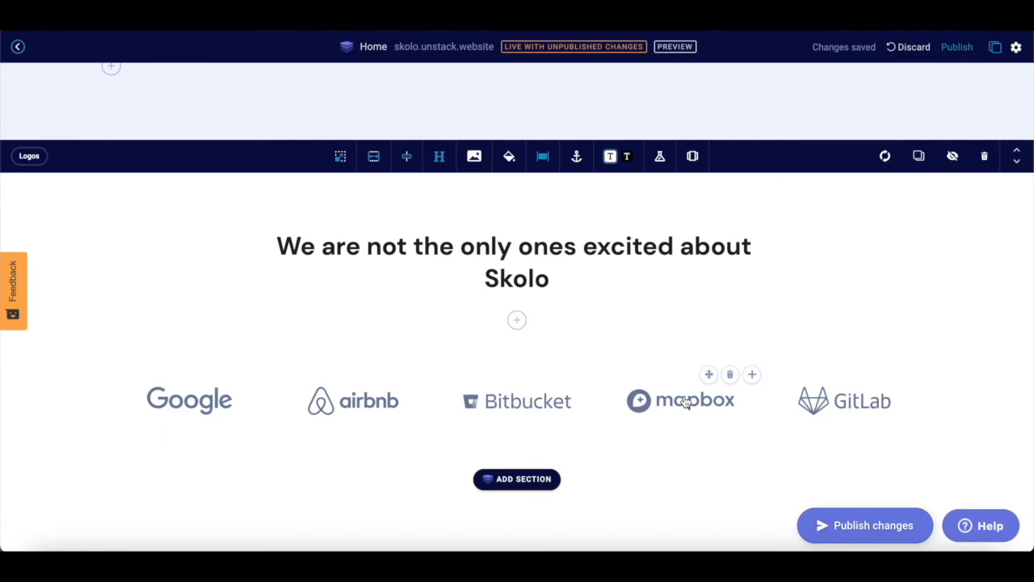
{"action": "scroll", "coordinate": [686, 403], "scroll_direction": "down", "scroll_amount": 1}
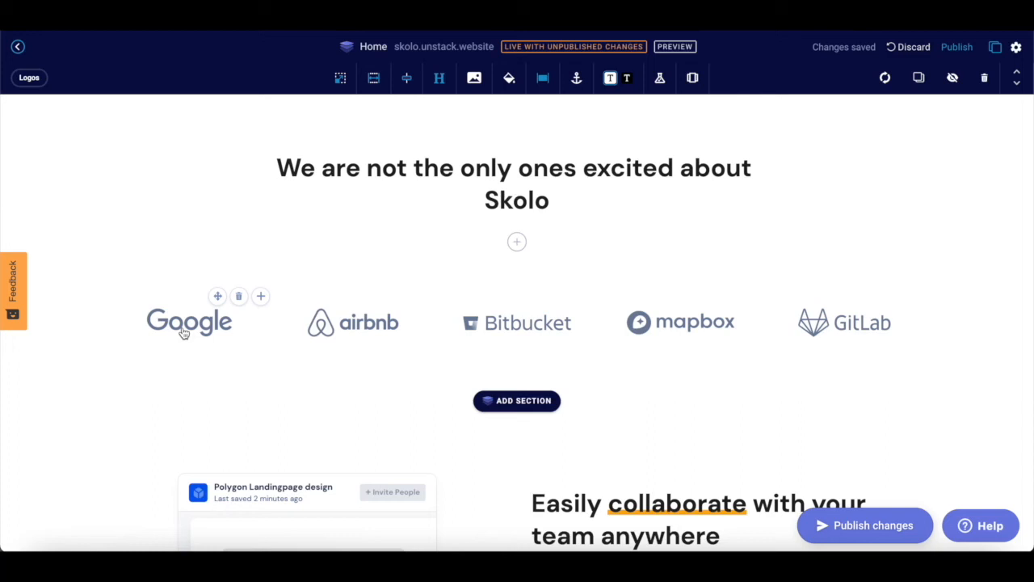
{"action": "left_click", "coordinate": [514, 206]}
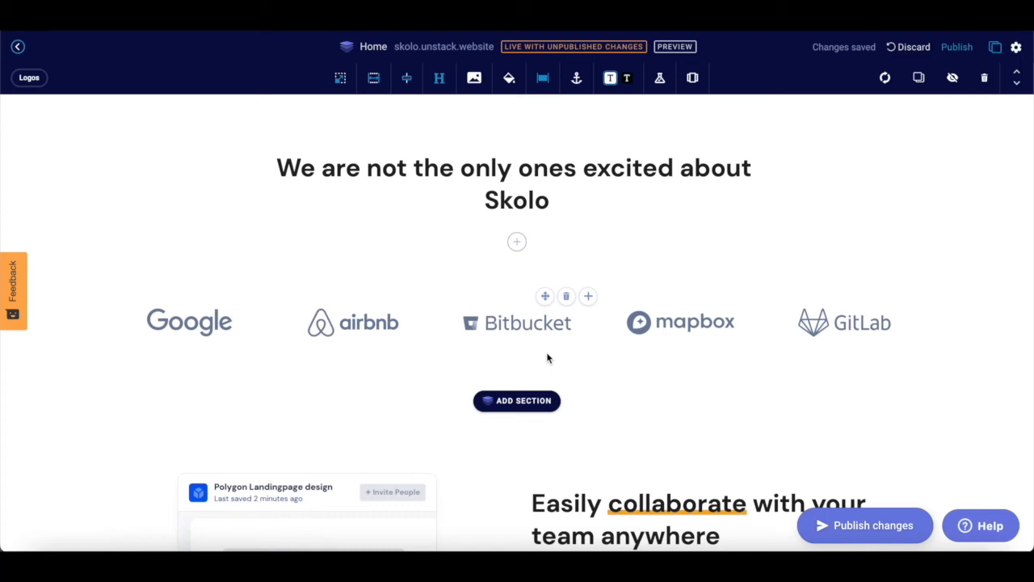
{"action": "left_click", "coordinate": [514, 225]}
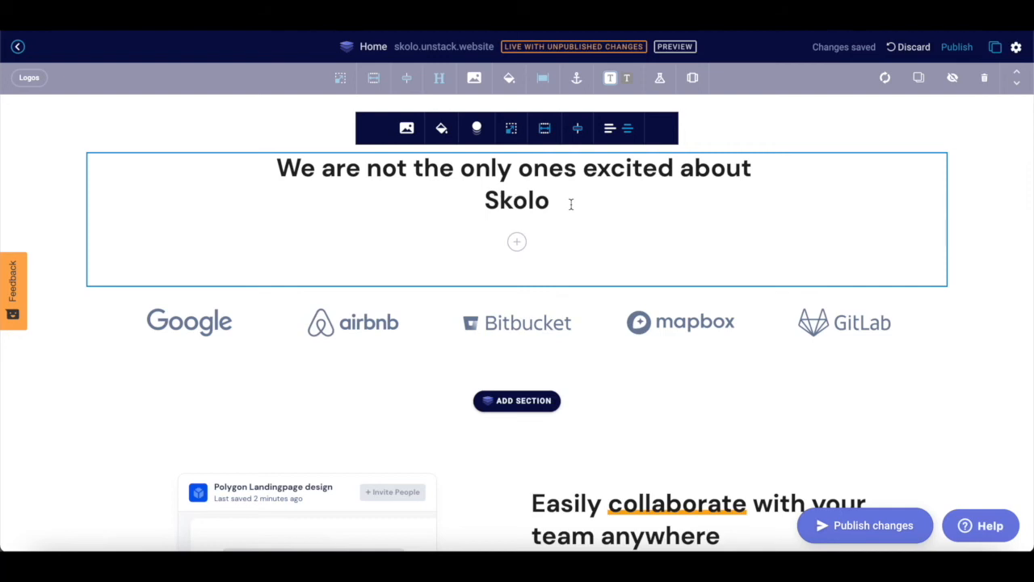
{"action": "scroll", "coordinate": [571, 204], "scroll_direction": "down", "scroll_amount": 1}
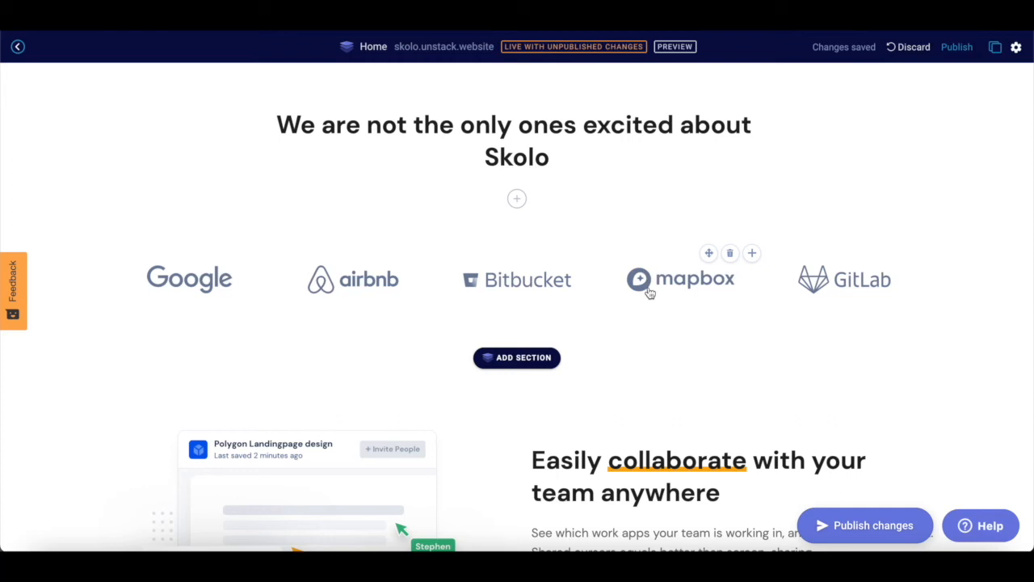
- Scroll down the page to review content and select the Meeting Scheduling card title
{"action": "scroll", "coordinate": [651, 292], "scroll_direction": "down", "scroll_amount": 1}
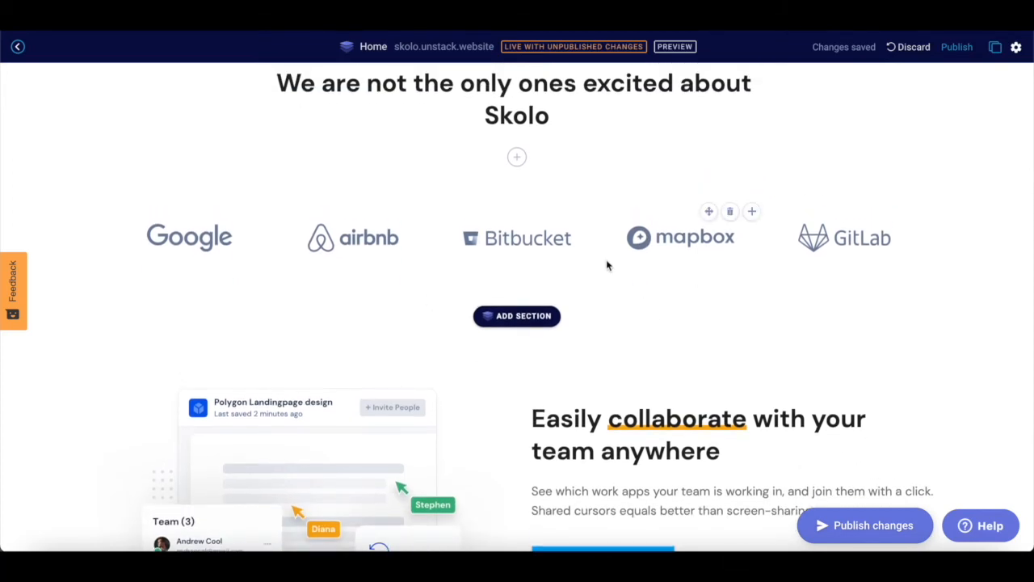
{"action": "scroll", "coordinate": [611, 296], "scroll_direction": "down", "scroll_amount": 1}
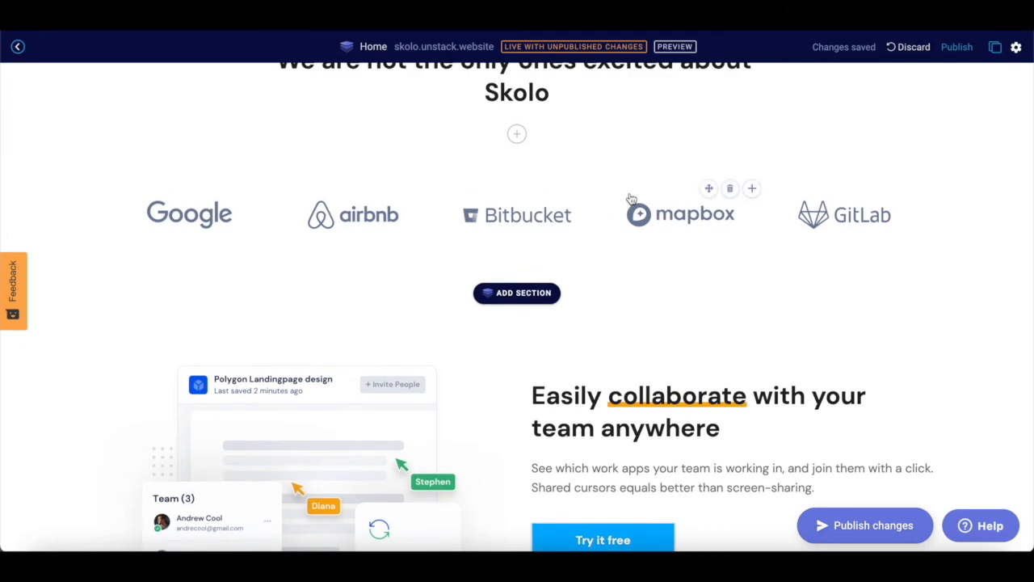
{"action": "scroll", "coordinate": [631, 199], "scroll_direction": "up", "scroll_amount": 1}
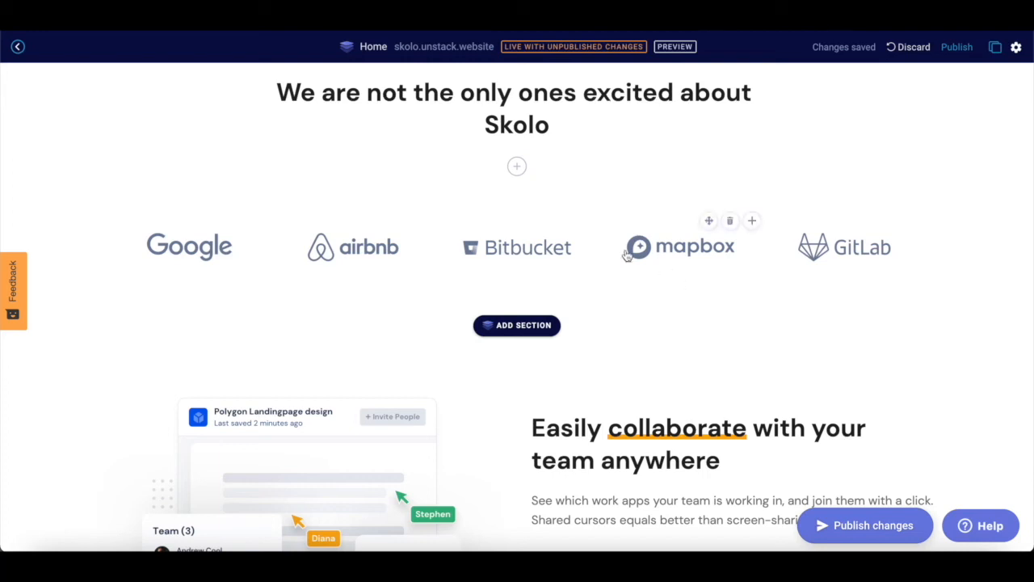
{"action": "scroll", "coordinate": [571, 330], "scroll_direction": "down", "scroll_amount": 3}
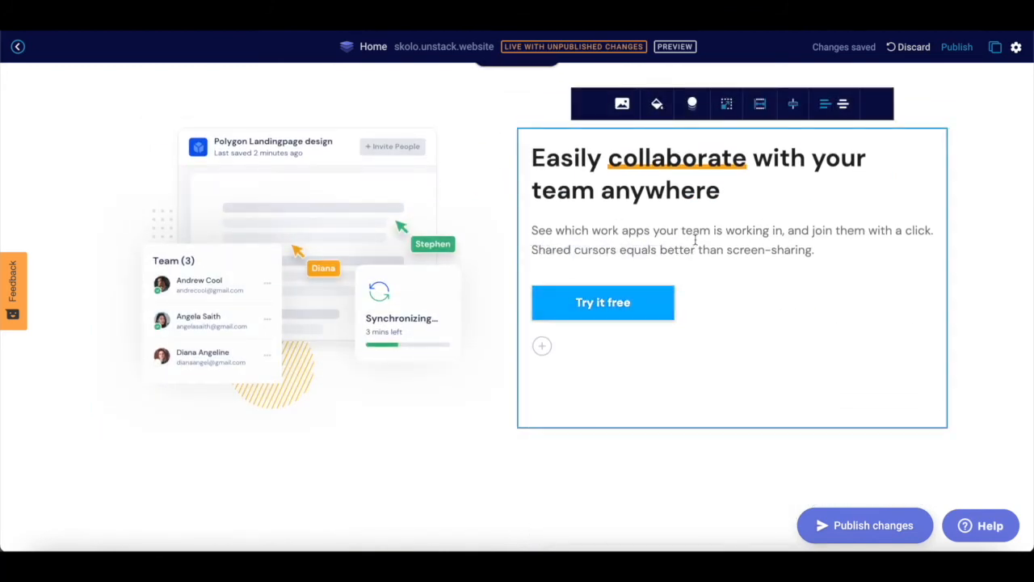
{"action": "scroll", "coordinate": [695, 245], "scroll_direction": "down", "scroll_amount": 4}
{"action": "scroll", "coordinate": [694, 245], "scroll_direction": "down", "scroll_amount": 10}
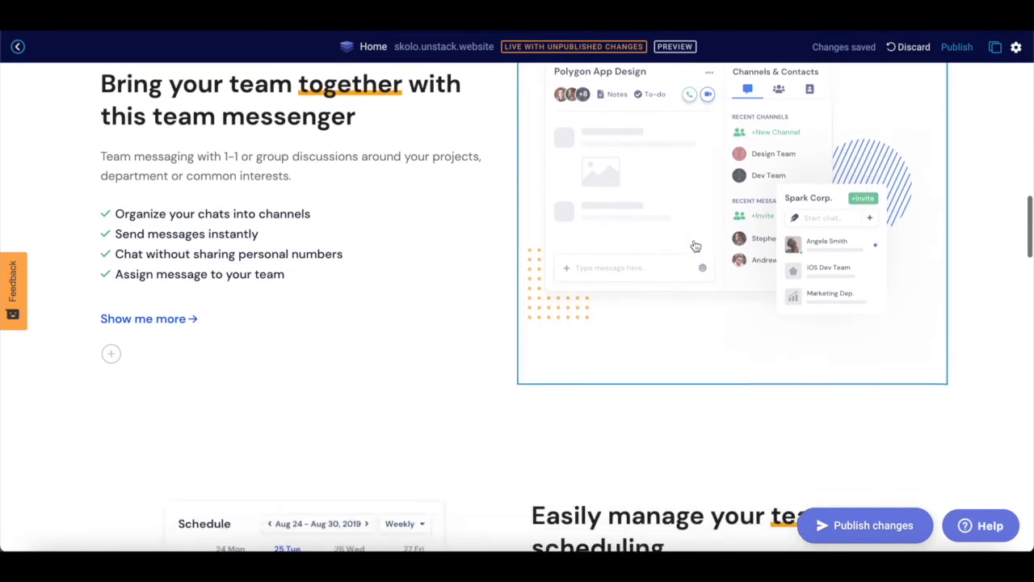
{"action": "scroll", "coordinate": [694, 245], "scroll_direction": "down", "scroll_amount": 1}
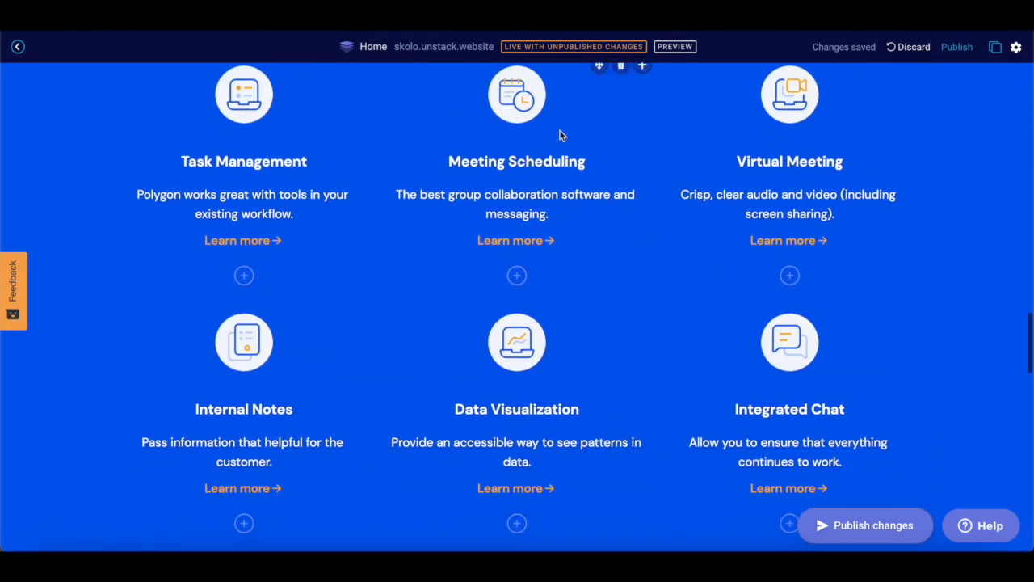
{"action": "left_click", "coordinate": [592, 163]}
- Publish the Home page changes to skolo.unstack.website
{"action": "scroll", "coordinate": [593, 191], "scroll_direction": "down", "scroll_amount": 8}
{"action": "scroll", "coordinate": [592, 191], "scroll_direction": "down", "scroll_amount": 8}
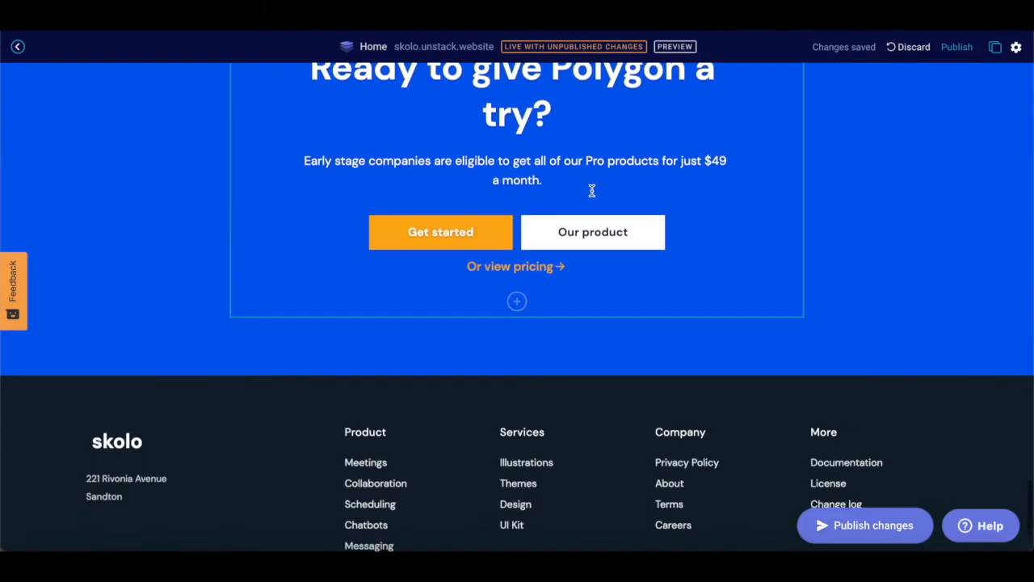
{"action": "scroll", "coordinate": [590, 189], "scroll_direction": "up", "scroll_amount": 3}
{"action": "left_click", "coordinate": [870, 527]}
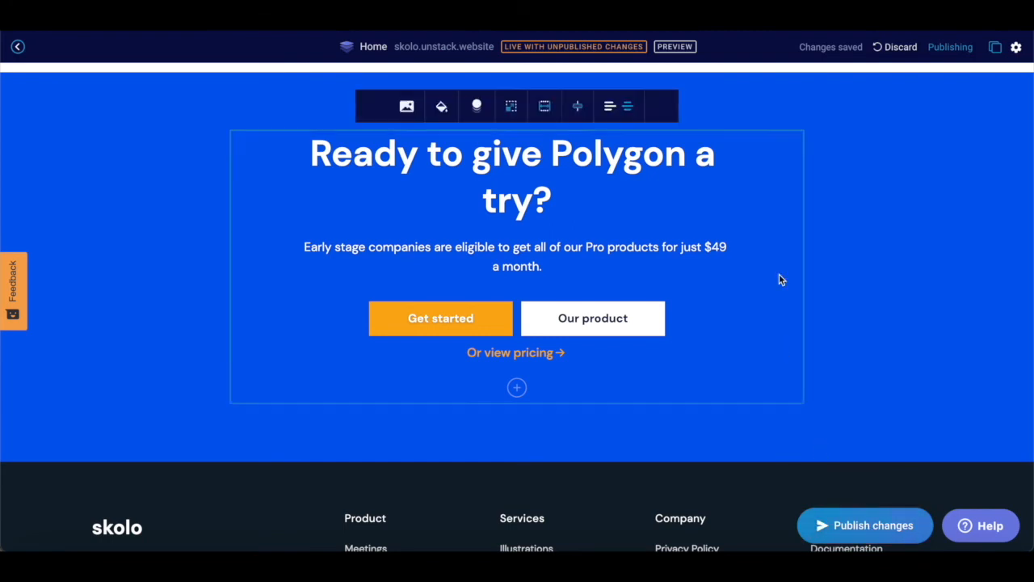
- Scroll the page while publishing finishes and the Home page status turns LIVE
{"action": "scroll", "coordinate": [780, 277], "scroll_direction": "up", "scroll_amount": 10}
{"action": "scroll", "coordinate": [780, 279], "scroll_direction": "up", "scroll_amount": 1}
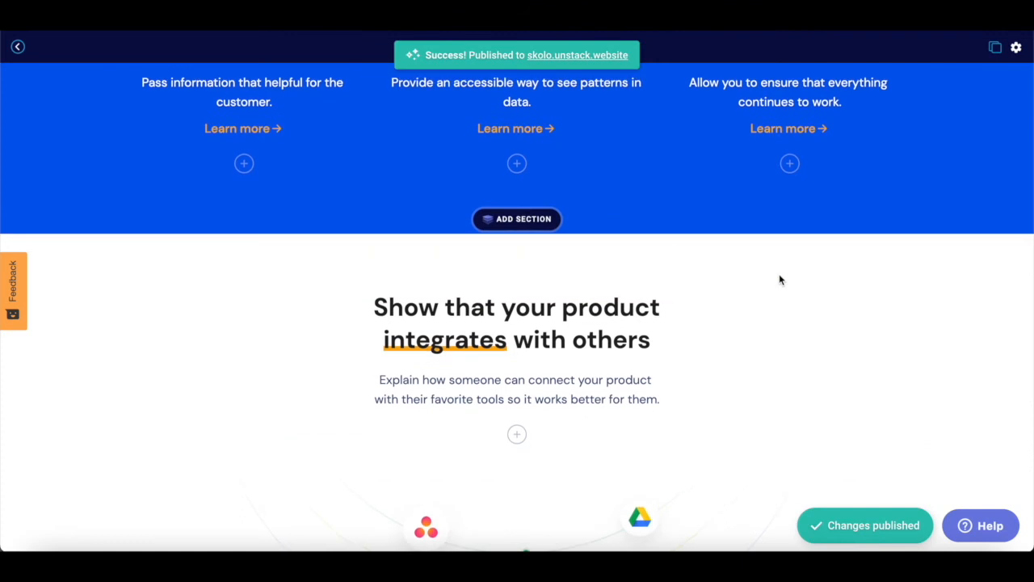
{"action": "scroll", "coordinate": [780, 279], "scroll_direction": "up", "scroll_amount": 5}
{"action": "scroll", "coordinate": [780, 280], "scroll_direction": "down", "scroll_amount": 5}
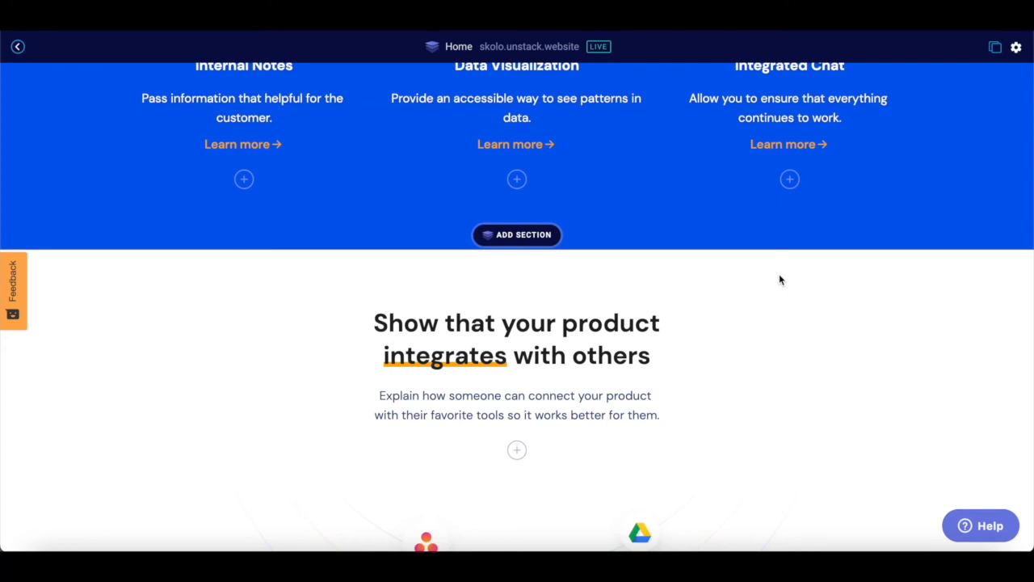
{"action": "scroll", "coordinate": [779, 279], "scroll_direction": "up", "scroll_amount": 10}
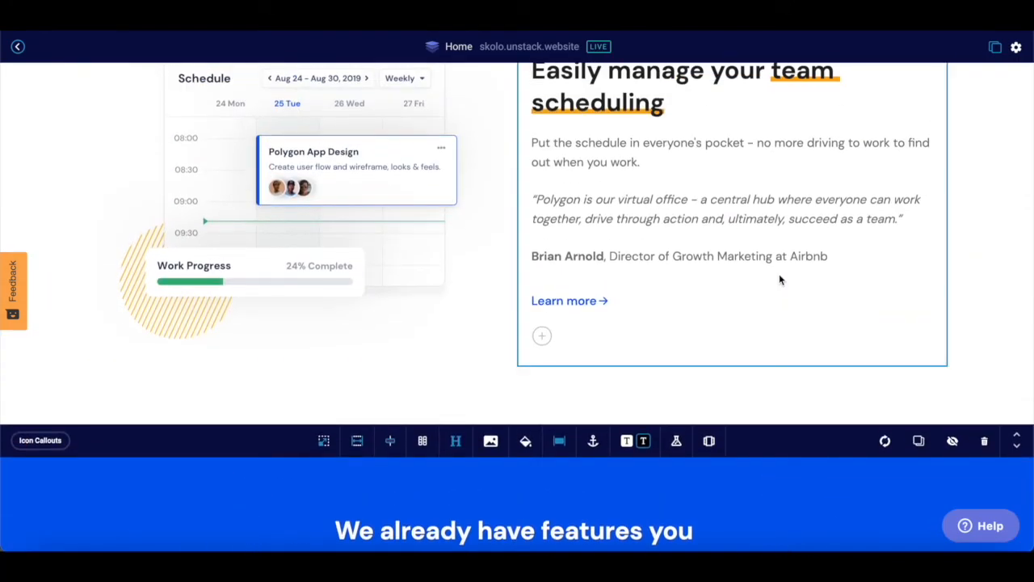
{"action": "scroll", "coordinate": [779, 280], "scroll_direction": "down", "scroll_amount": 15}
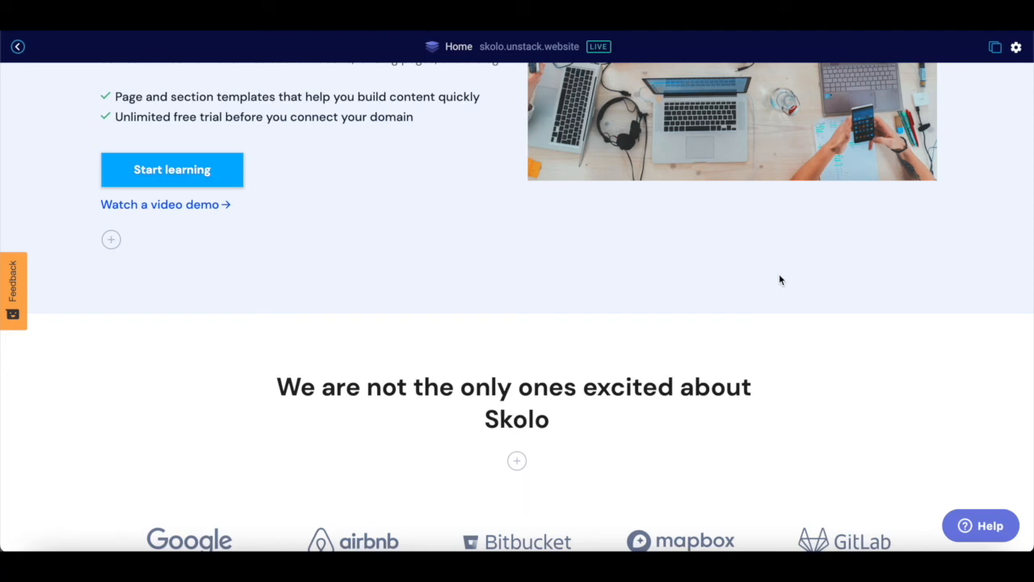
{"action": "scroll", "coordinate": [779, 280], "scroll_direction": "up", "scroll_amount": 3}
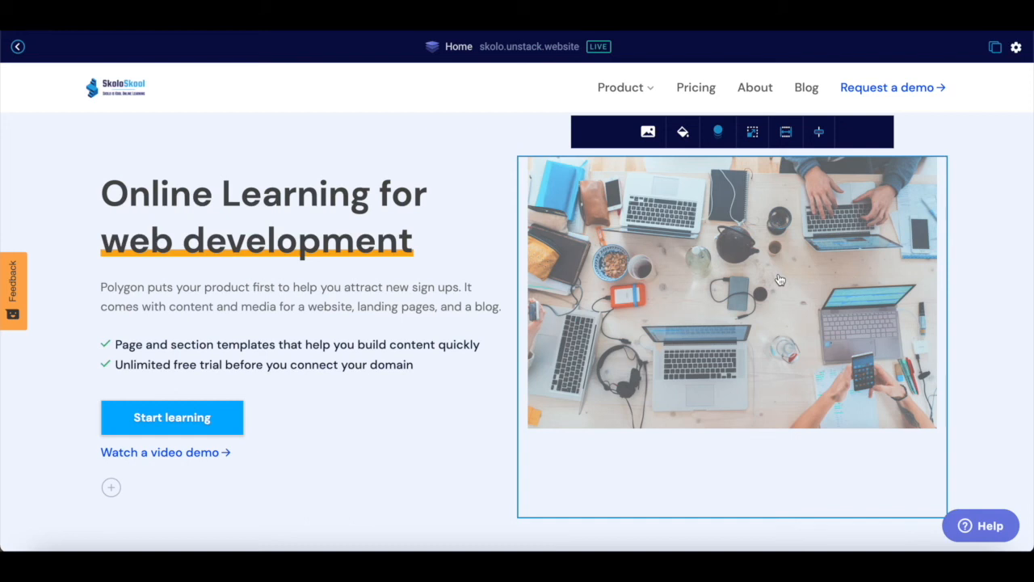
{"action": "left_click", "coordinate": [289, 501]}
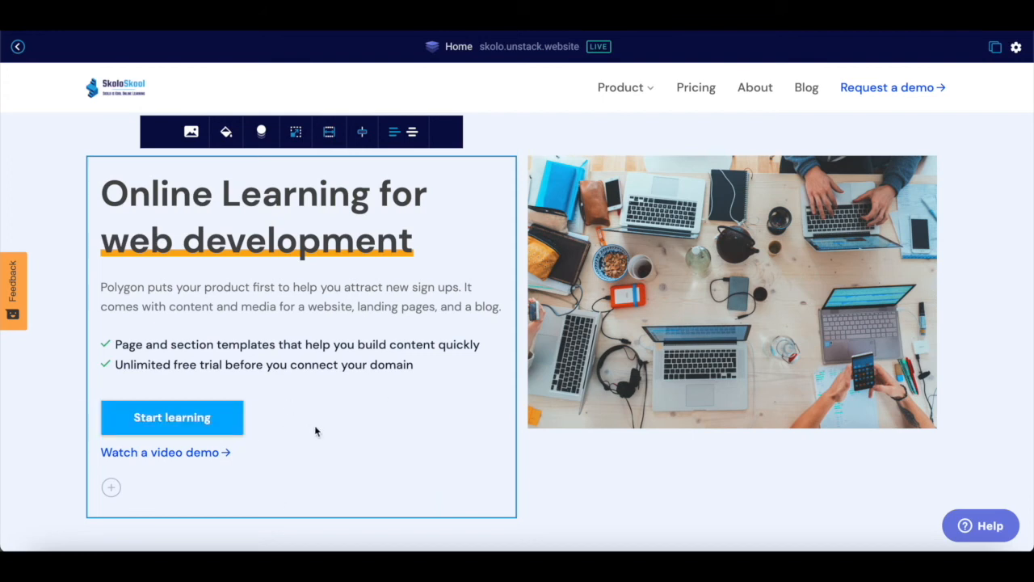
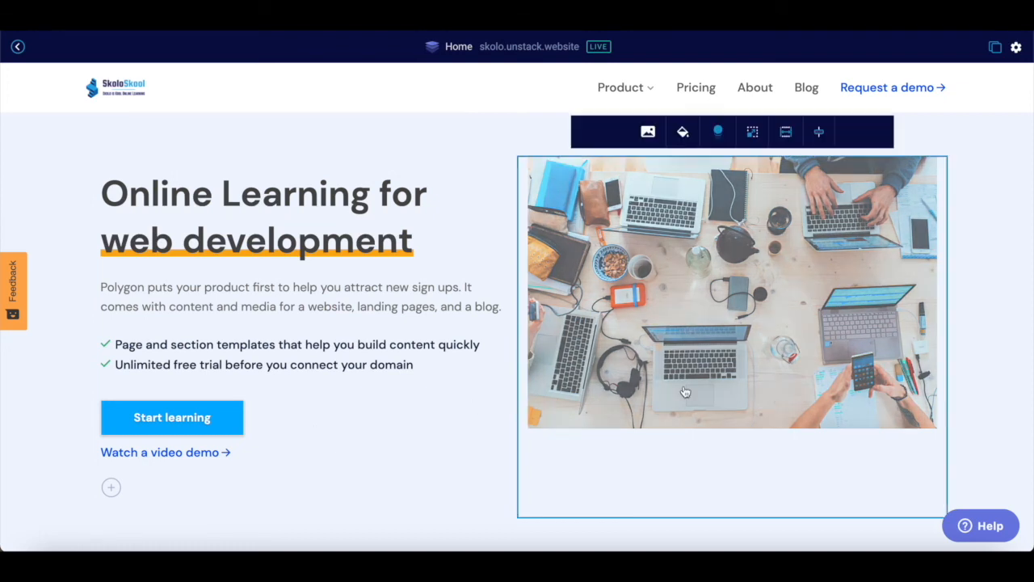
{"action": "scroll", "coordinate": [684, 392], "scroll_direction": "down", "scroll_amount": 2}
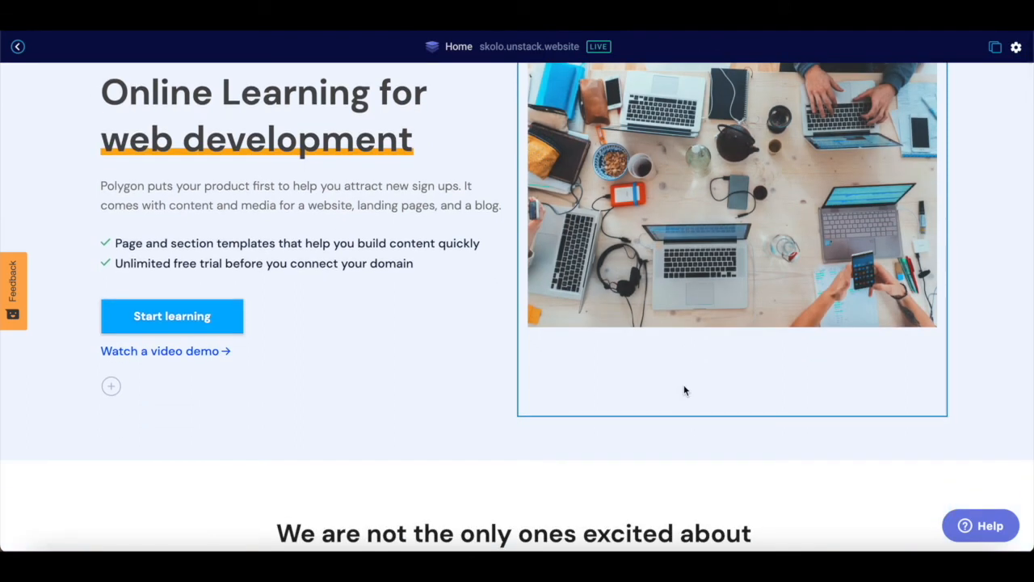
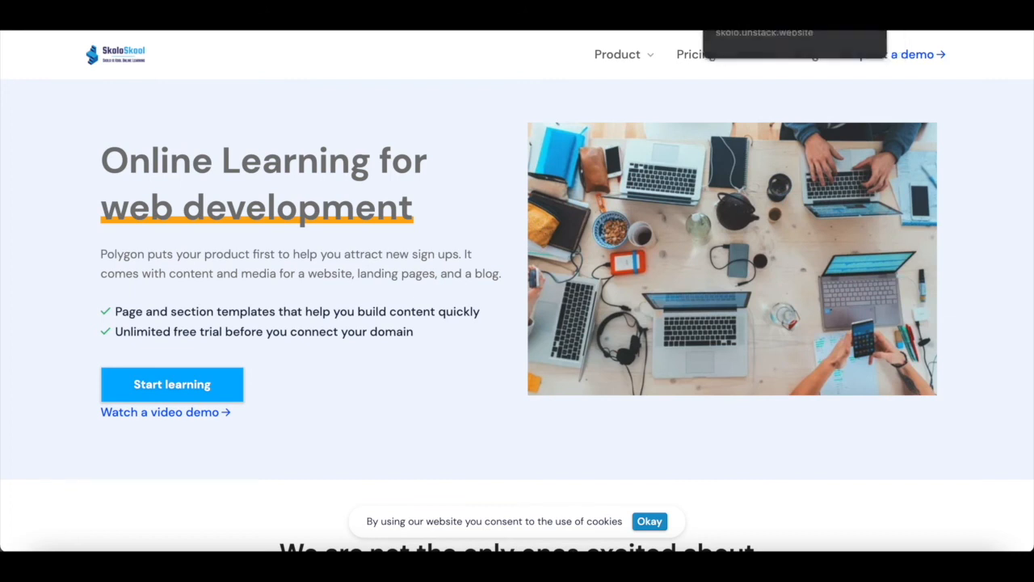
- Switch back to the SkoloSkool Home page editor tab
{"action": "left_click", "coordinate": [661, 9]}
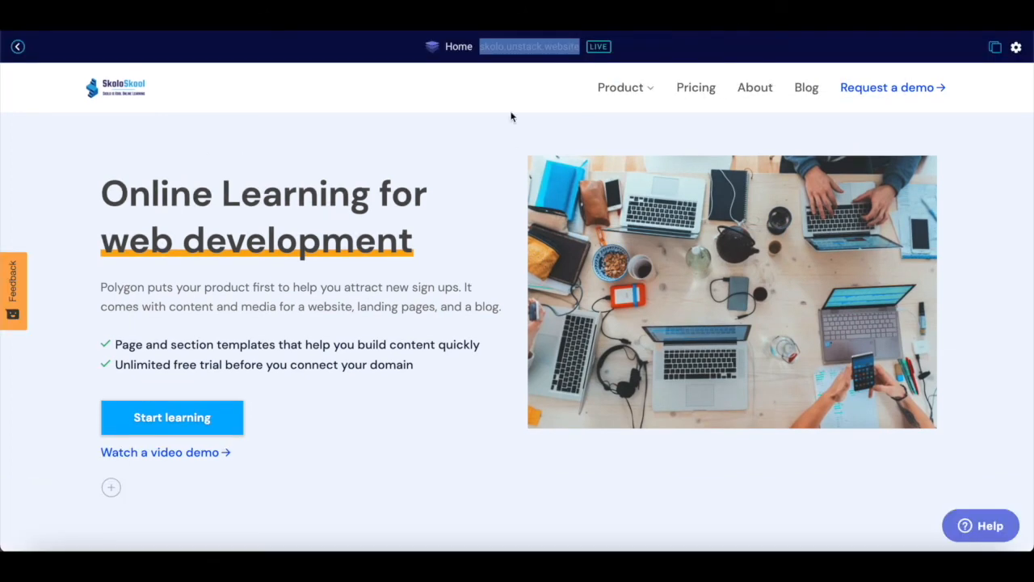
- Return to the website pages and open the Quickstart checklist to scroll through its tasks
{"action": "left_click", "coordinate": [16, 50]}
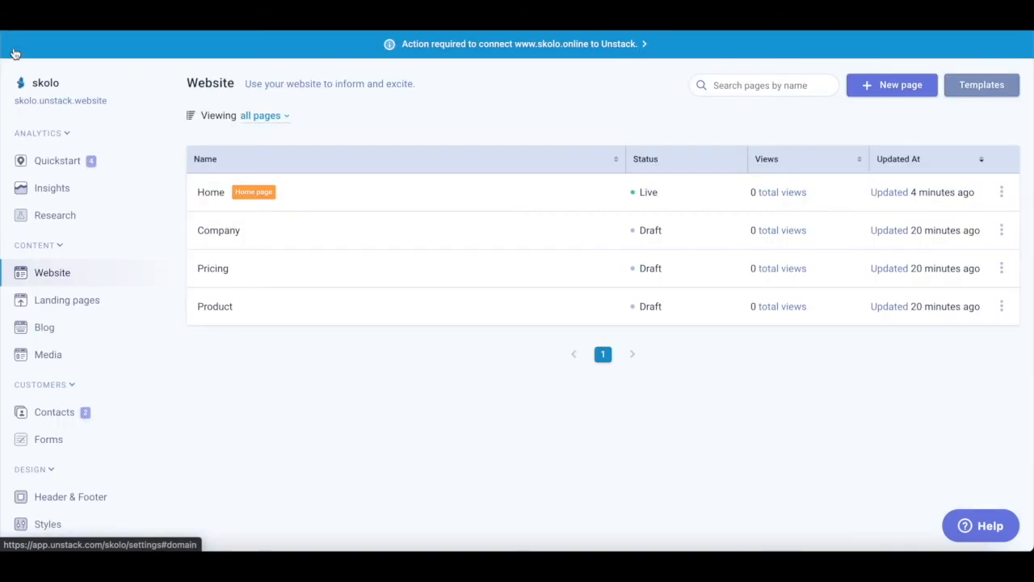
{"action": "left_click", "coordinate": [58, 162]}
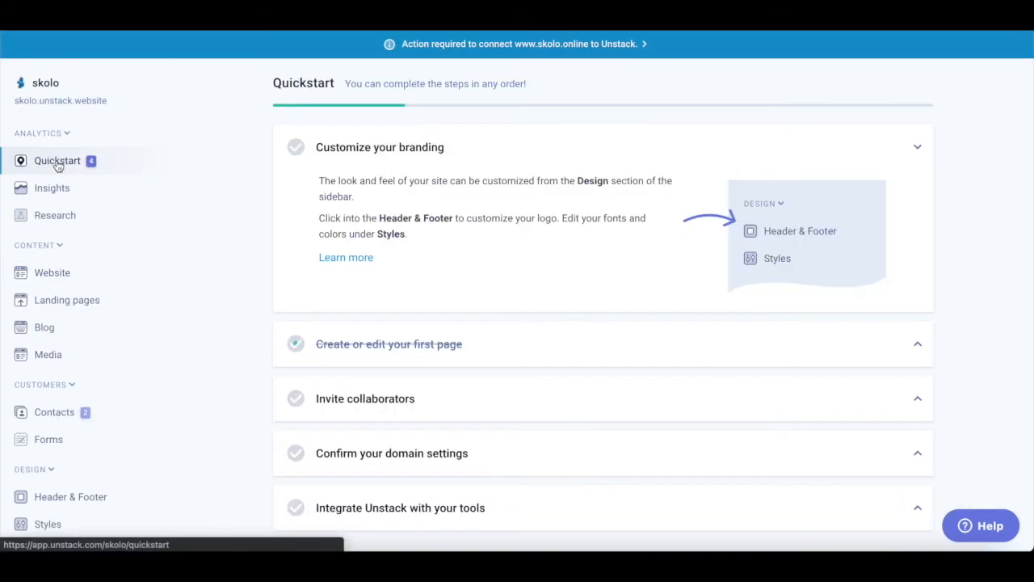
{"action": "scroll", "coordinate": [457, 208], "scroll_direction": "down", "scroll_amount": 1}
{"action": "scroll", "coordinate": [458, 210], "scroll_direction": "down", "scroll_amount": 1}
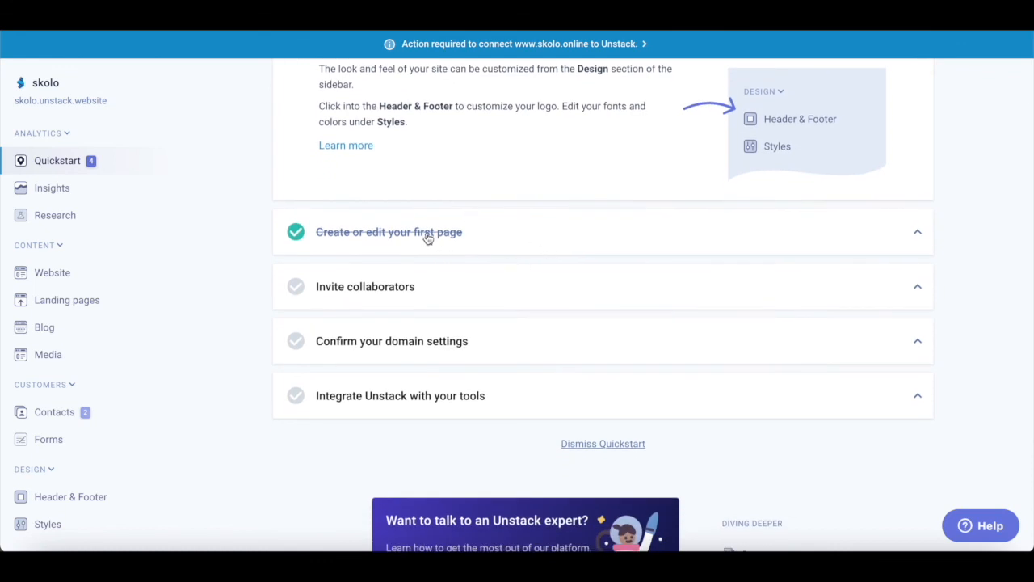
{"action": "scroll", "coordinate": [428, 238], "scroll_direction": "down", "scroll_amount": 2}
{"action": "scroll", "coordinate": [428, 239], "scroll_direction": "up", "scroll_amount": 1}
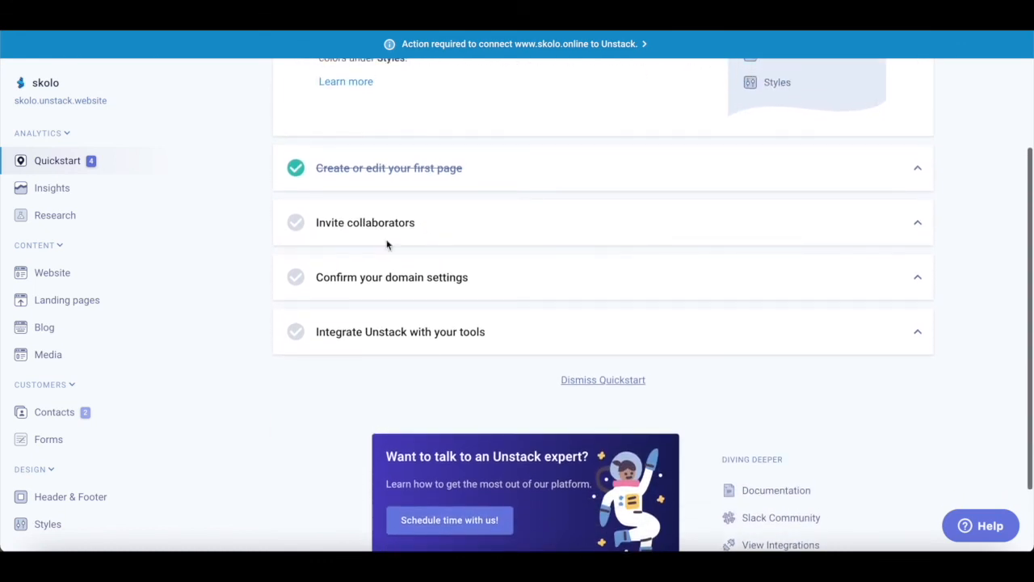
- Expand the Invite collaborators step and read through it
{"action": "left_click", "coordinate": [917, 224]}
{"action": "scroll", "coordinate": [847, 246], "scroll_direction": "down", "scroll_amount": 2}
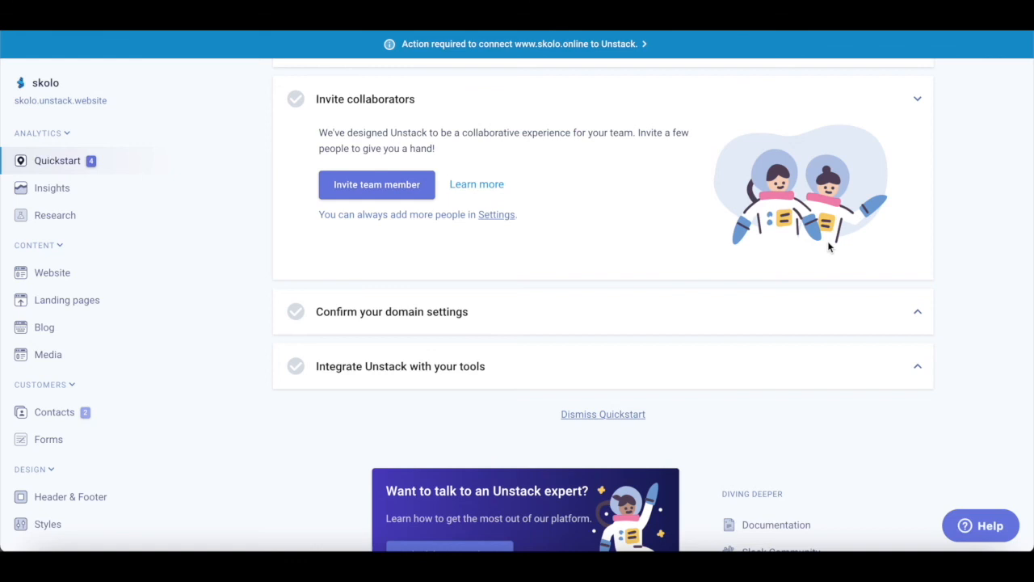
{"action": "scroll", "coordinate": [830, 246], "scroll_direction": "up", "scroll_amount": 1}
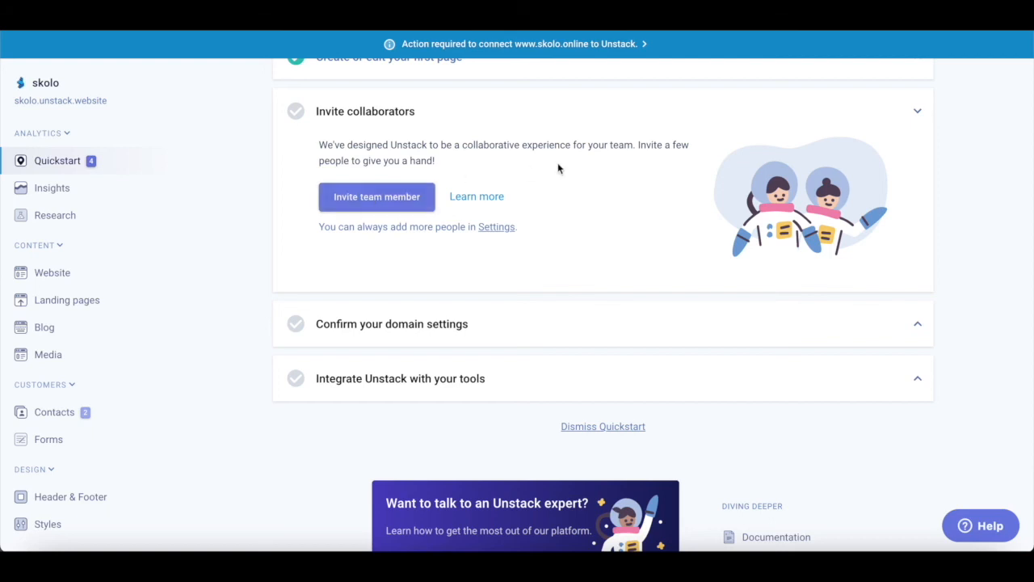
{"action": "scroll", "coordinate": [538, 181], "scroll_direction": "up", "scroll_amount": 2}
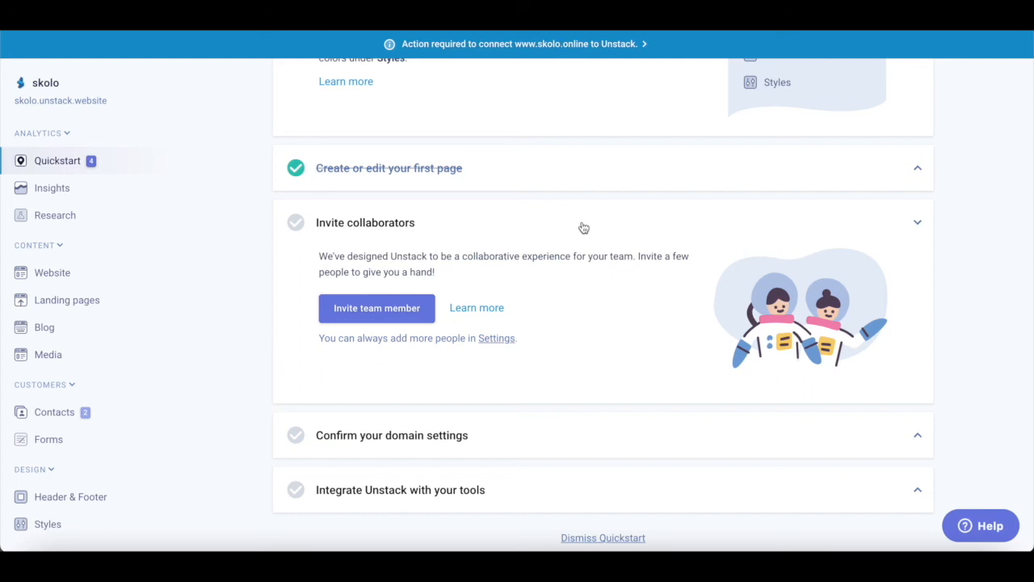
{"action": "scroll", "coordinate": [583, 228], "scroll_direction": "down", "scroll_amount": 2}
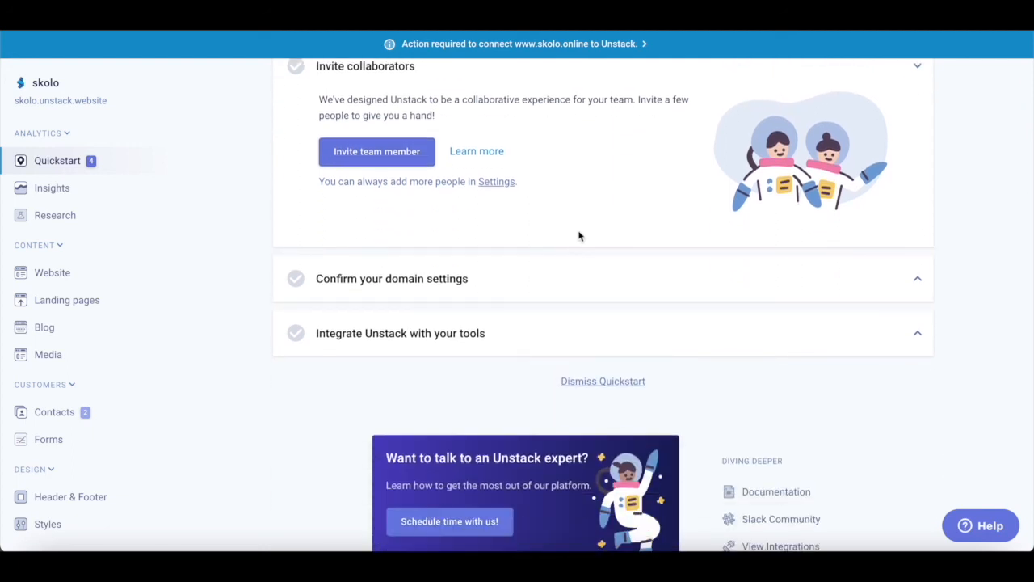
{"action": "scroll", "coordinate": [579, 238], "scroll_direction": "down", "scroll_amount": 1}
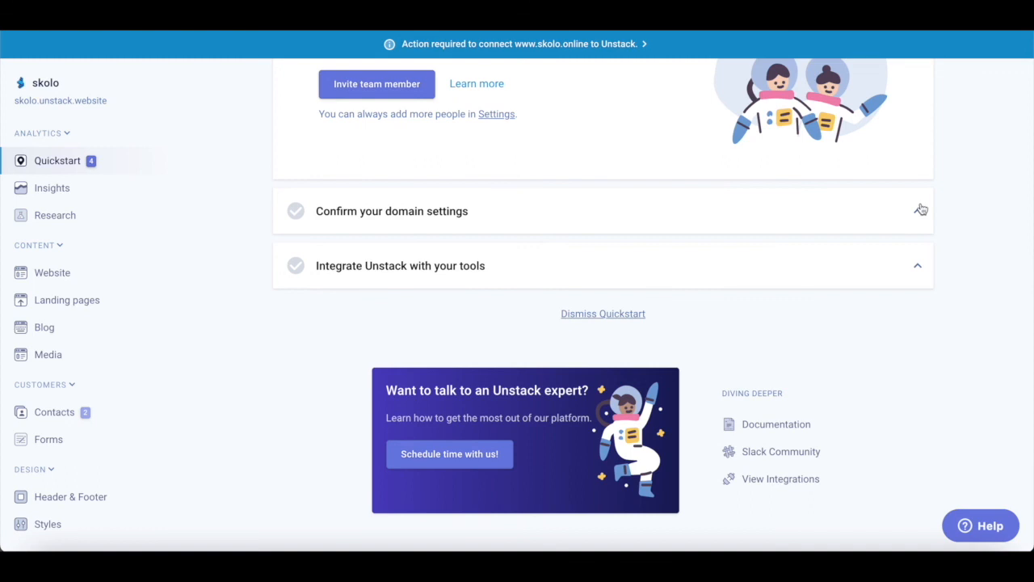
- Expand the Confirm your domain settings step in Quickstart
{"action": "left_click", "coordinate": [921, 209]}
{"action": "scroll", "coordinate": [642, 304], "scroll_direction": "down", "scroll_amount": 1}
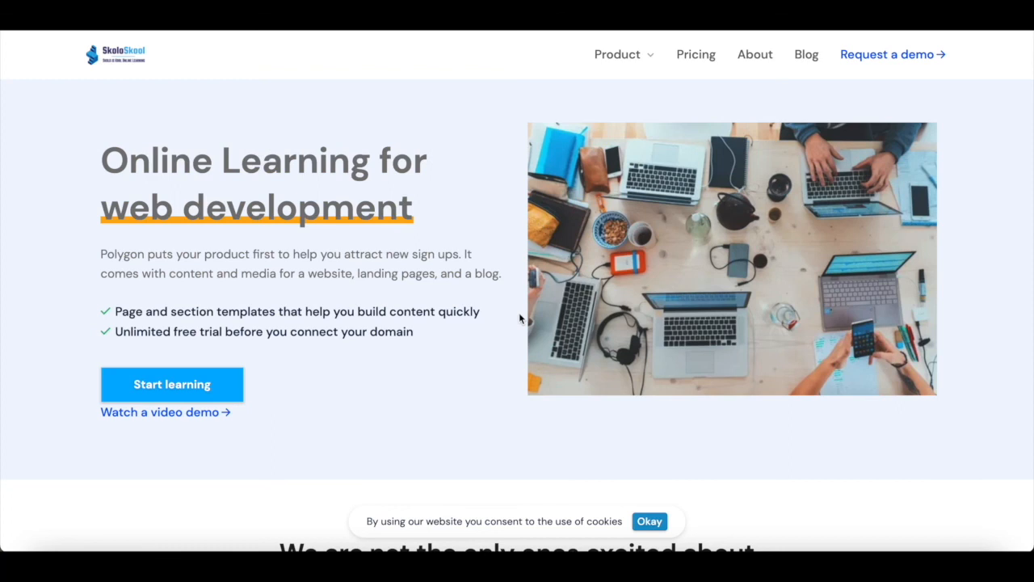
- Scroll up and down the live SkoloSkool home page to review it
{"action": "scroll", "coordinate": [344, 315], "scroll_direction": "down", "scroll_amount": 1}
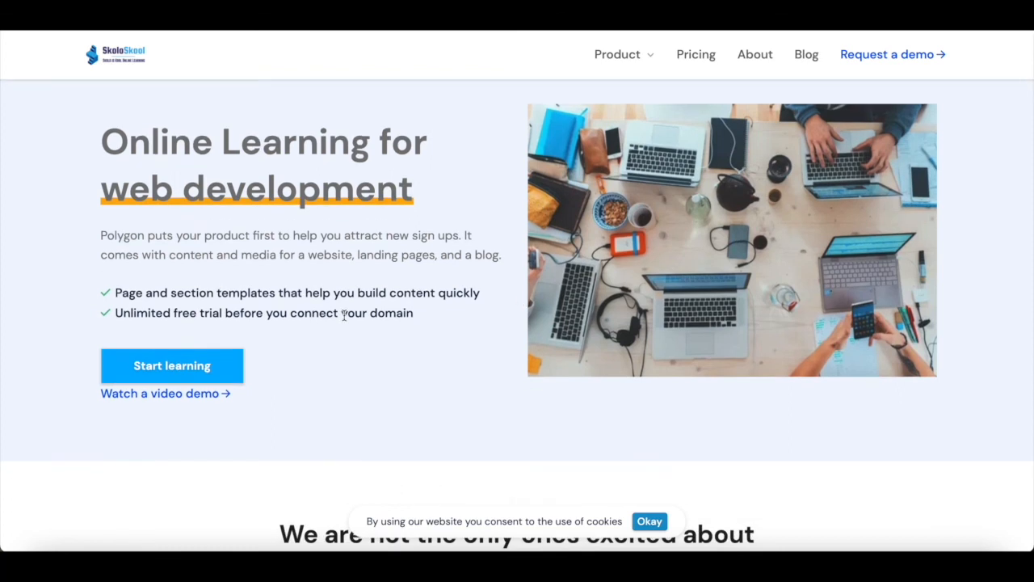
{"action": "scroll", "coordinate": [345, 315], "scroll_direction": "up", "scroll_amount": 1}
{"action": "scroll", "coordinate": [362, 358], "scroll_direction": "down", "scroll_amount": 3}
{"action": "scroll", "coordinate": [361, 358], "scroll_direction": "up", "scroll_amount": 2}
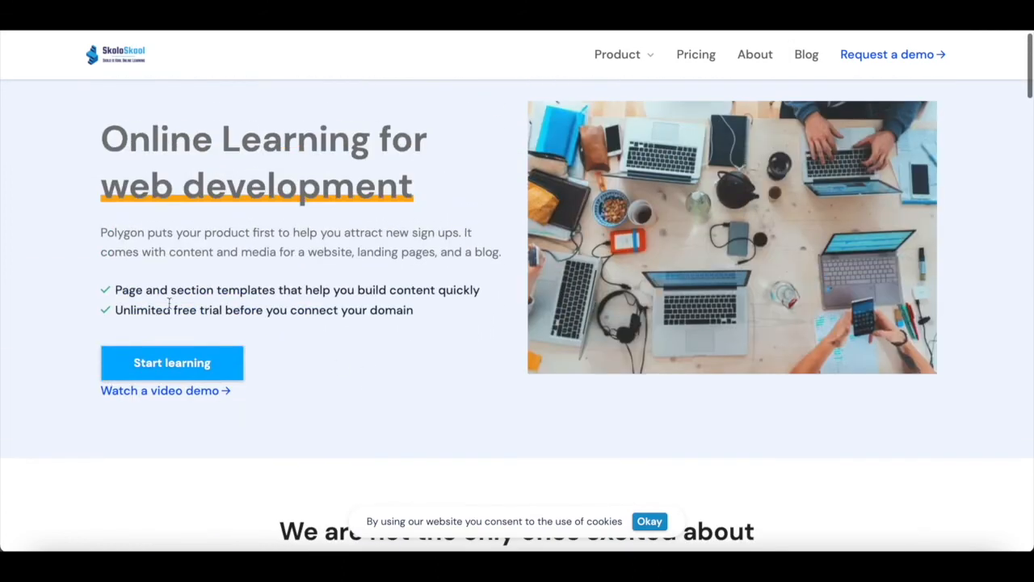
{"action": "scroll", "coordinate": [323, 365], "scroll_direction": "down", "scroll_amount": 6}
{"action": "scroll", "coordinate": [324, 365], "scroll_direction": "up", "scroll_amount": 6}
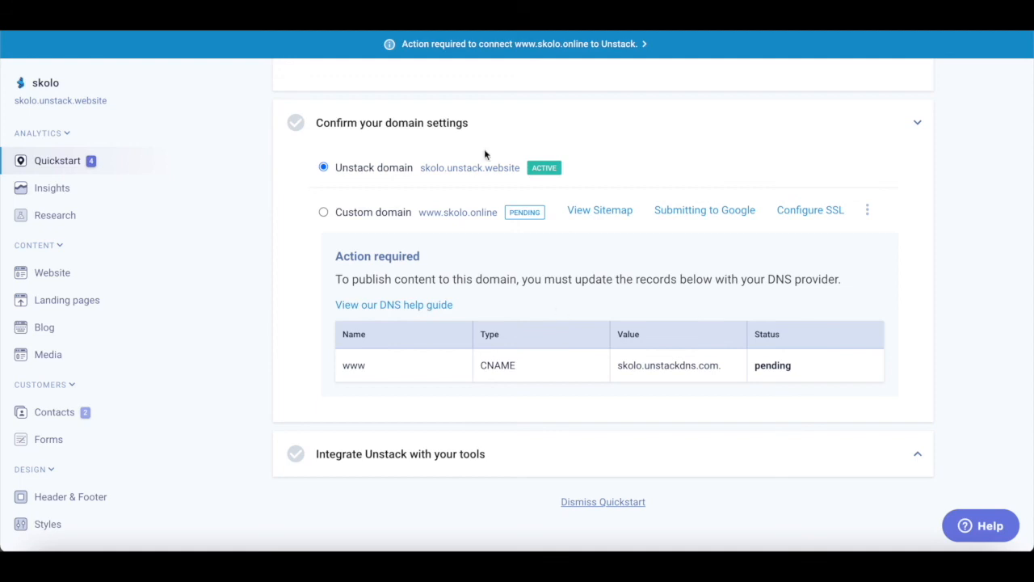
{"action": "scroll", "coordinate": [489, 270], "scroll_direction": "down", "scroll_amount": 1}
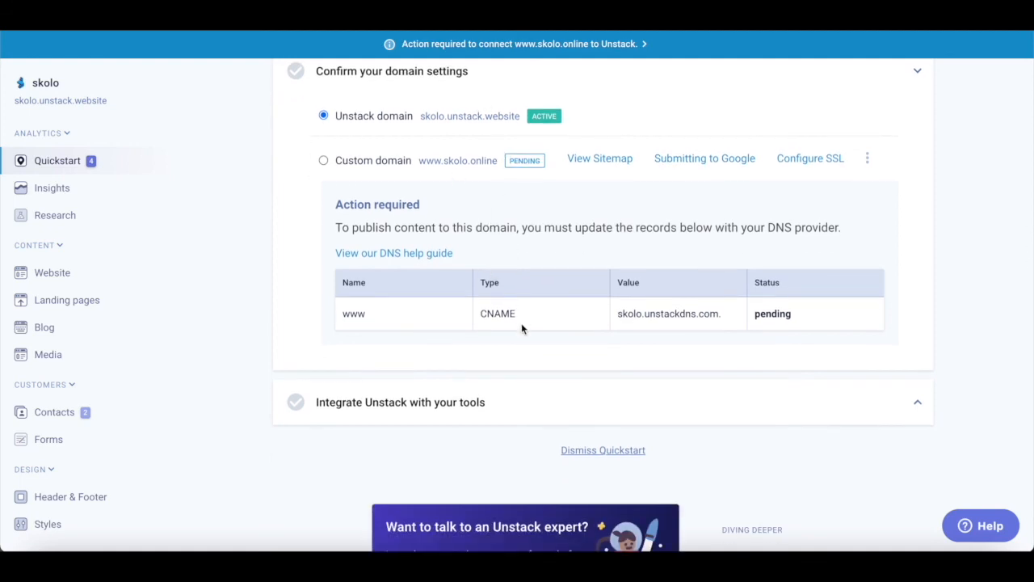
{"action": "scroll", "coordinate": [523, 328], "scroll_direction": "down", "scroll_amount": 1}
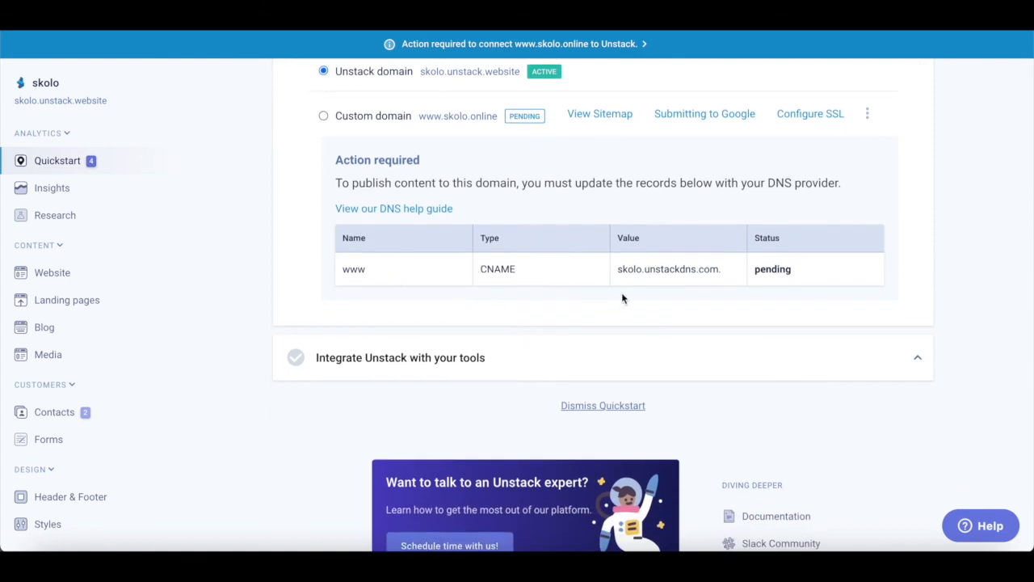
{"action": "scroll", "coordinate": [598, 296], "scroll_direction": "up", "scroll_amount": 1}
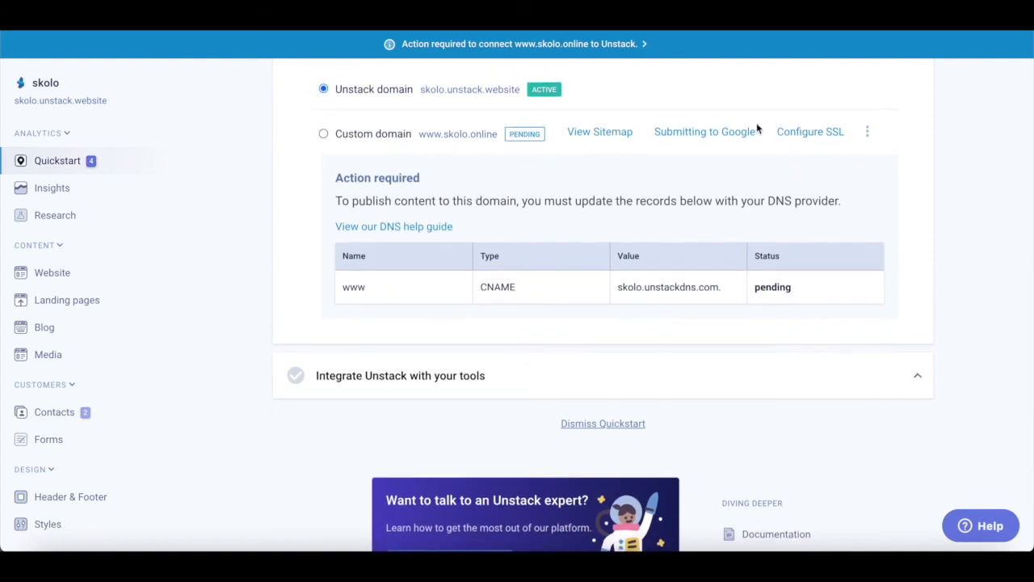
{"action": "scroll", "coordinate": [457, 295], "scroll_direction": "down", "scroll_amount": 3}
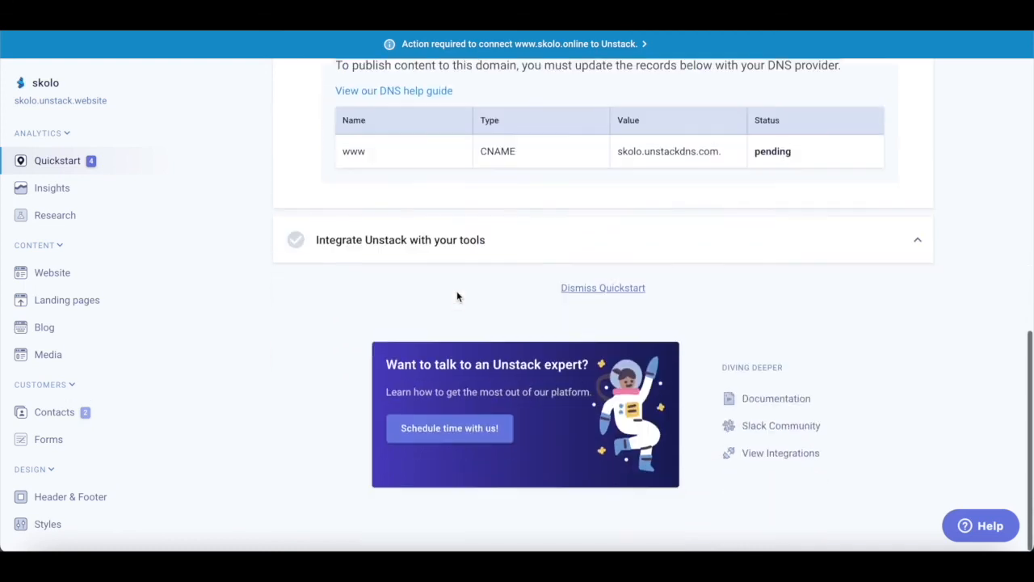
{"action": "scroll", "coordinate": [457, 296], "scroll_direction": "up", "scroll_amount": 10}
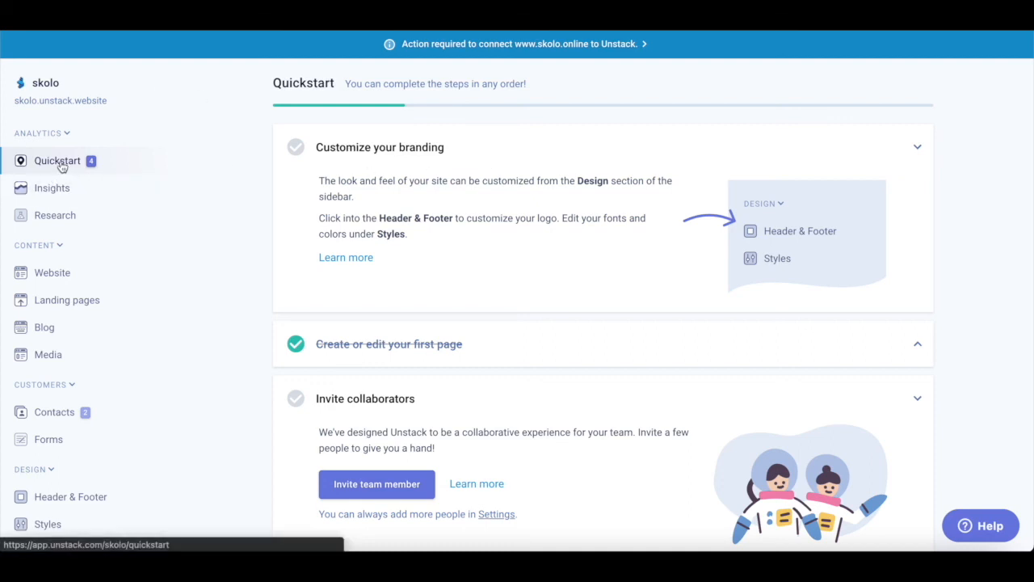
{"action": "scroll", "coordinate": [363, 259], "scroll_direction": "down", "scroll_amount": 5}
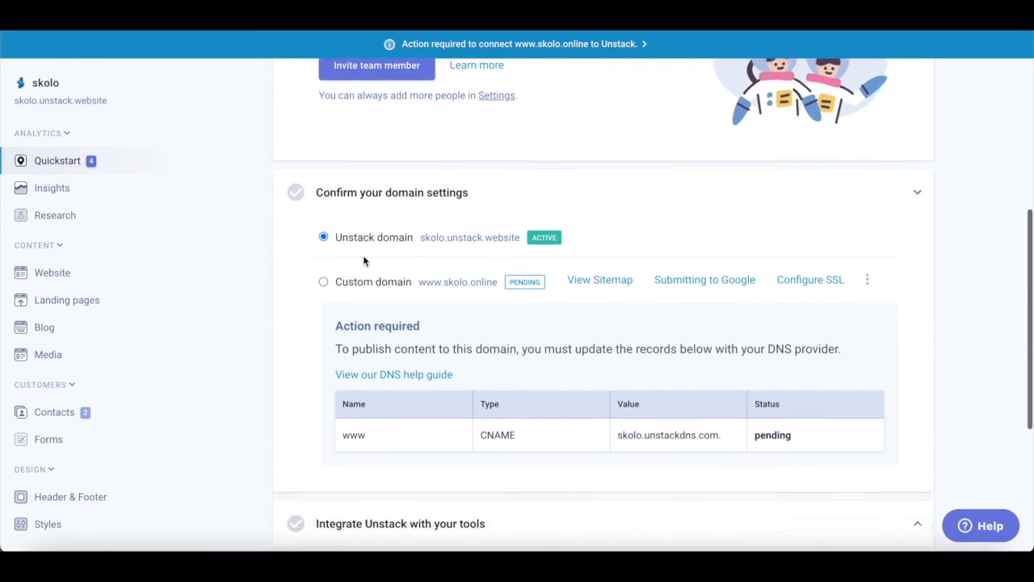
{"action": "scroll", "coordinate": [363, 259], "scroll_direction": "down", "scroll_amount": 3}
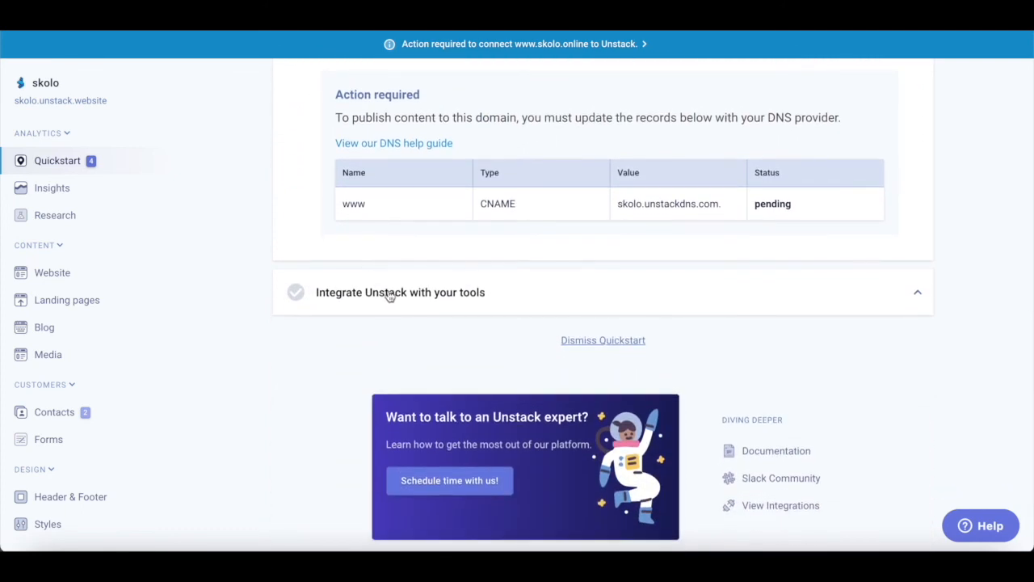
- Expand the 'Integrate Unstack with your tools' step
{"action": "left_click", "coordinate": [917, 294]}
{"action": "scroll", "coordinate": [873, 311], "scroll_direction": "down", "scroll_amount": 1}
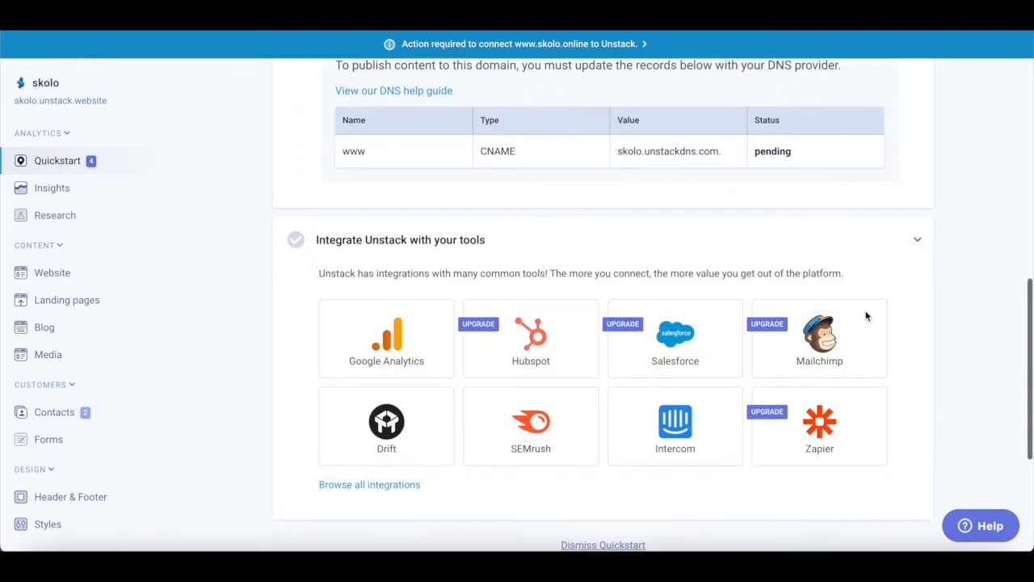
{"action": "scroll", "coordinate": [866, 316], "scroll_direction": "down", "scroll_amount": 2}
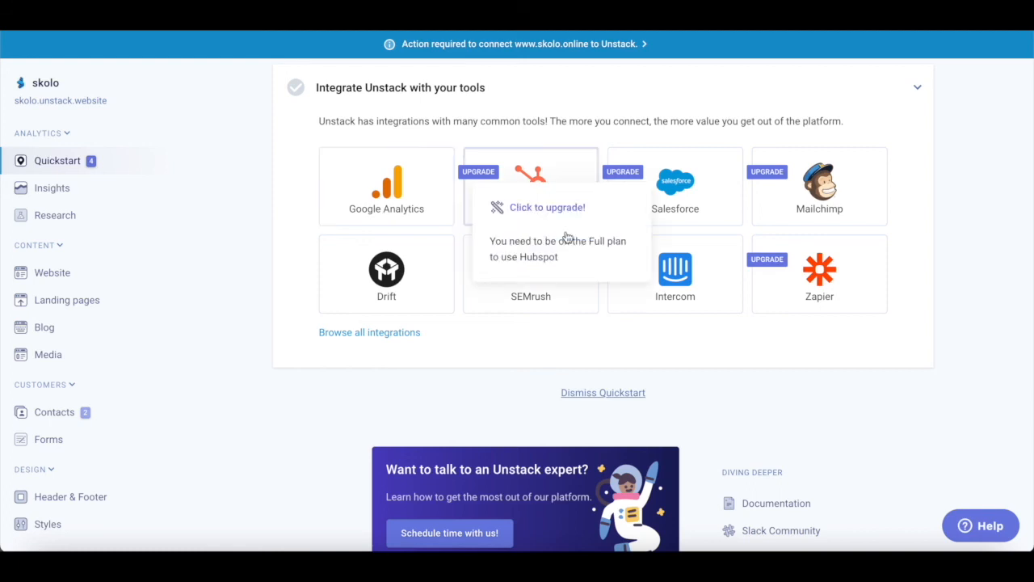
- Review the integration tiles and their upgrade notes, such as Google Analytics, Hubspot and Zapier
{"action": "mouse_move", "coordinate": [674, 186]}
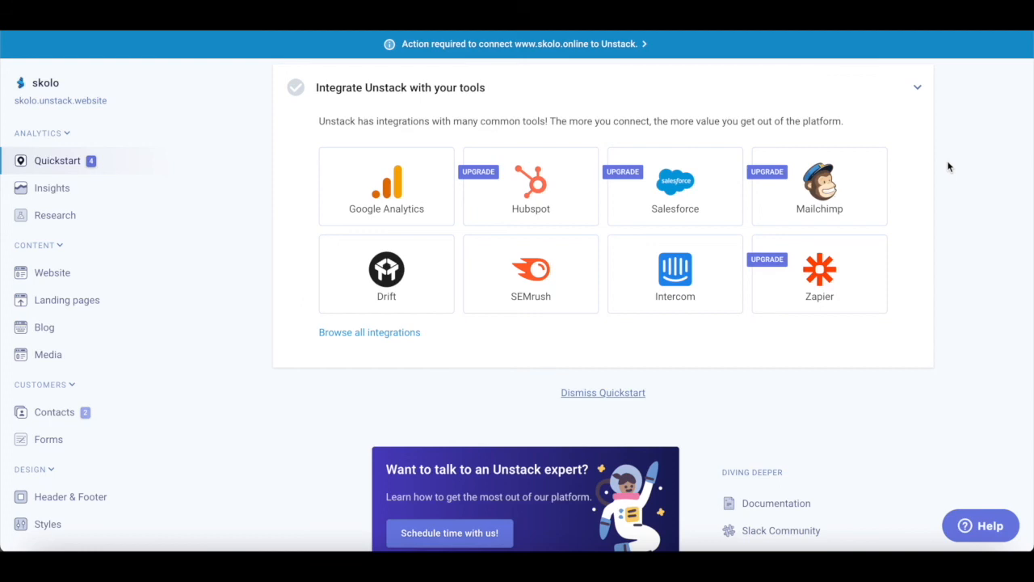
{"action": "scroll", "coordinate": [949, 166], "scroll_direction": "up", "scroll_amount": 1}
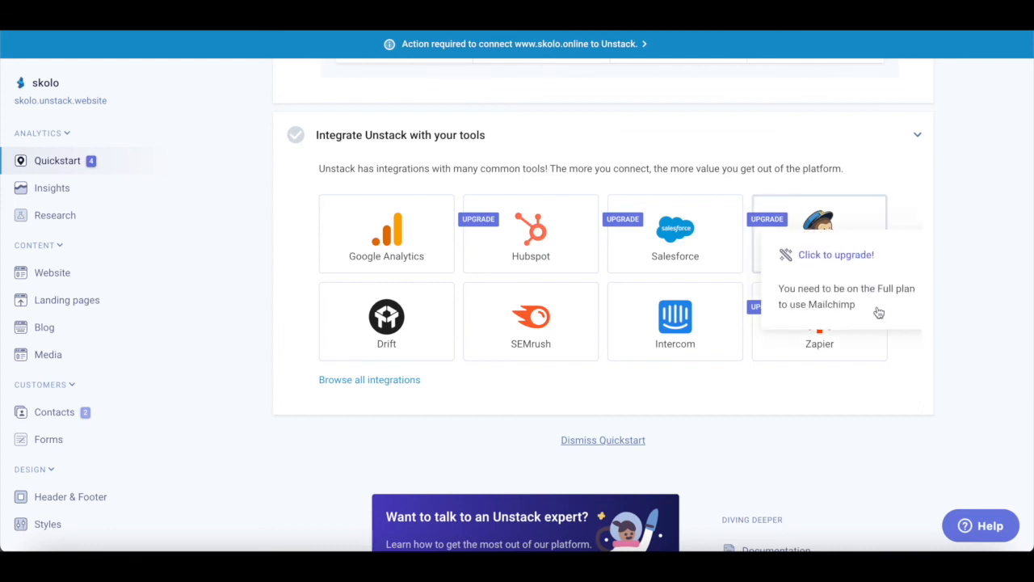
{"action": "scroll", "coordinate": [877, 310], "scroll_direction": "down", "scroll_amount": 1}
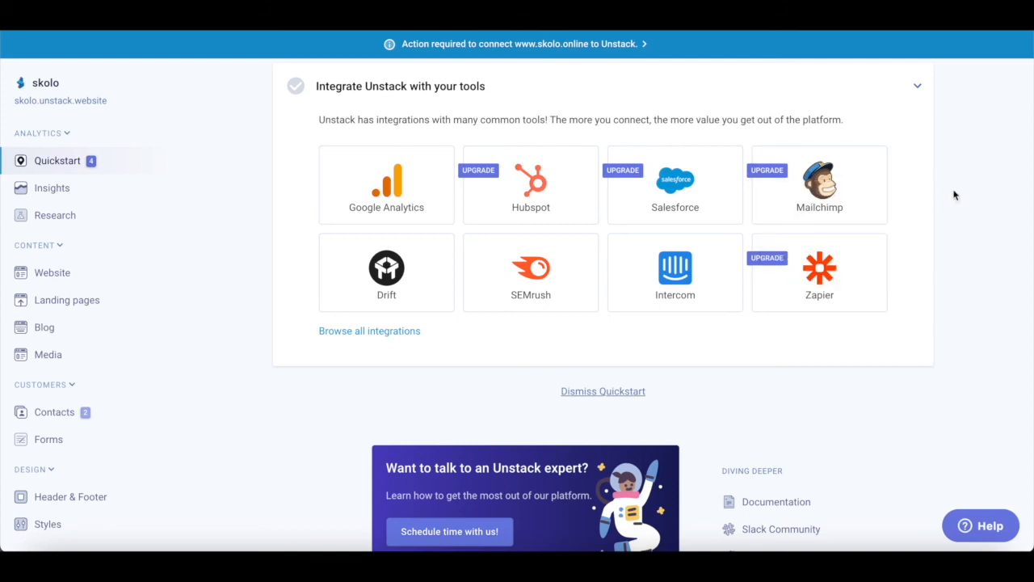
{"action": "scroll", "coordinate": [919, 169], "scroll_direction": "up", "scroll_amount": 1}
{"action": "mouse_move", "coordinate": [808, 202]}
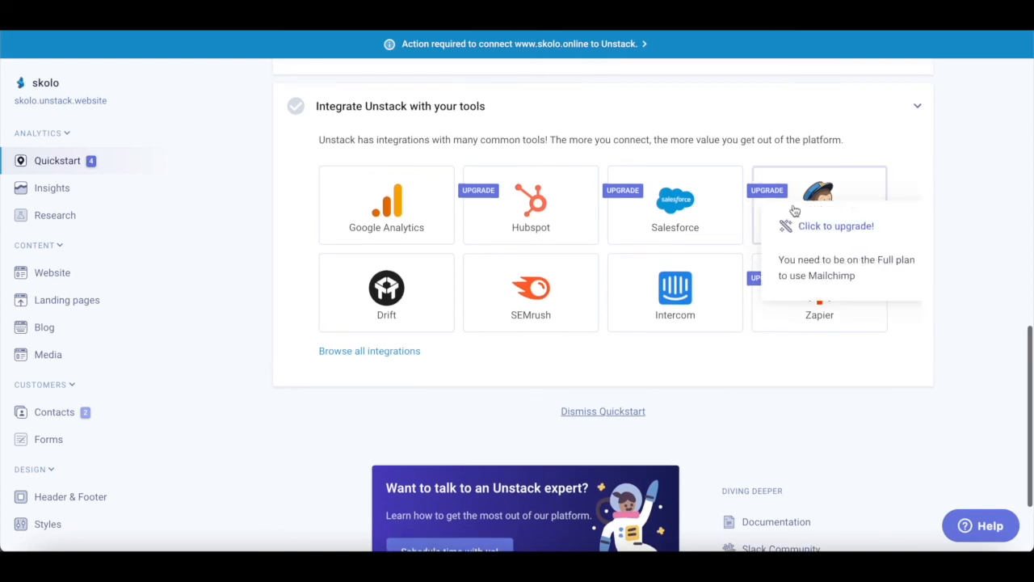
{"action": "scroll", "coordinate": [917, 297], "scroll_direction": "down", "scroll_amount": 3}
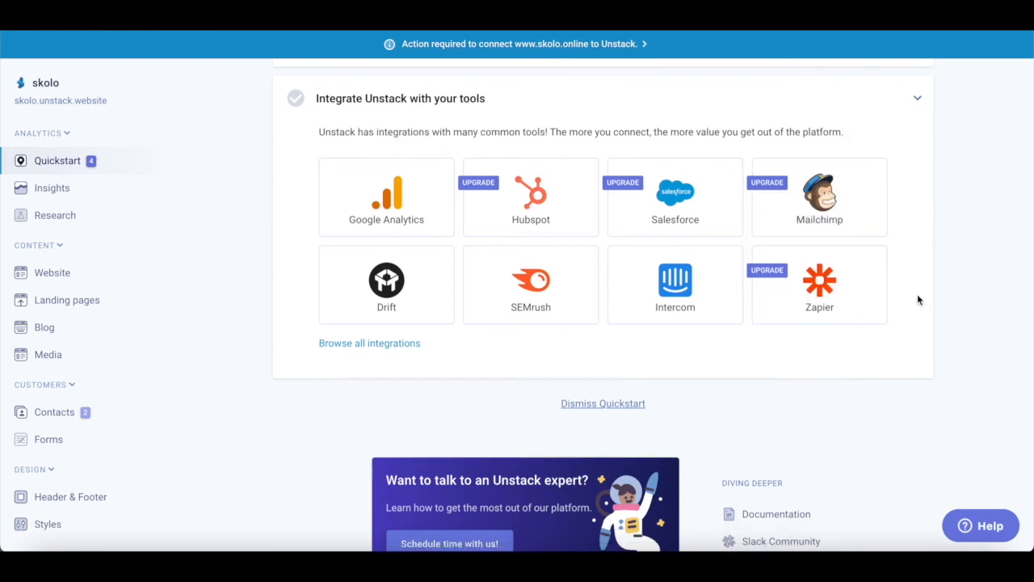
{"action": "scroll", "coordinate": [918, 299], "scroll_direction": "up", "scroll_amount": 3}
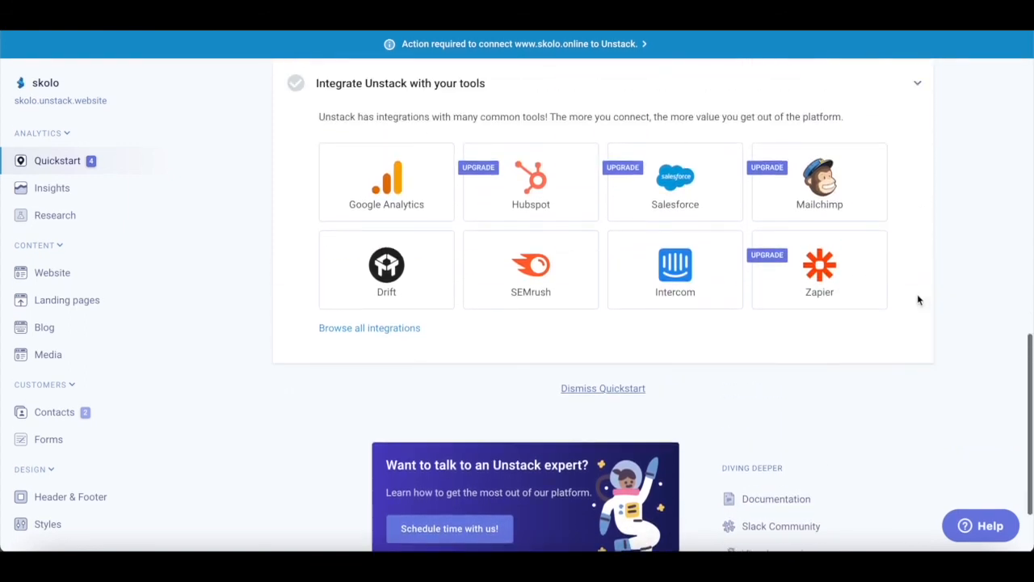
{"action": "scroll", "coordinate": [662, 411], "scroll_direction": "up", "scroll_amount": 10}
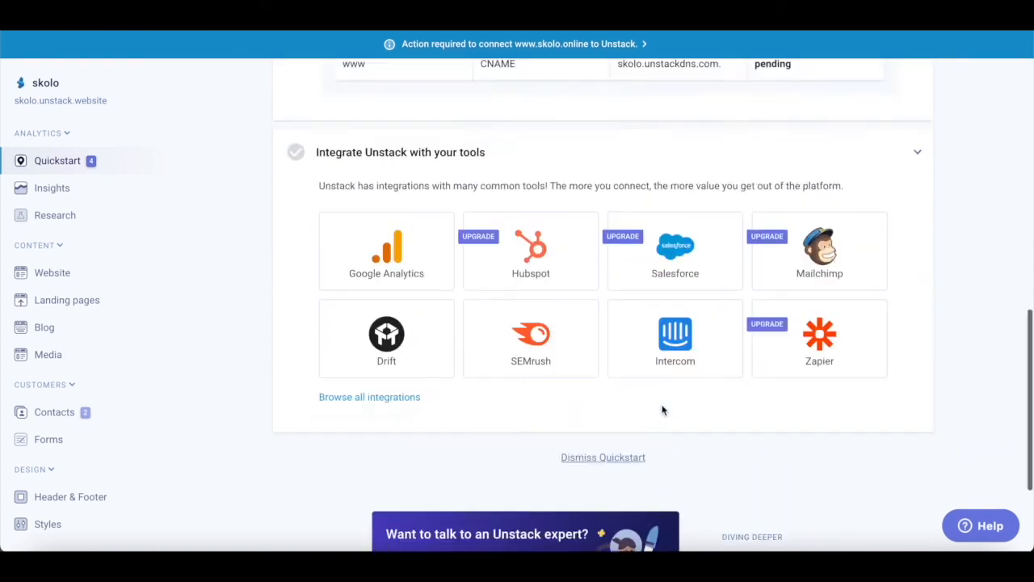
{"action": "scroll", "coordinate": [663, 412], "scroll_direction": "down", "scroll_amount": 15}
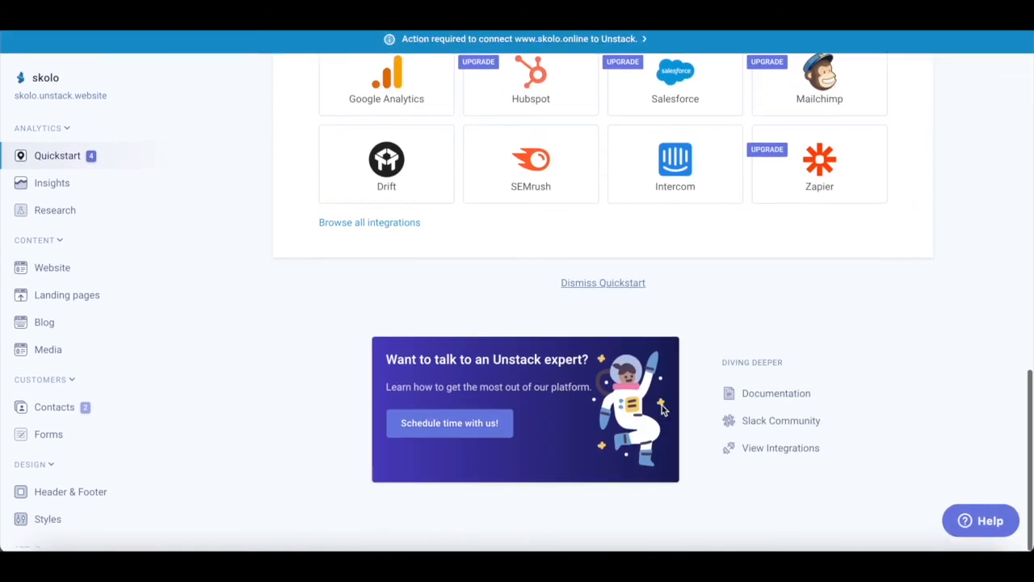
- Dismiss the Quickstart checklist and view the published live home page
{"action": "left_click", "coordinate": [620, 293]}
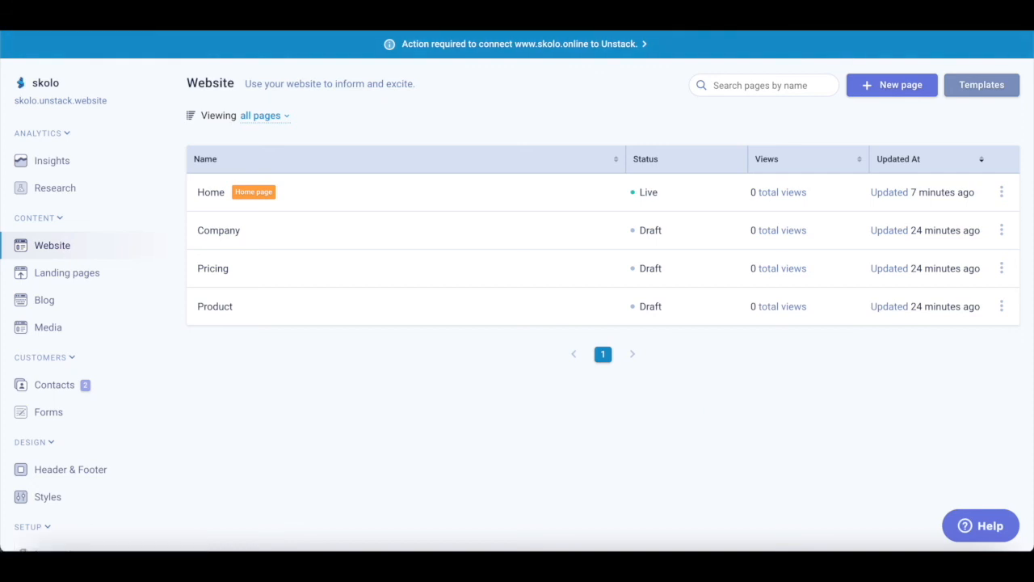
{"action": "left_click", "coordinate": [865, 16]}
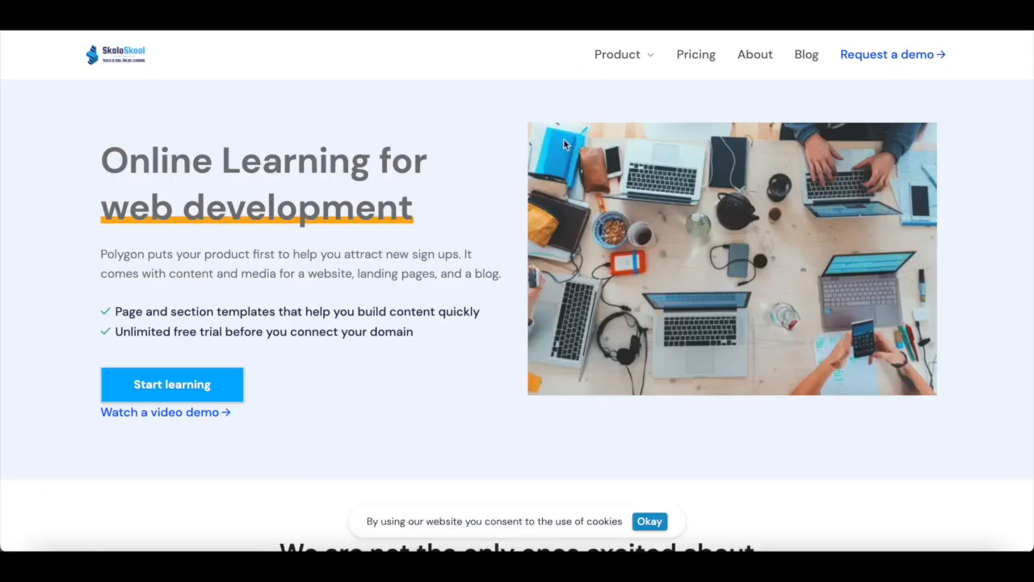